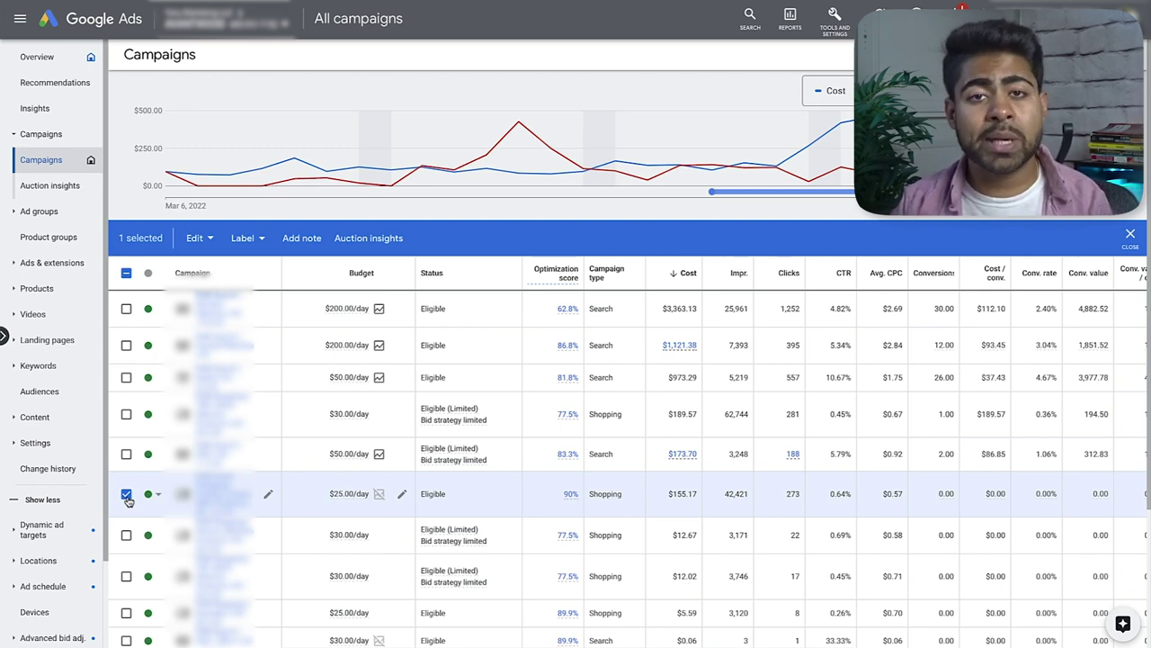
- Open the product list of the $25.00/day Smart Shopping campaign and check the first product's cost
left_click(225, 497)
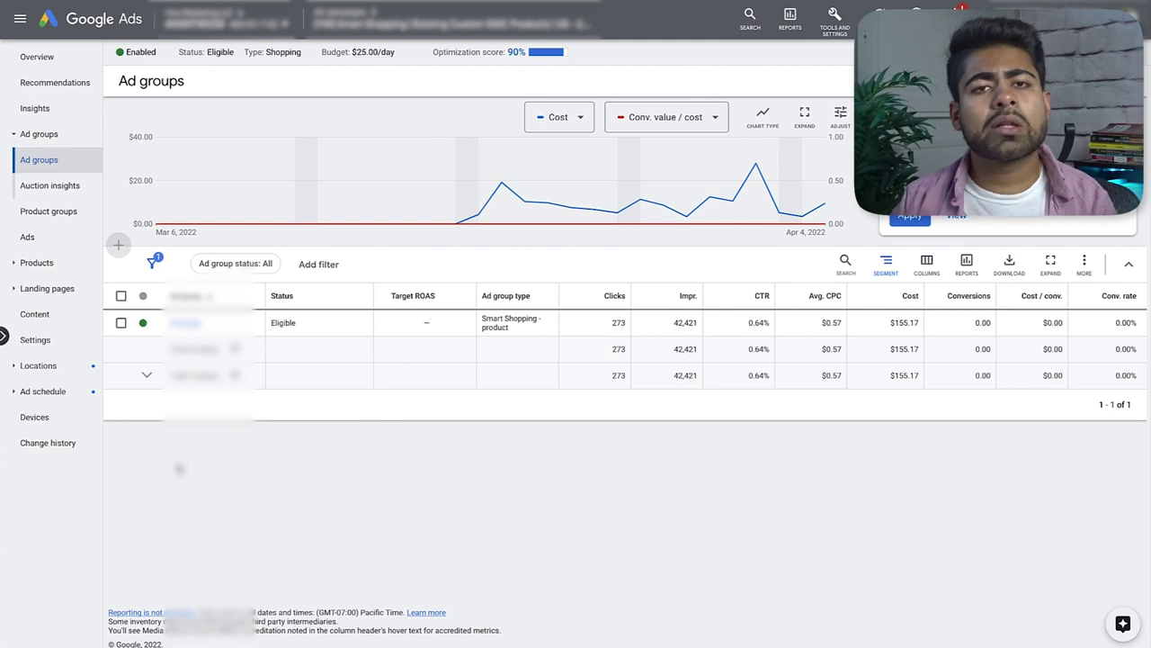
left_click(36, 263)
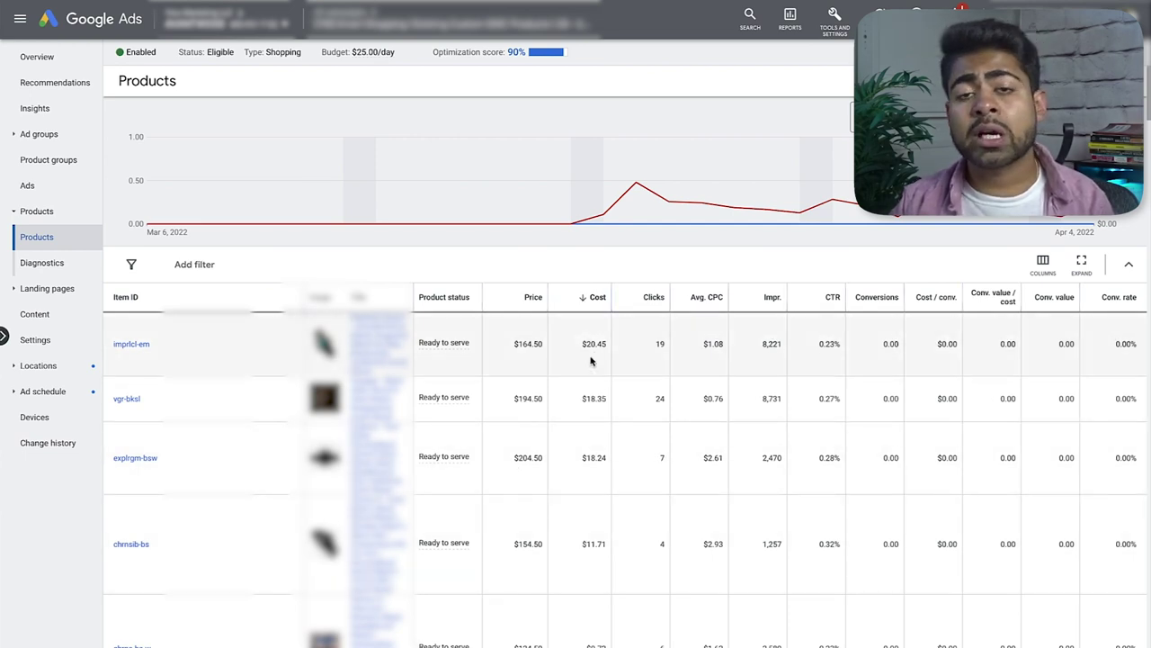
left_click_drag(582, 343, 608, 345)
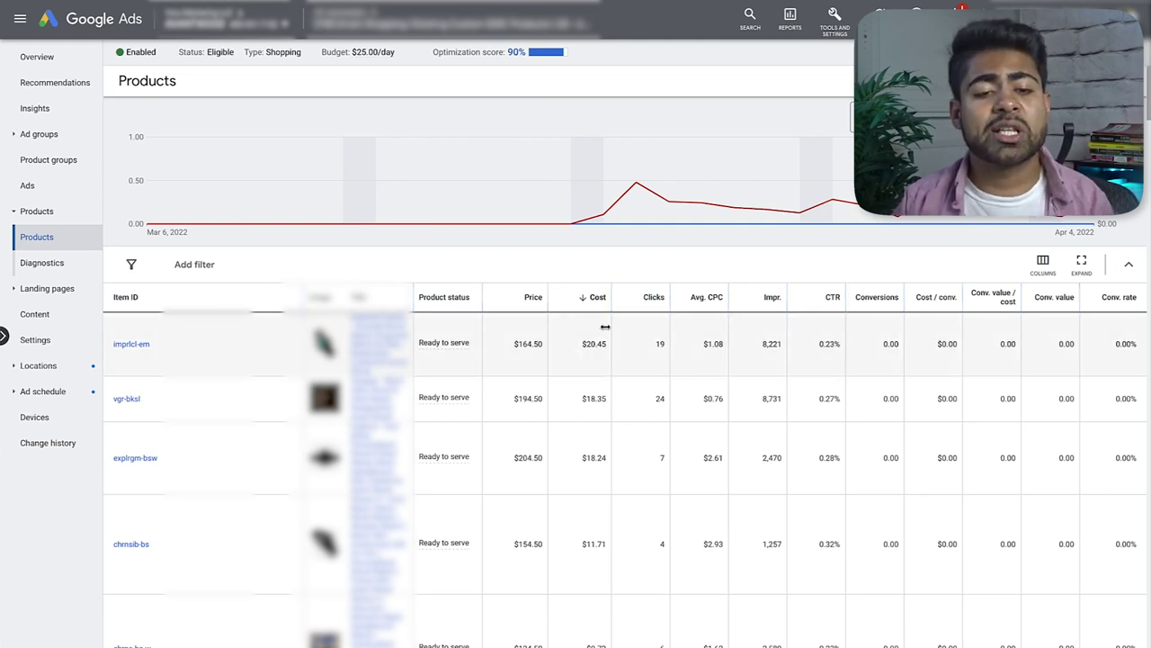
mouse_move(645, 304)
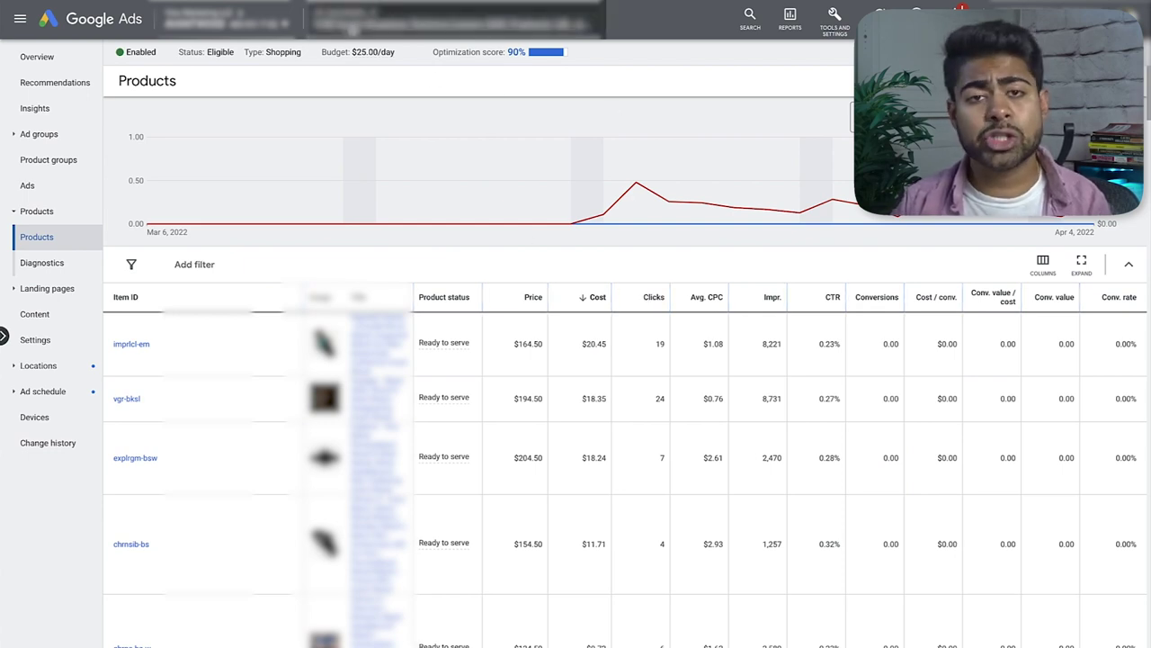
- Return to all campaigns and compare the average CPC of the three highest-cost Search campaigns
mouse_move(353, 31)
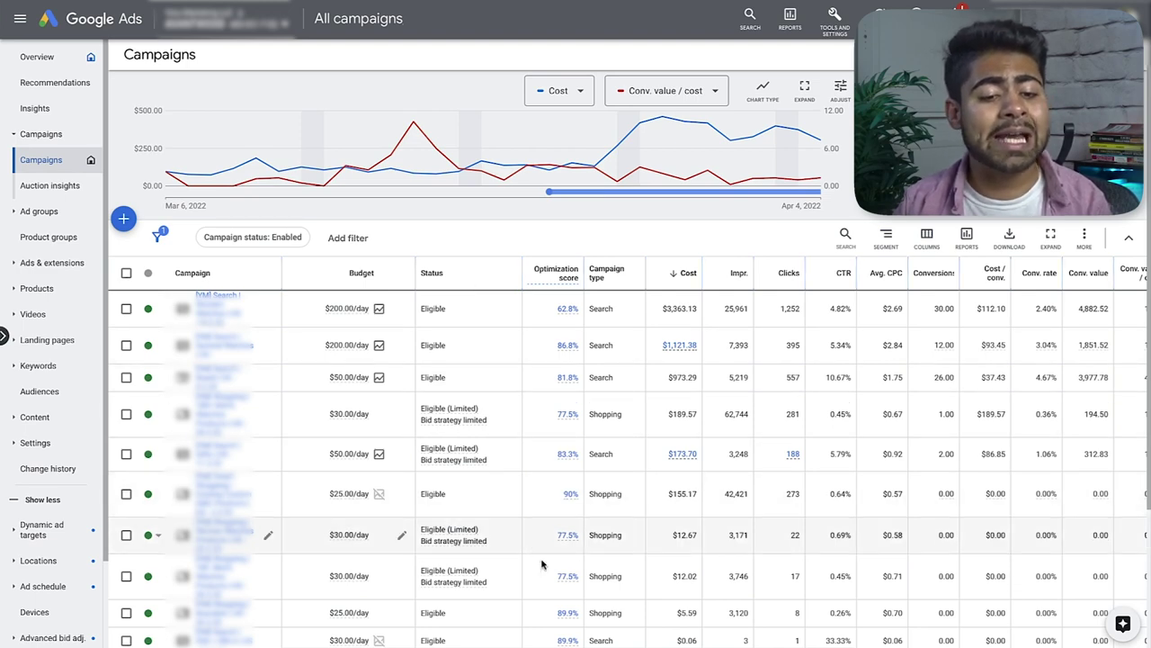
scroll(682, 641, "right", 3)
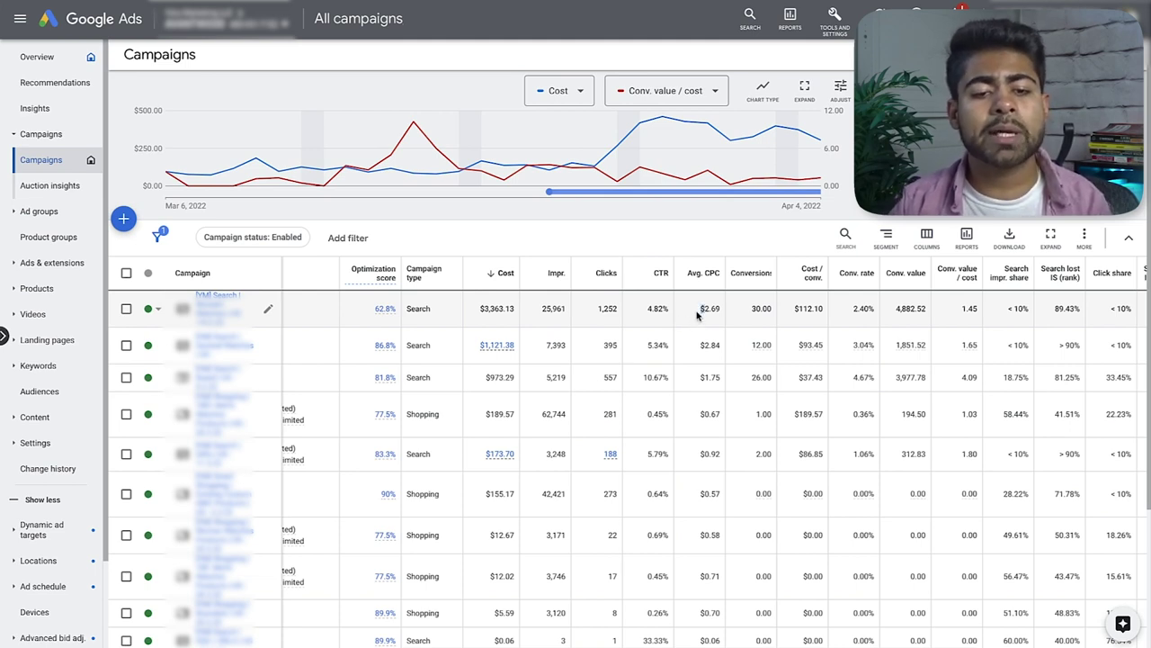
left_click_drag(700, 309, 721, 311)
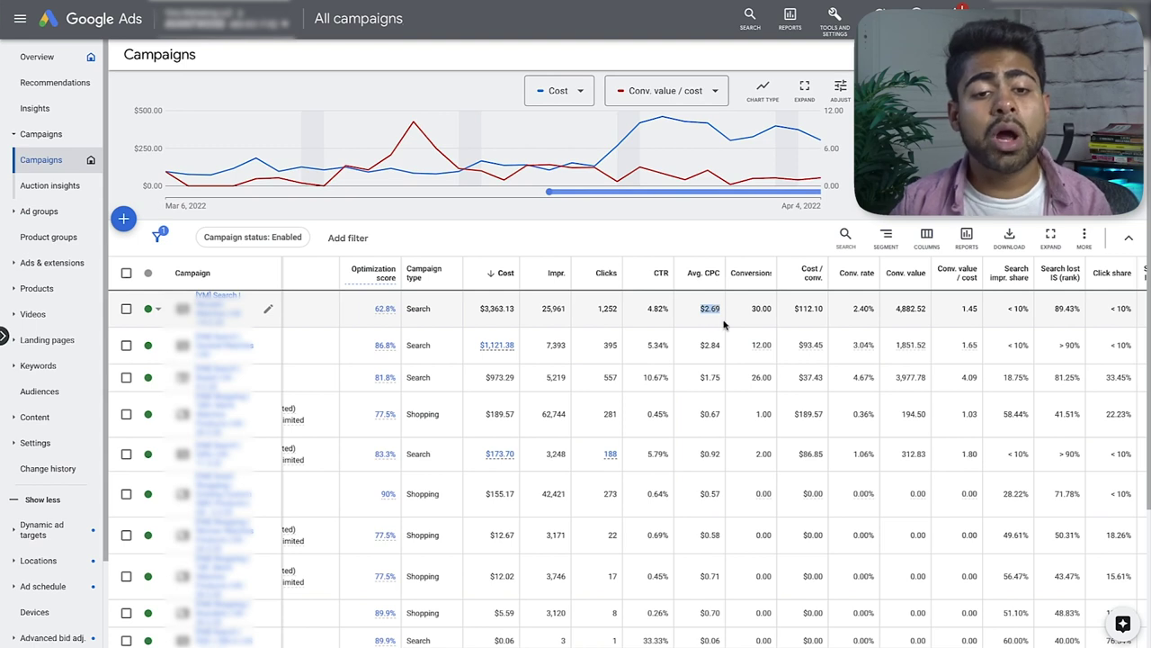
left_click(700, 311)
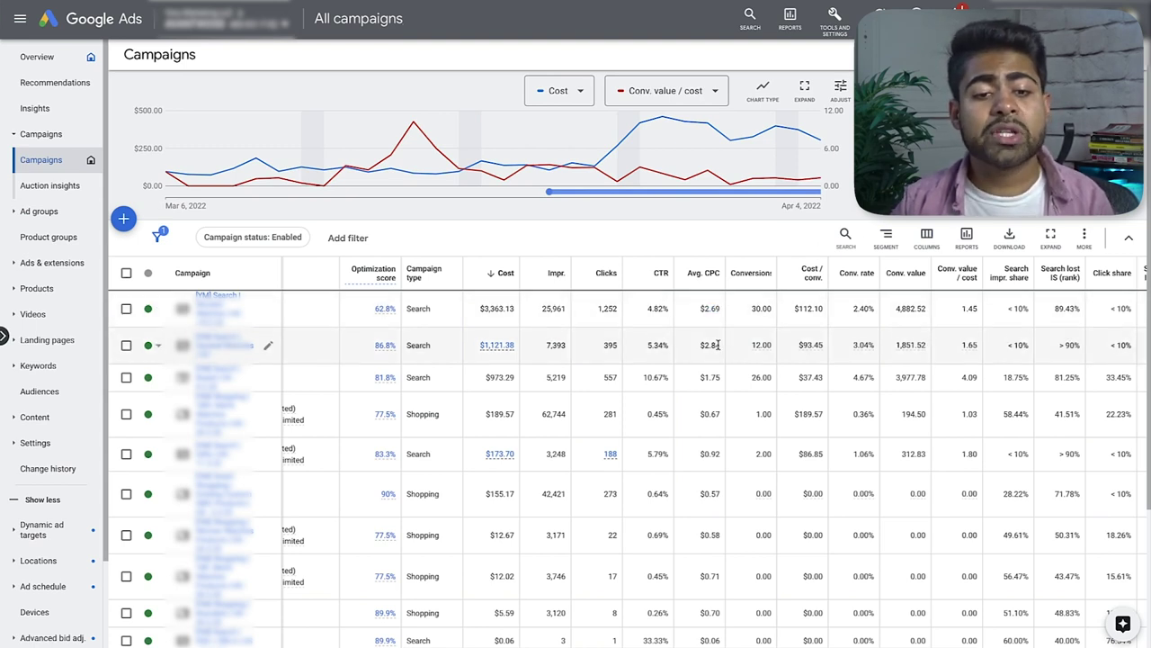
left_click_drag(700, 344, 721, 345)
left_click(713, 378)
double_click(712, 378)
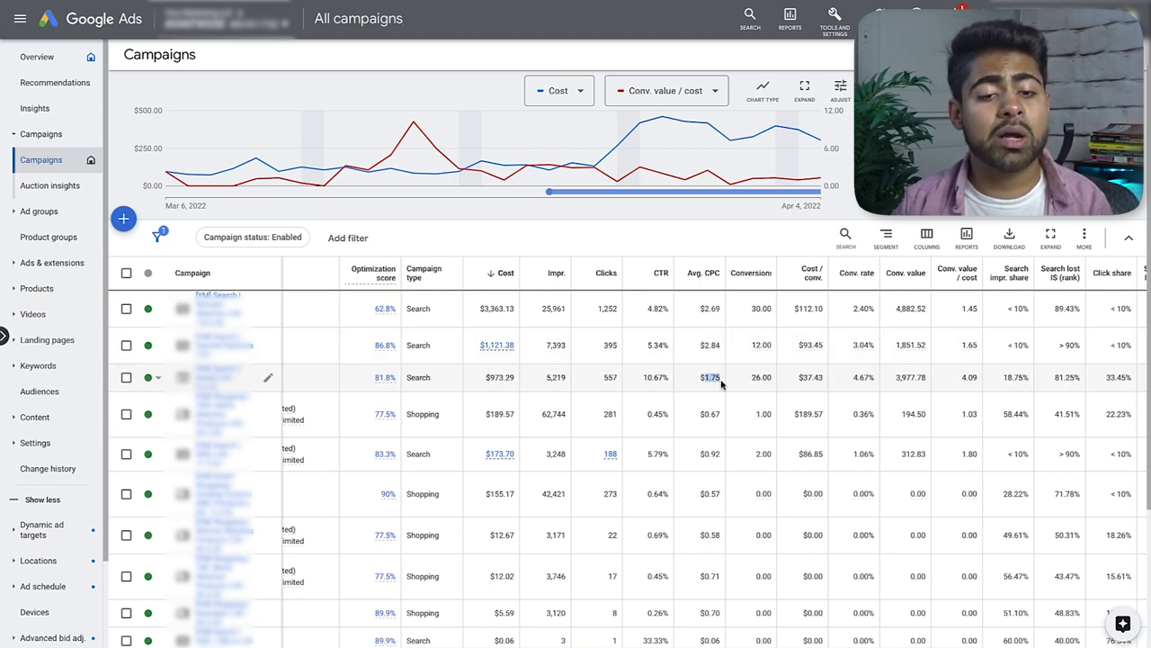
- Examine the Avg. CPC column across all enabled campaigns, including the total for enabled campaigns
scroll(711, 388, "down", 2)
left_click(701, 226)
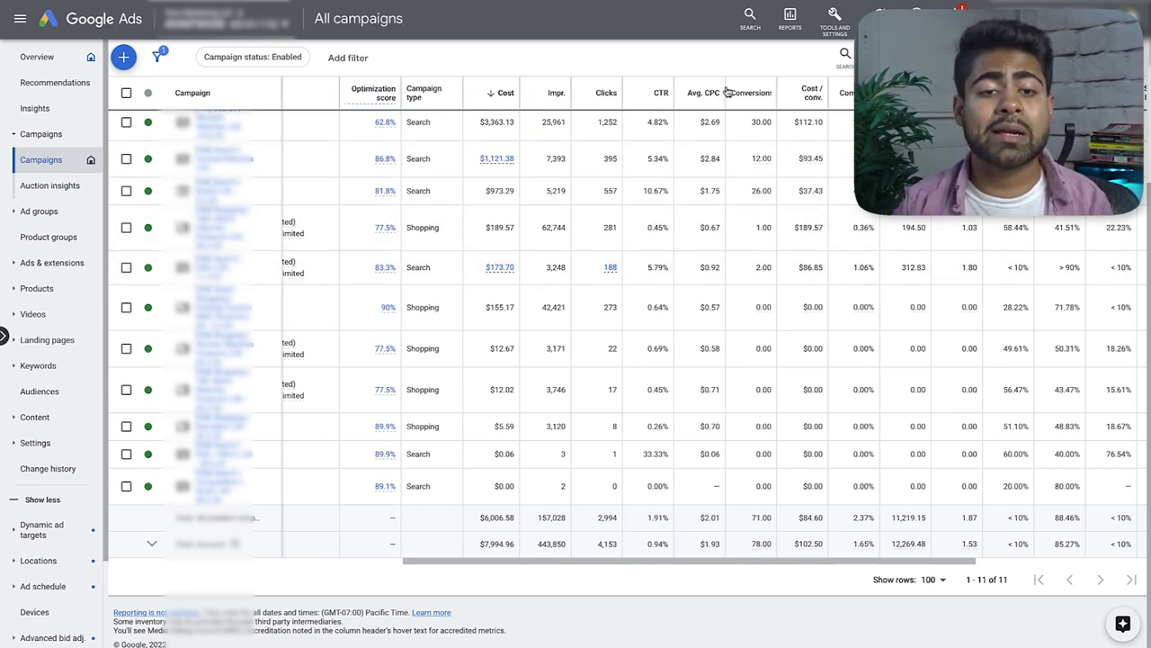
left_click_drag(697, 122, 688, 463)
left_click(696, 491)
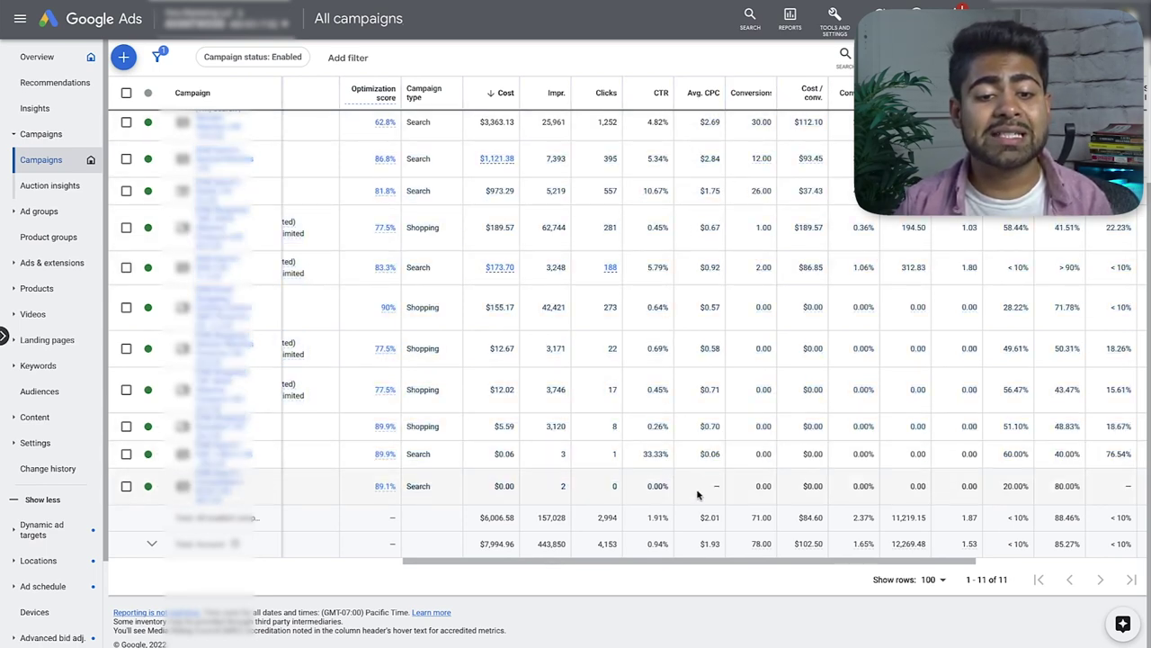
double_click(711, 519)
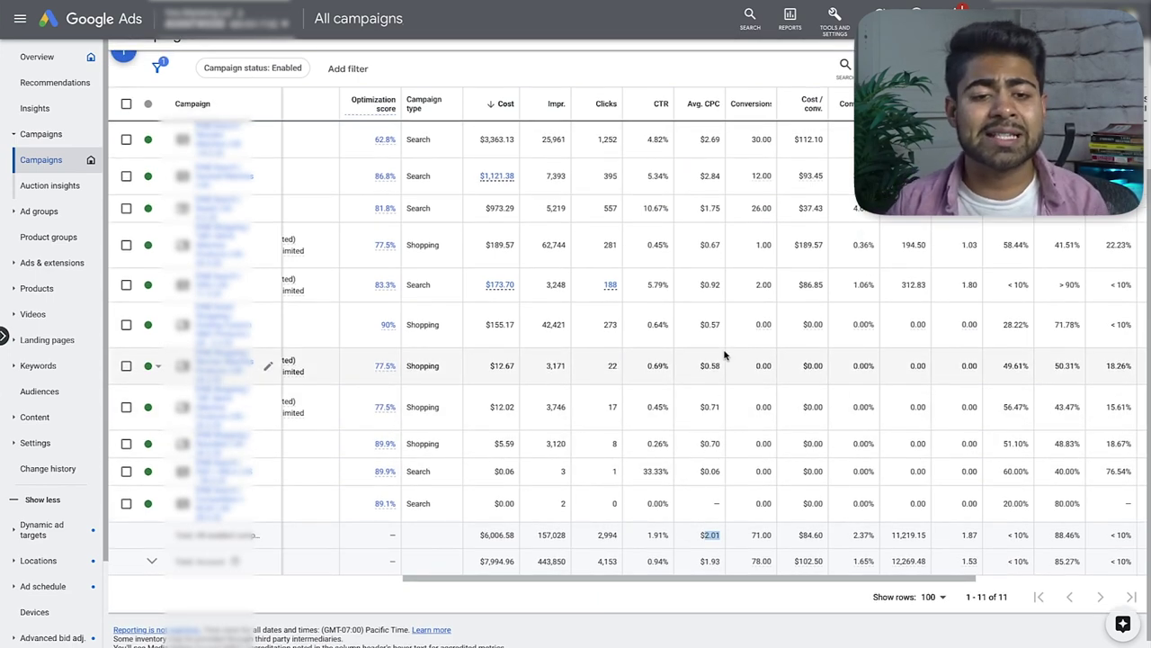
scroll(724, 355, "up", 2)
scroll(725, 297, "down", 1)
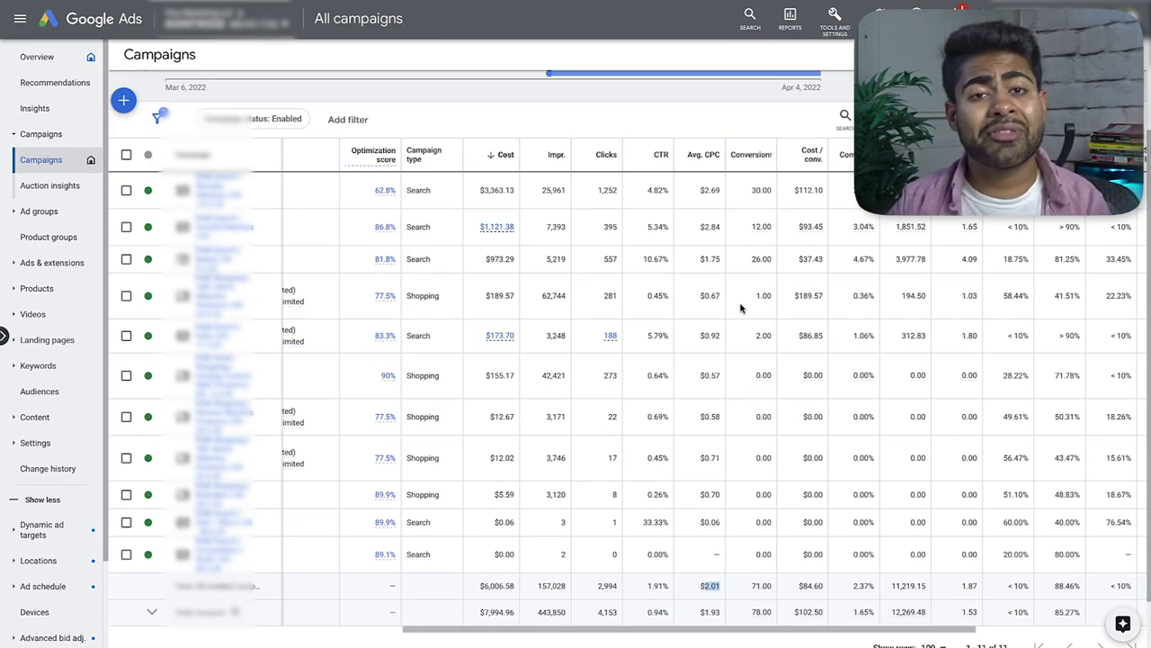
left_click(710, 229)
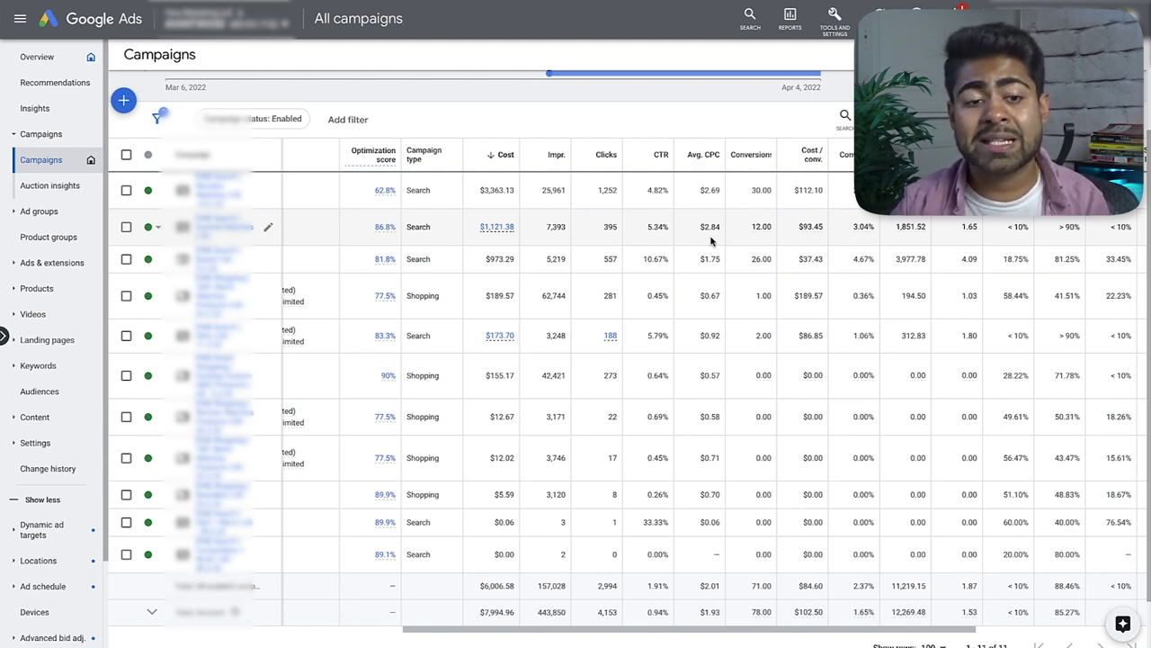
- Reopen the product list of the $25.00/day Smart Shopping campaign and check the cost of product imprlcl-em
left_click(213, 372)
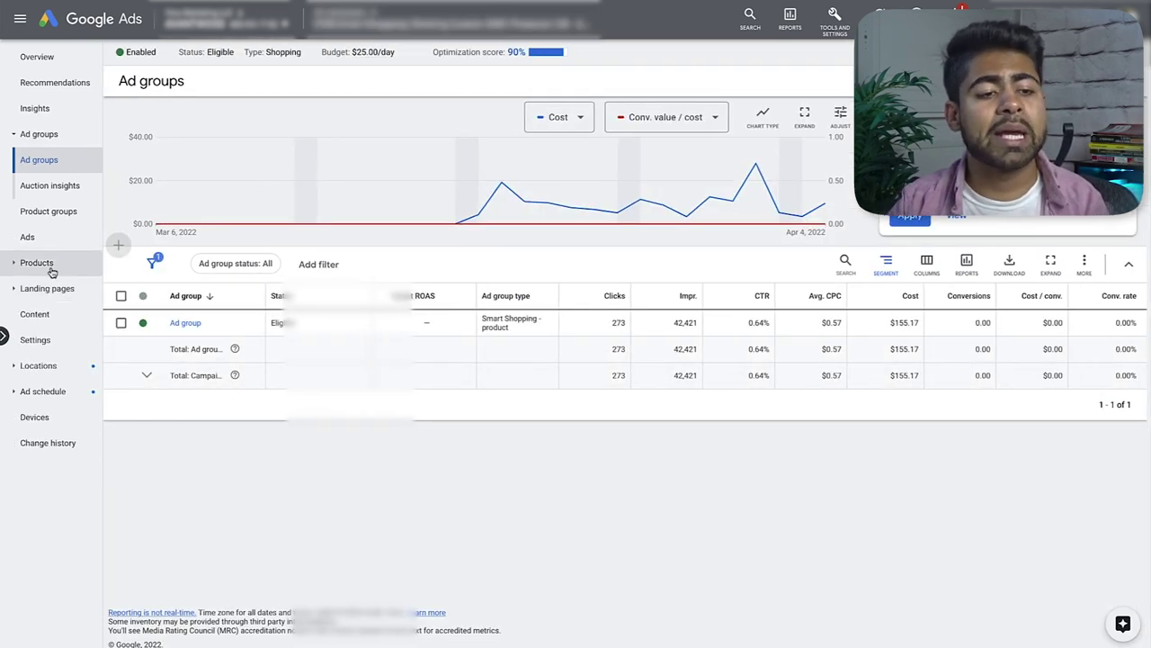
mouse_move(51, 266)
left_click(41, 288)
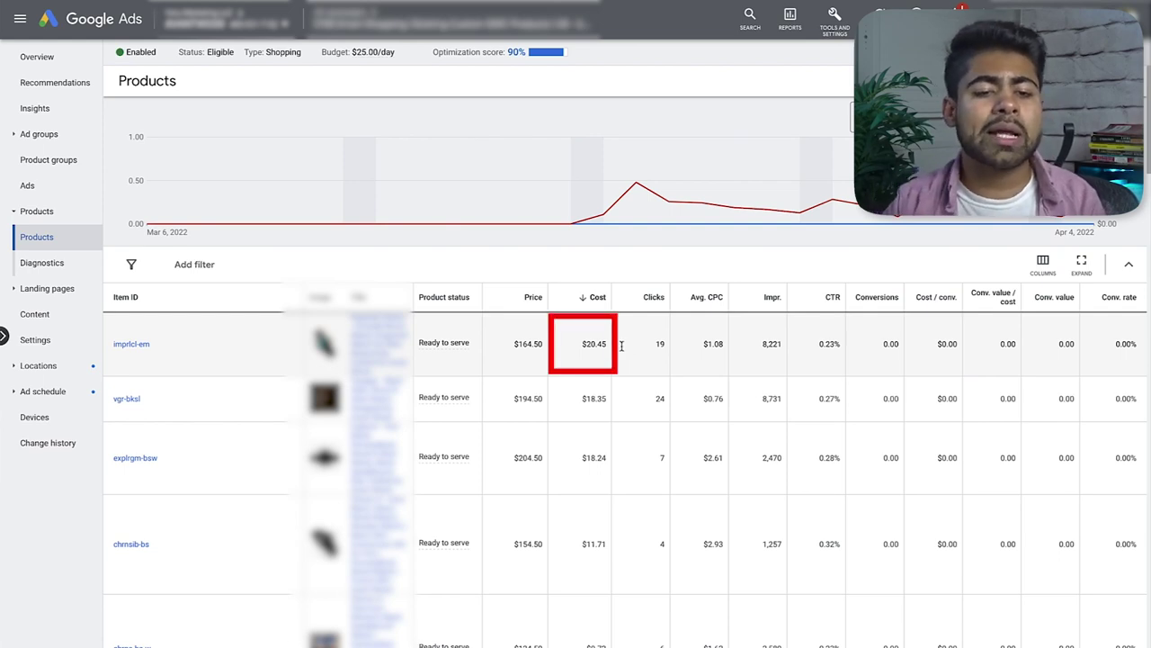
double_click(589, 347)
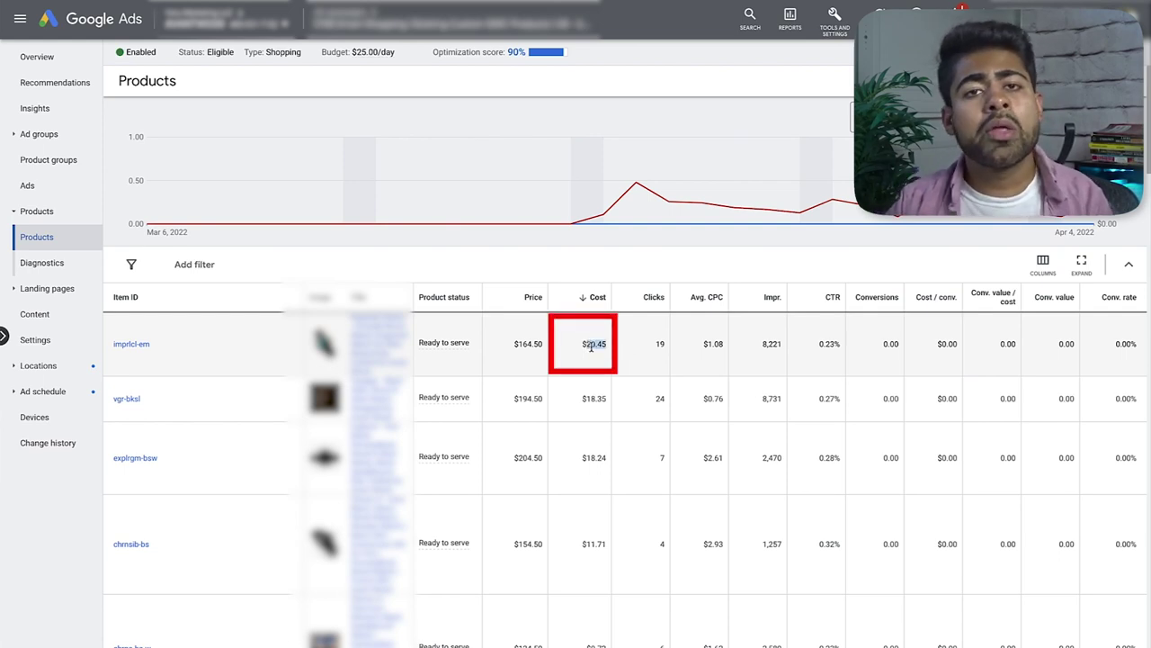
left_click(594, 349)
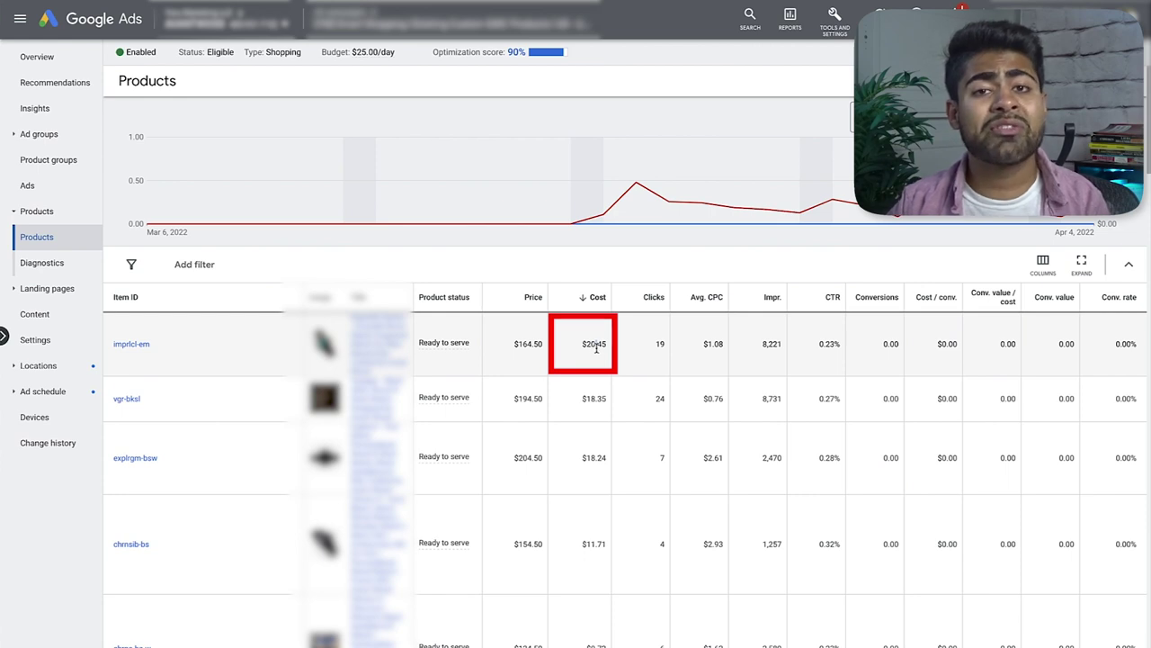
triple_click(597, 349)
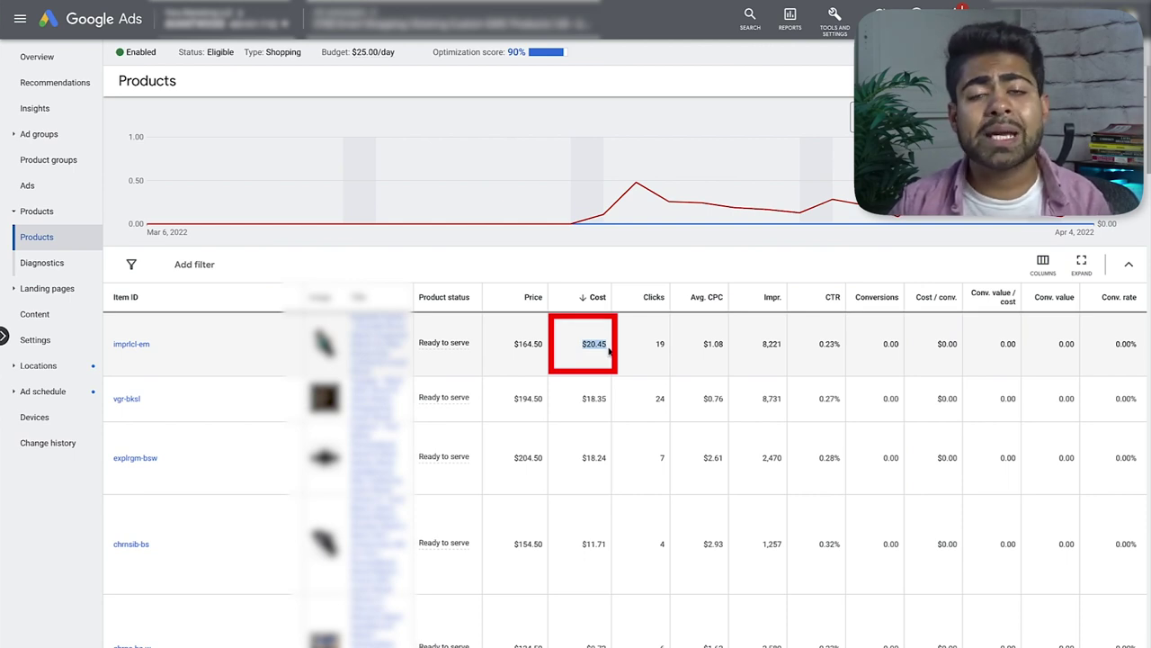
- Check the clicks, average CPC and impressions of product imprlcl-em
double_click(660, 347)
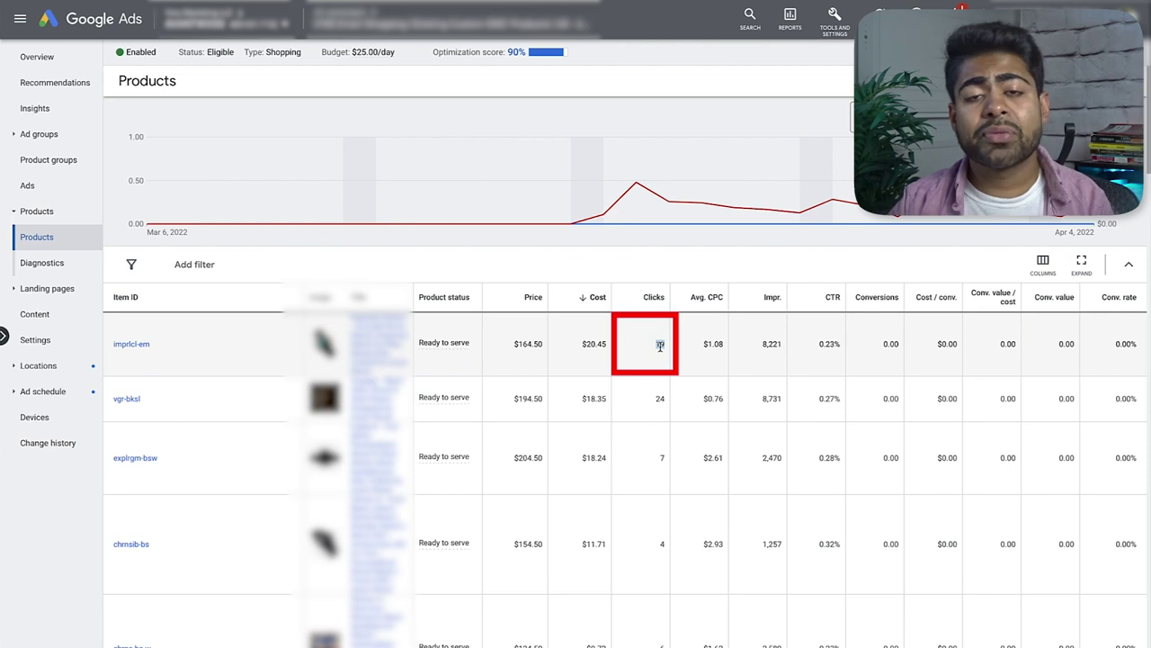
left_click(704, 345)
double_click(711, 344)
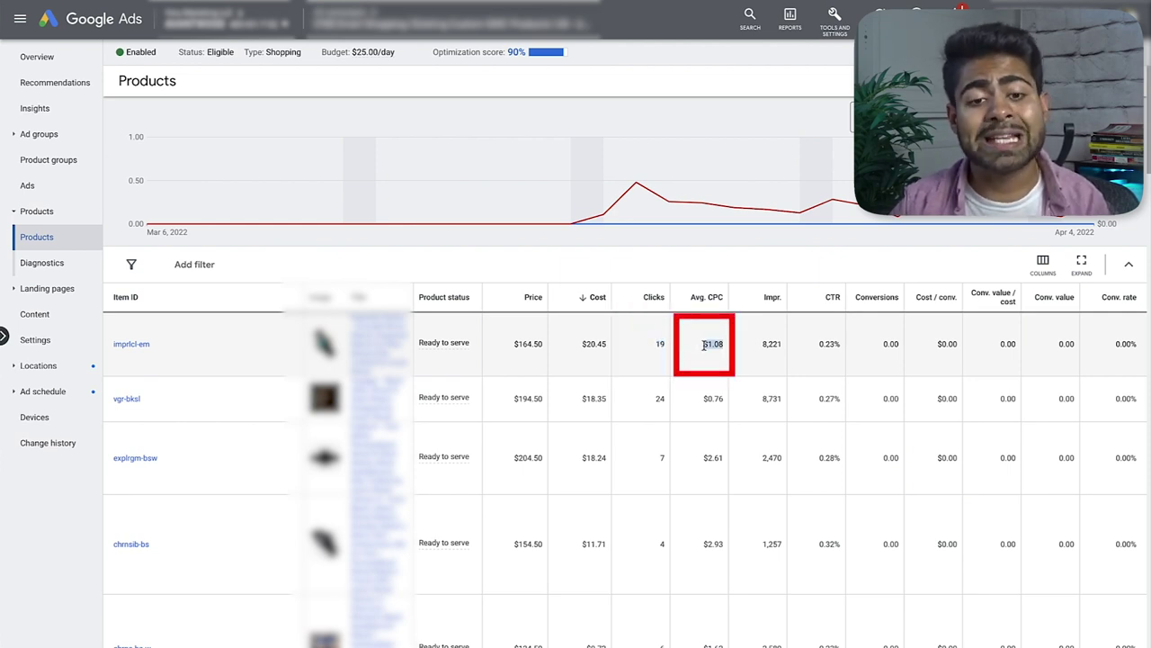
double_click(781, 343)
left_click(677, 367)
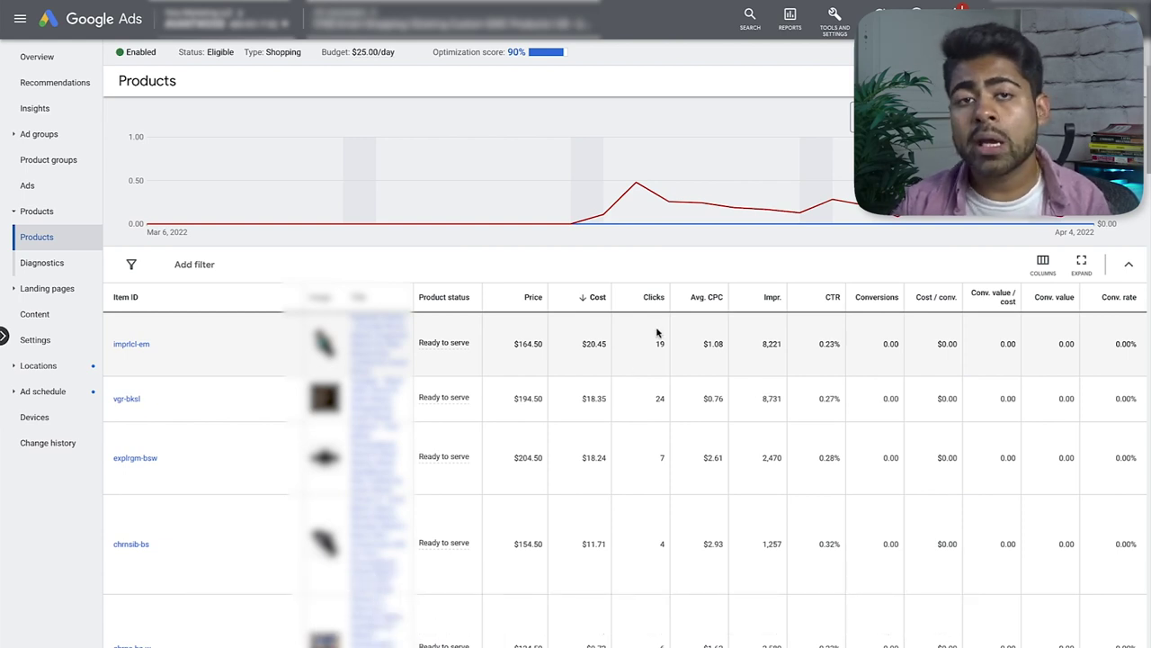
- Compare the number of clicks with the cost spent on product imprlcl-em
double_click(660, 344)
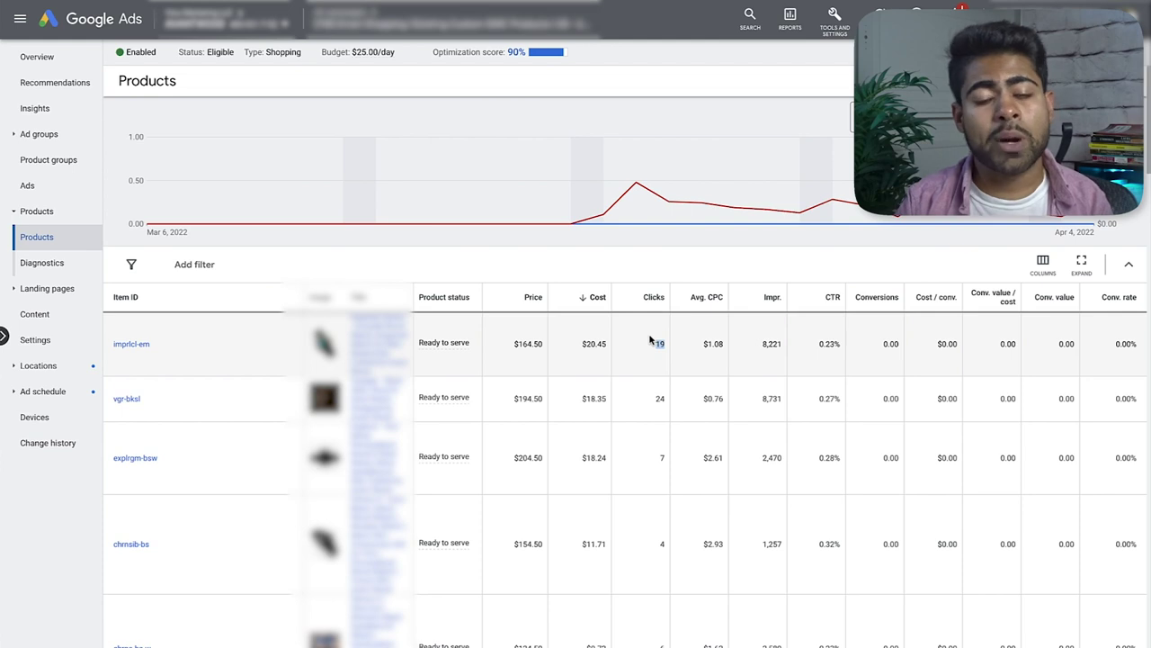
left_click(666, 346)
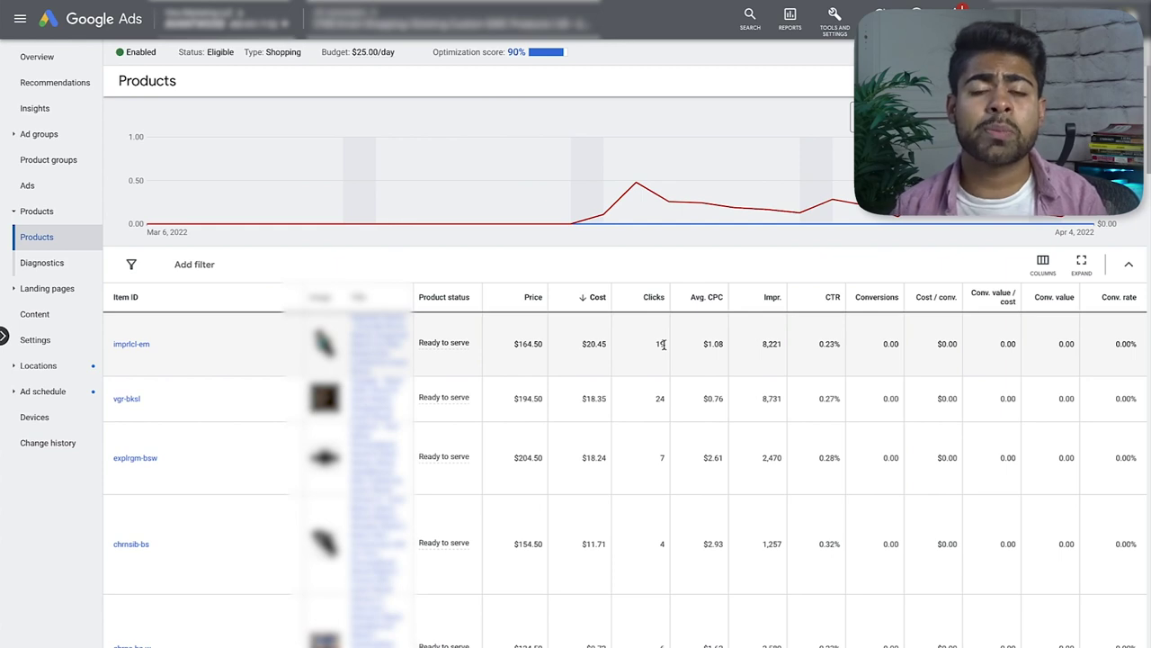
double_click(661, 345)
left_click_drag(608, 345, 585, 346)
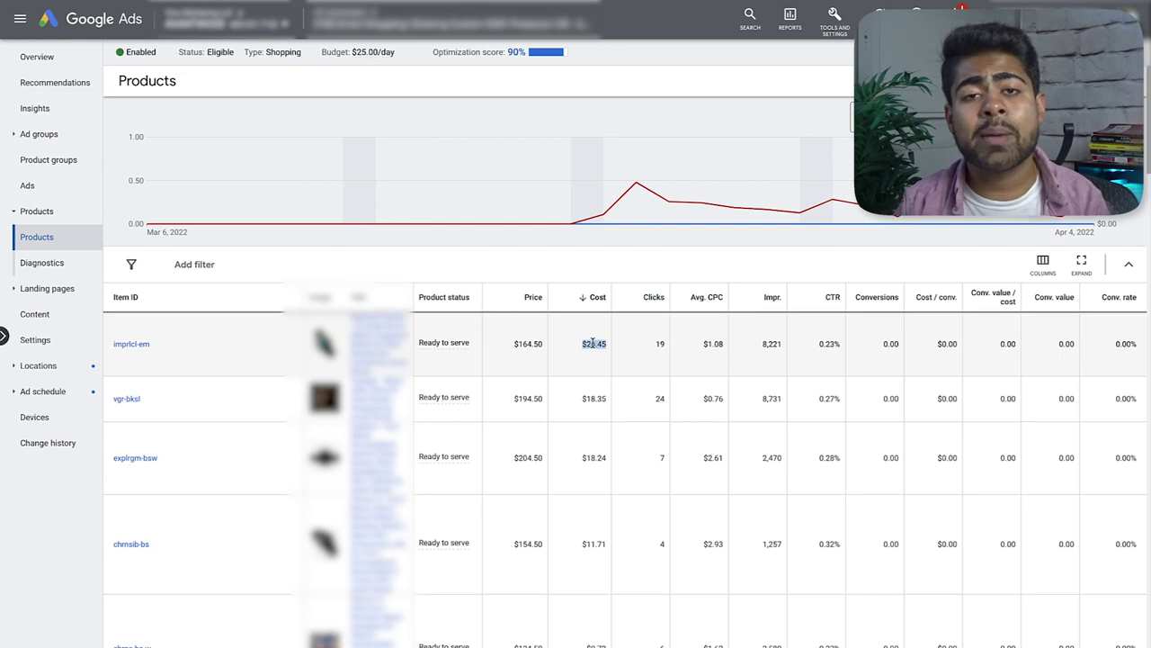
left_click(602, 344)
double_click(602, 343)
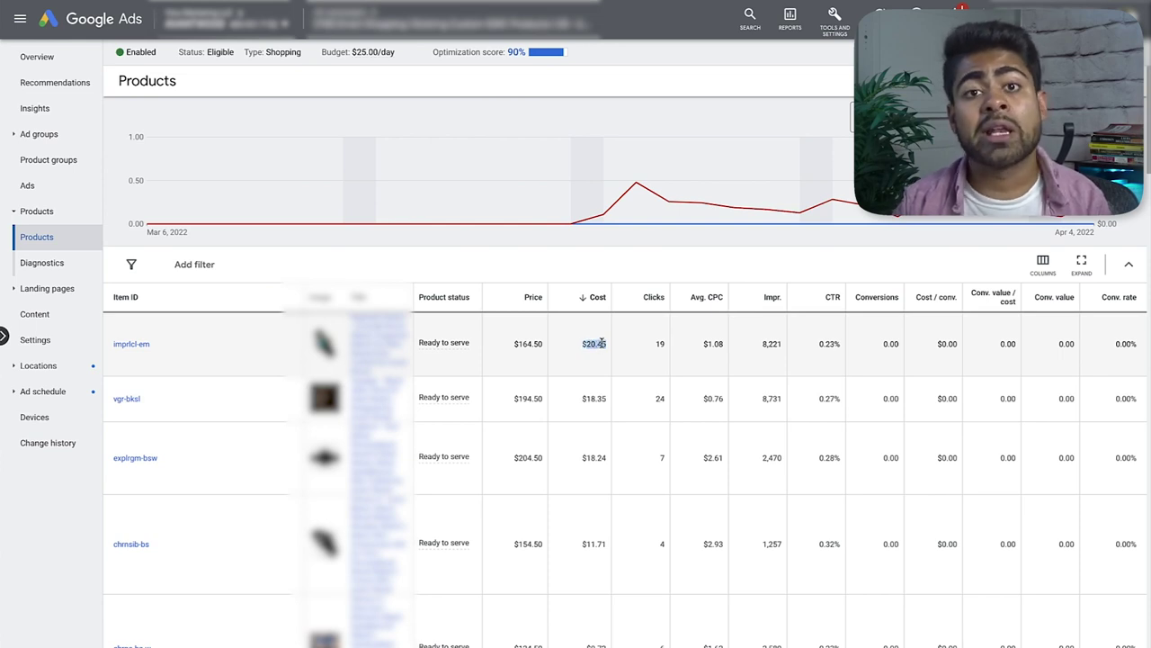
left_click(665, 362)
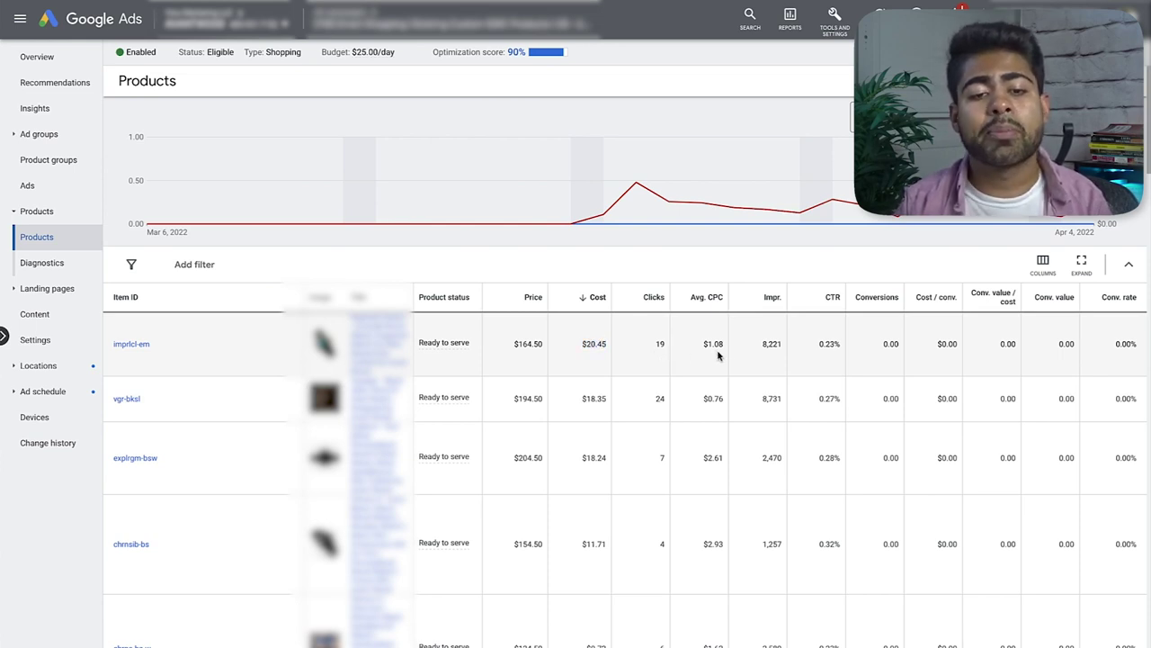
double_click(601, 343)
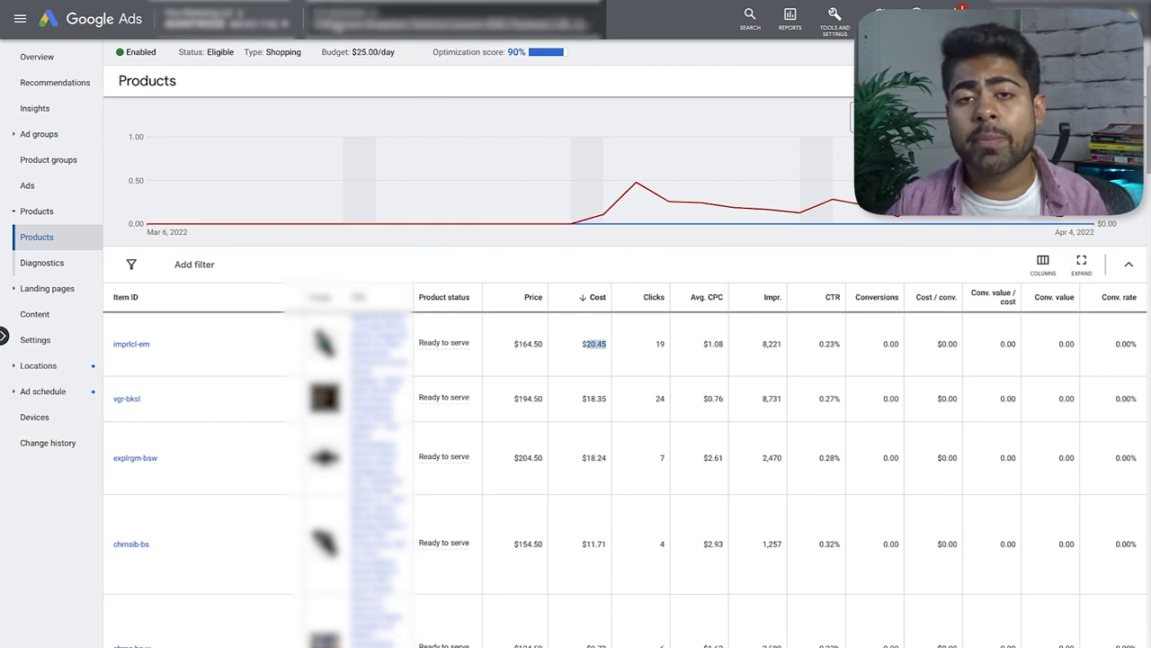
- Go back to all campaigns and open the product list of the $30.00/day Shopping campaign with $12.02 cost
left_click(414, 112)
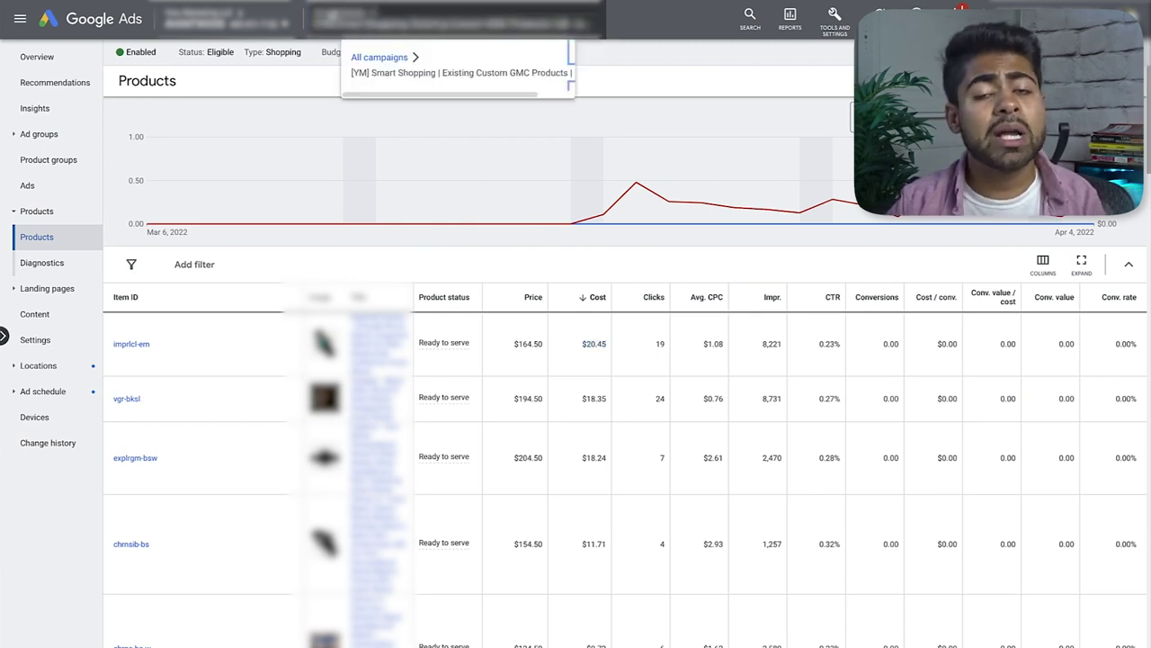
left_click(379, 57)
scroll(534, 422, "down", 2)
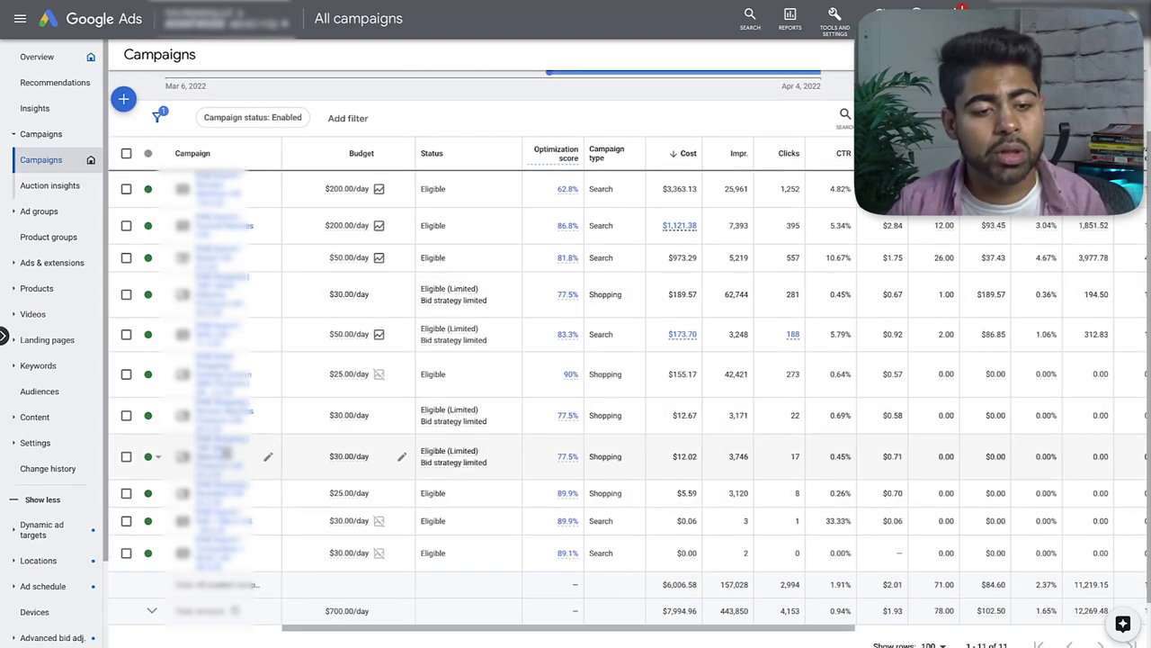
left_click(225, 456)
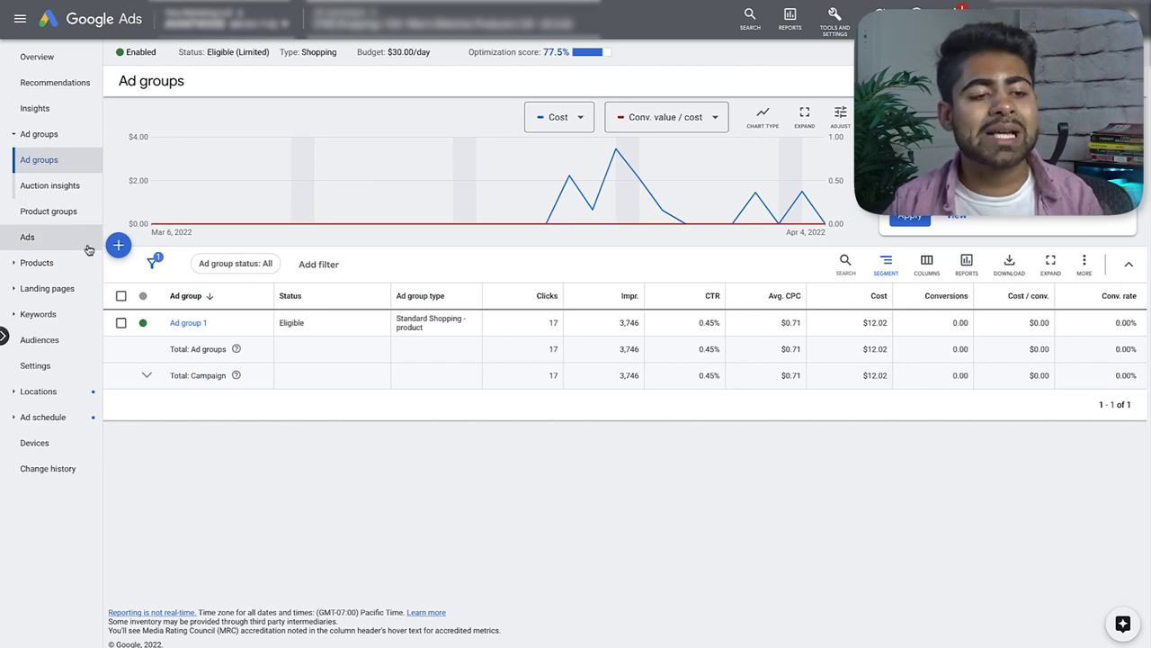
left_click(37, 262)
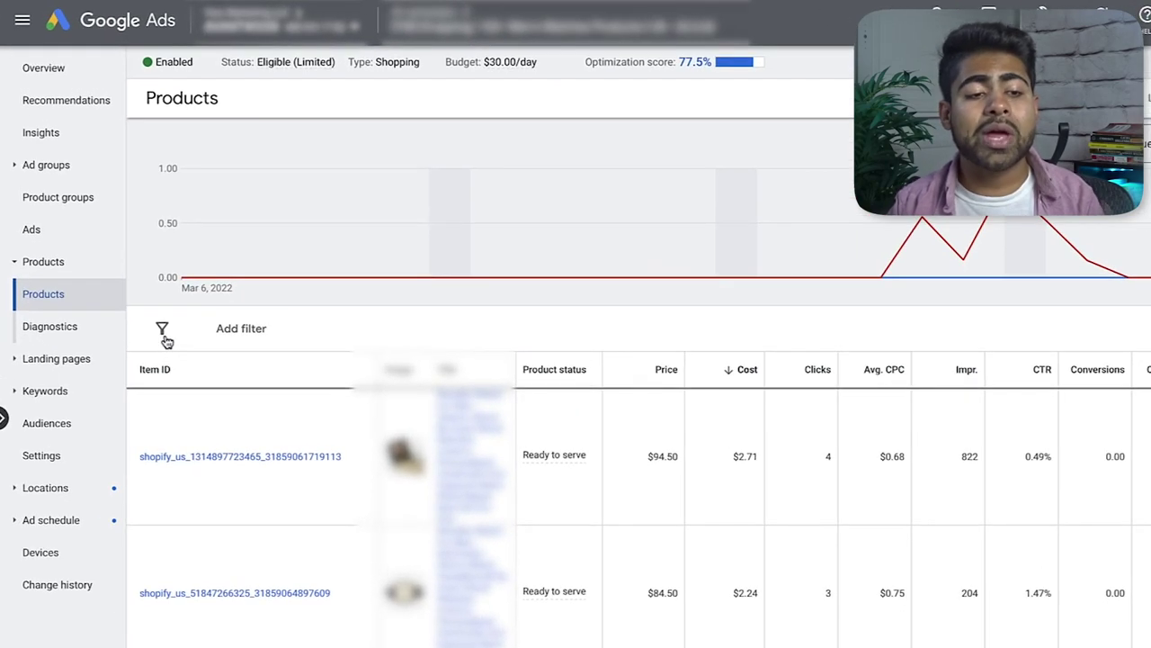
- Filter the products by status Ready to serve or Ready to serve (limited) and Impr. > 500, and open the status filter's options
left_click(133, 270)
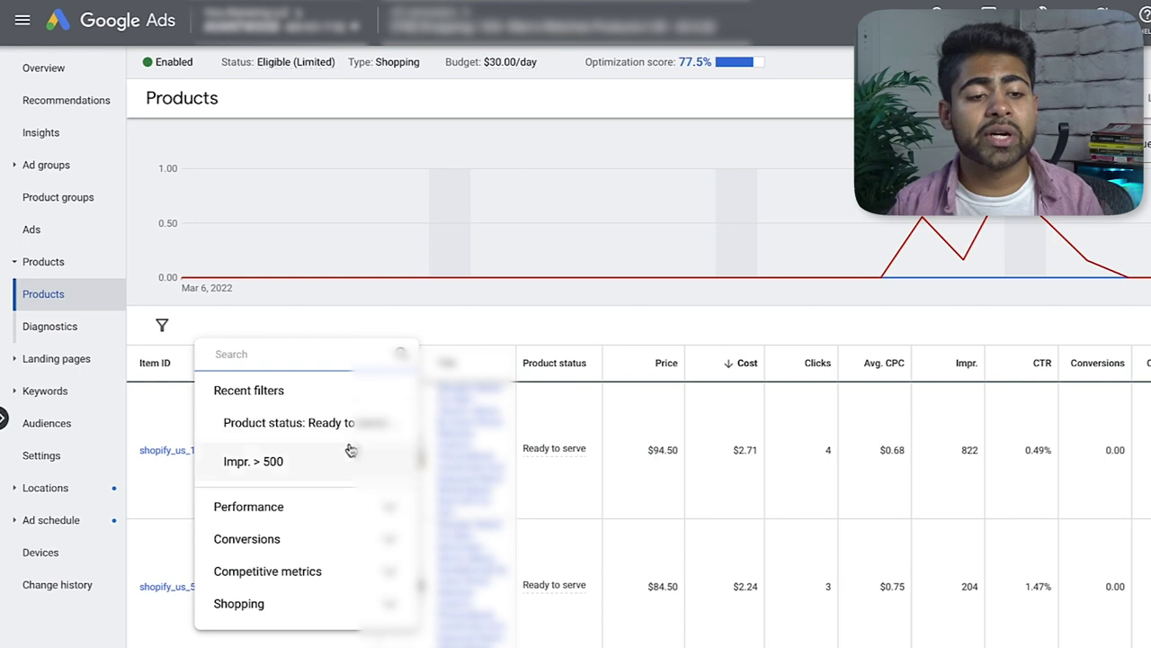
left_click(336, 428)
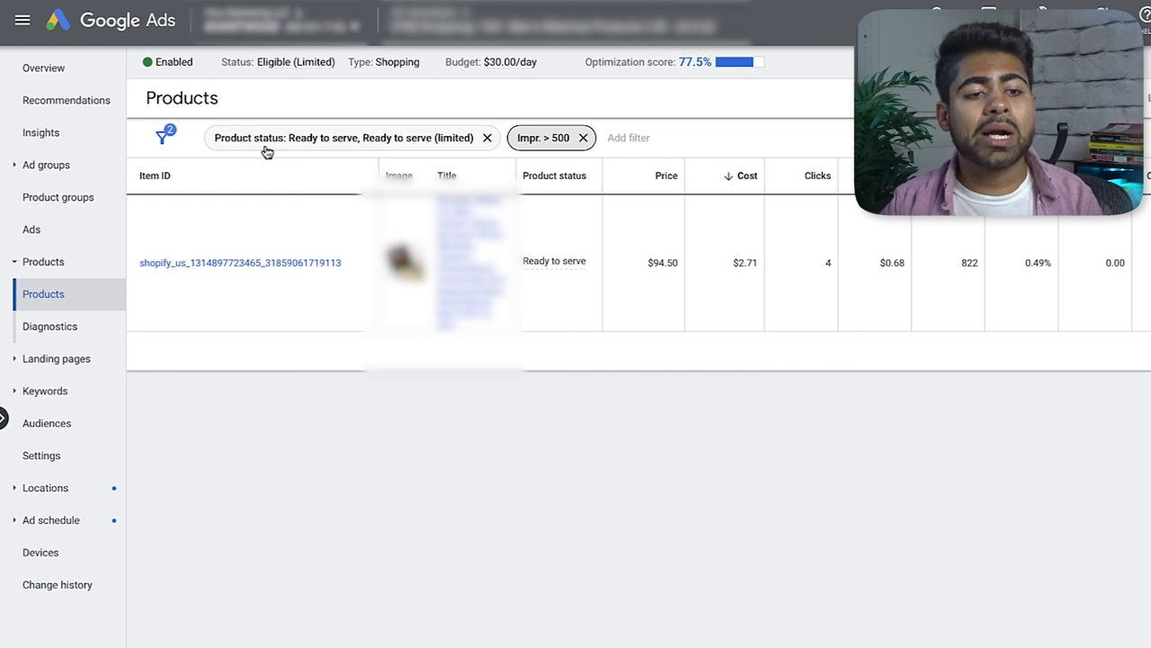
left_click(380, 149)
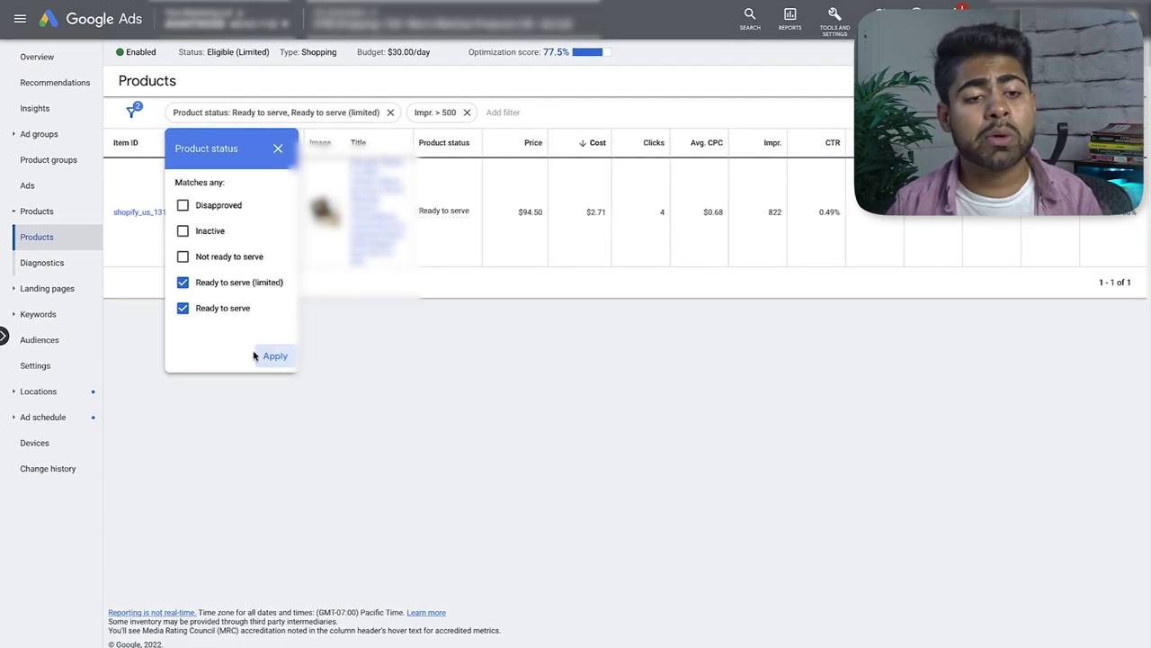
- Apply the product status filter with its current options and set the date range to All time
left_click(270, 357)
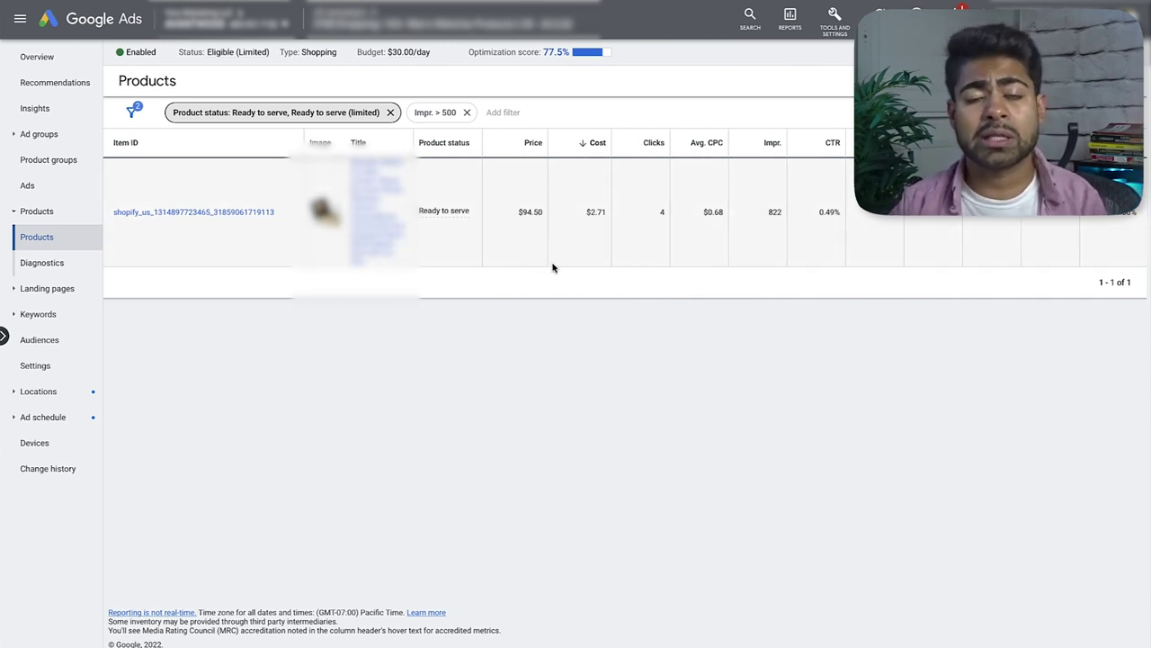
left_click(1035, 80)
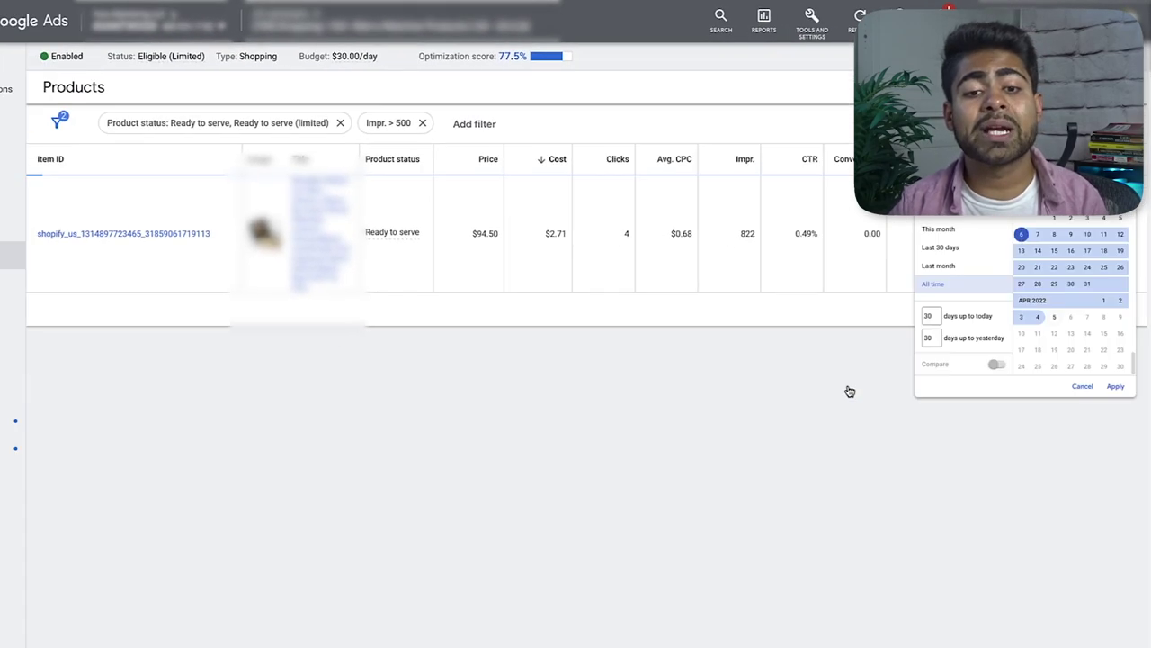
left_click(864, 373)
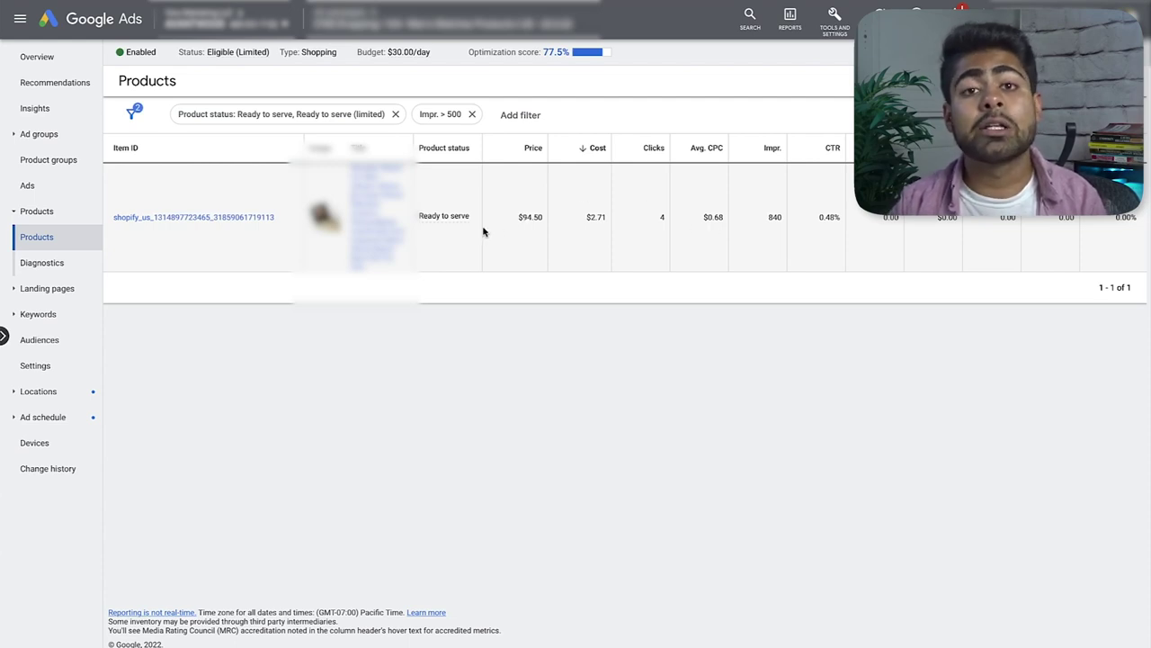
- Remove the Impr. > 500 filter and the product status filter from the product list
left_click(470, 119)
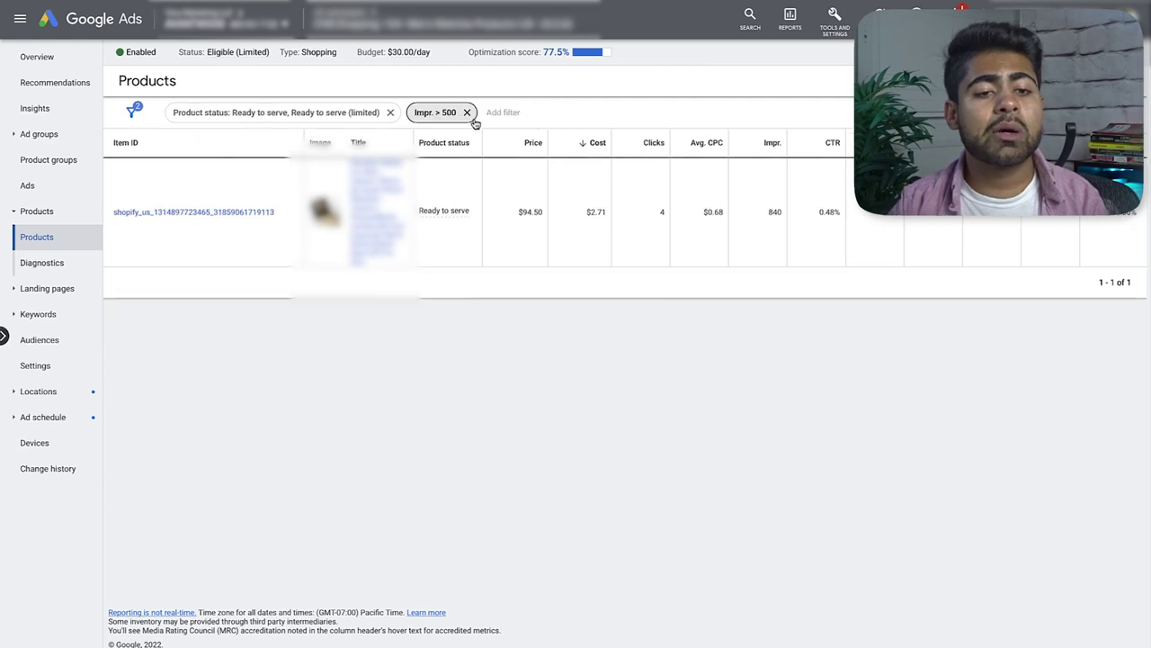
left_click(468, 114)
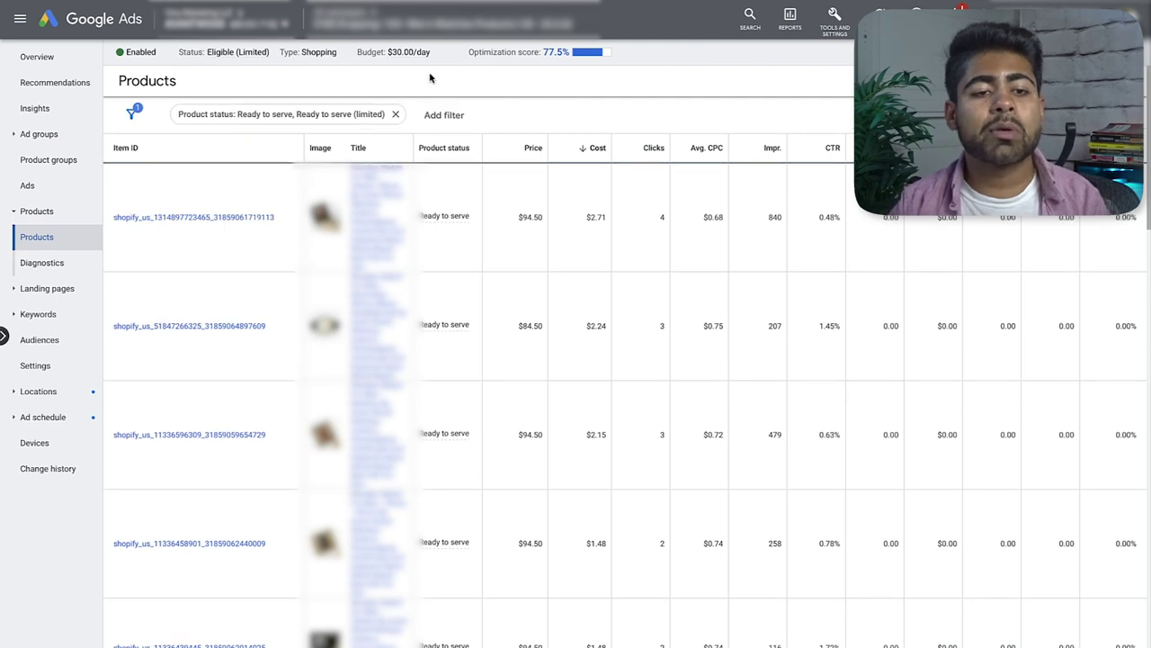
left_click(378, 115)
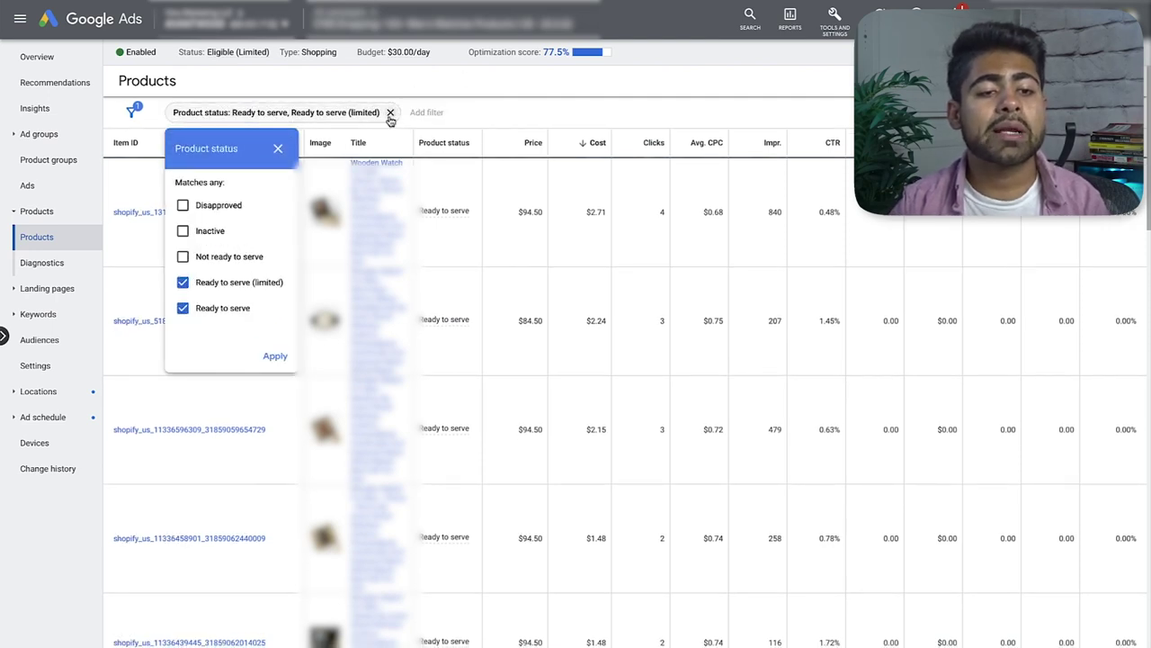
left_click(390, 113)
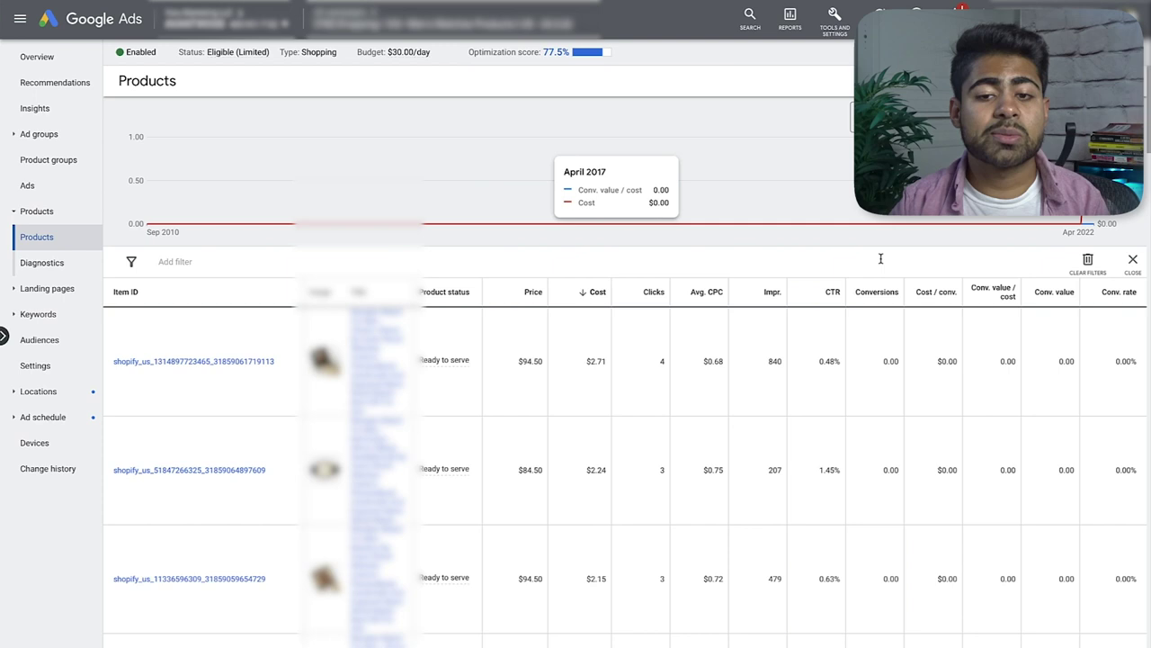
- Set the date range to Last 30 days and adjust the time interval of the products chart
left_click(899, 117)
left_click(873, 314)
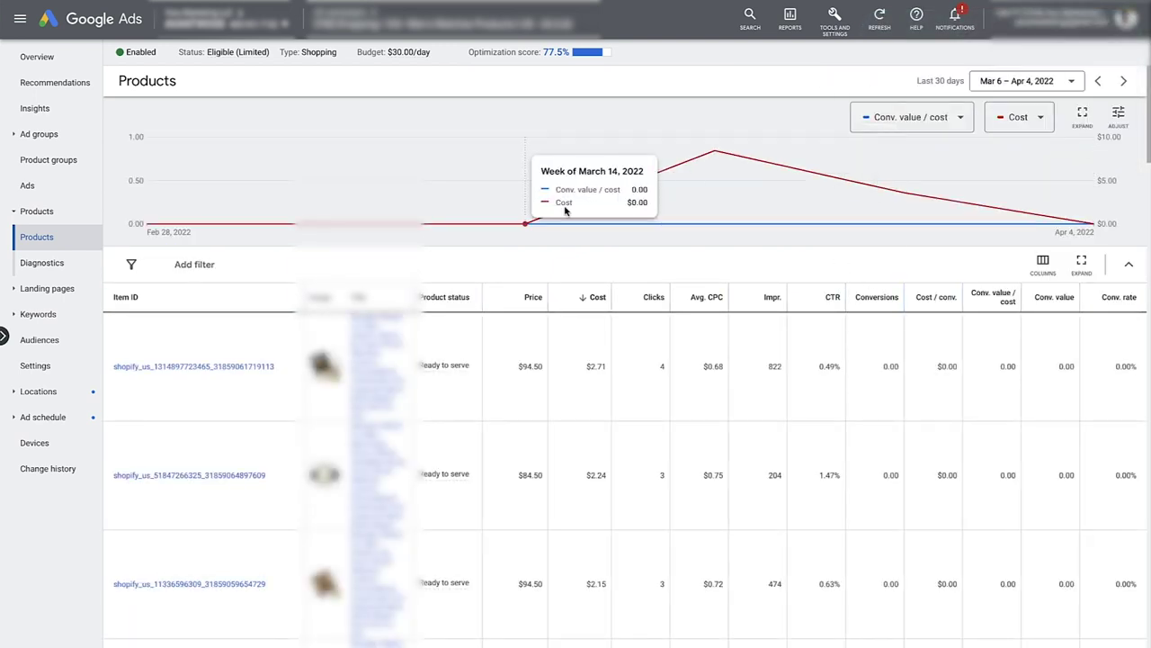
left_click(1118, 112)
left_click(1105, 149)
left_click(1118, 113)
left_click(1092, 188)
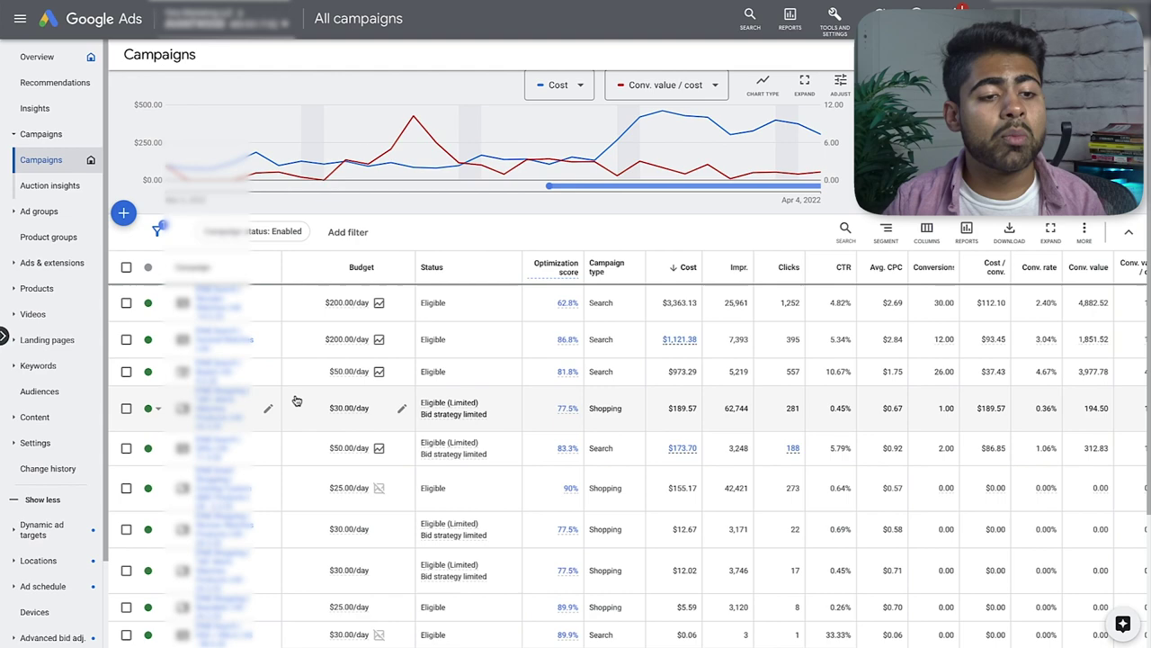
- From all campaigns, open the product list of the $30.00/day Shopping campaign with $189.57 cost
scroll(283, 399, "down", 3)
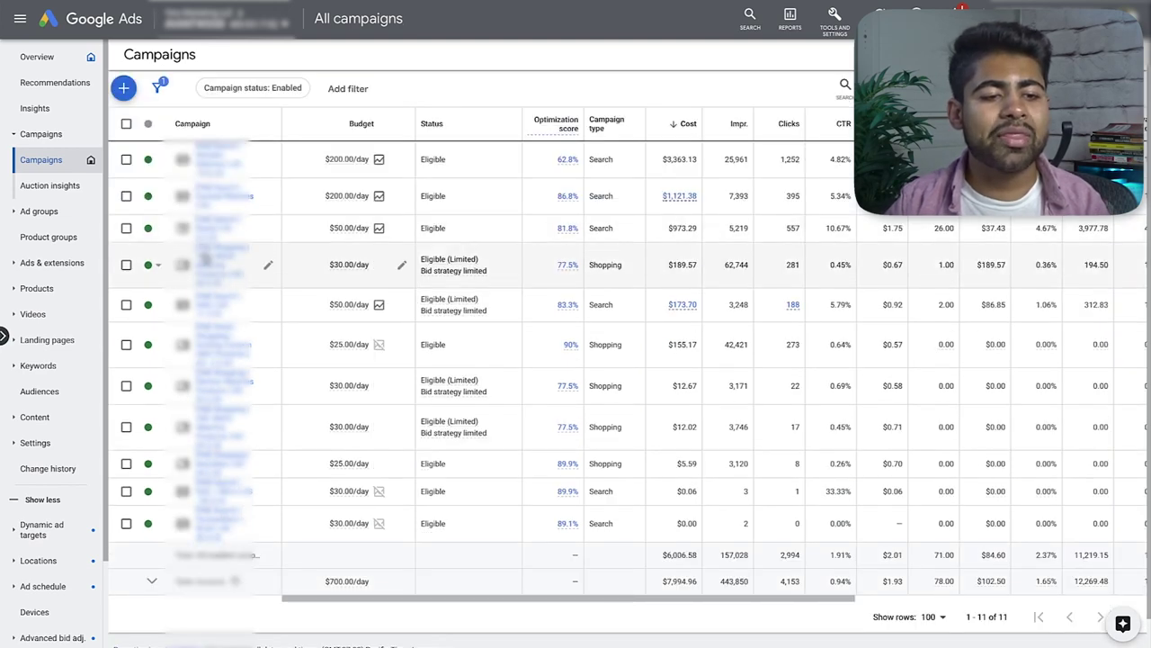
left_click(205, 261)
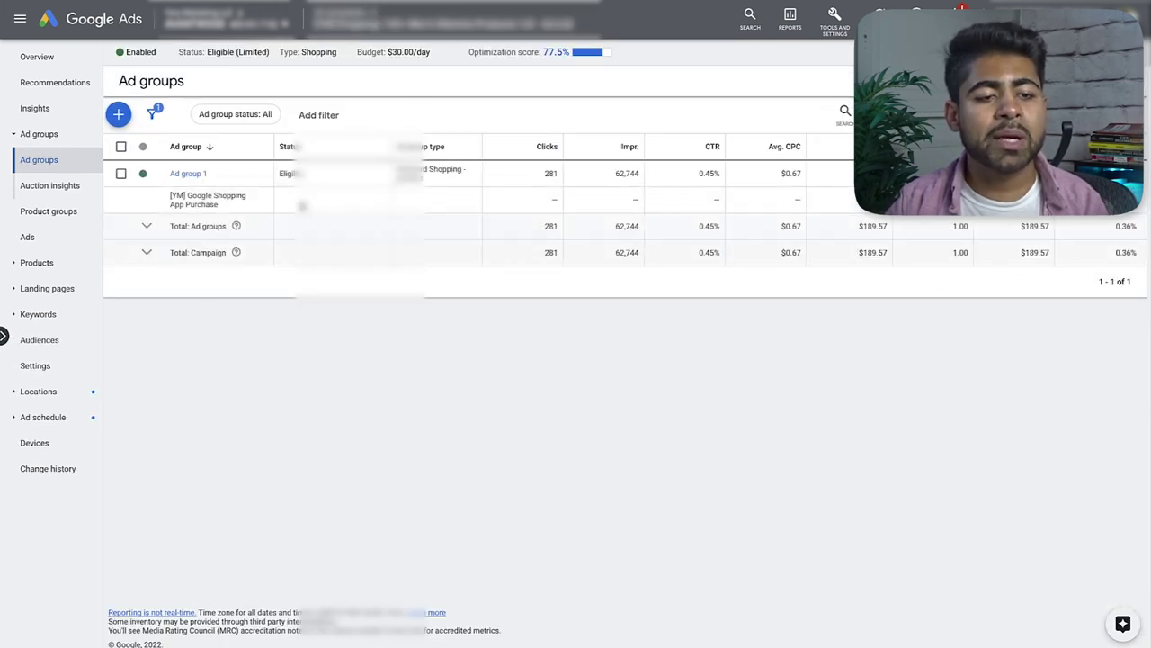
left_click(39, 262)
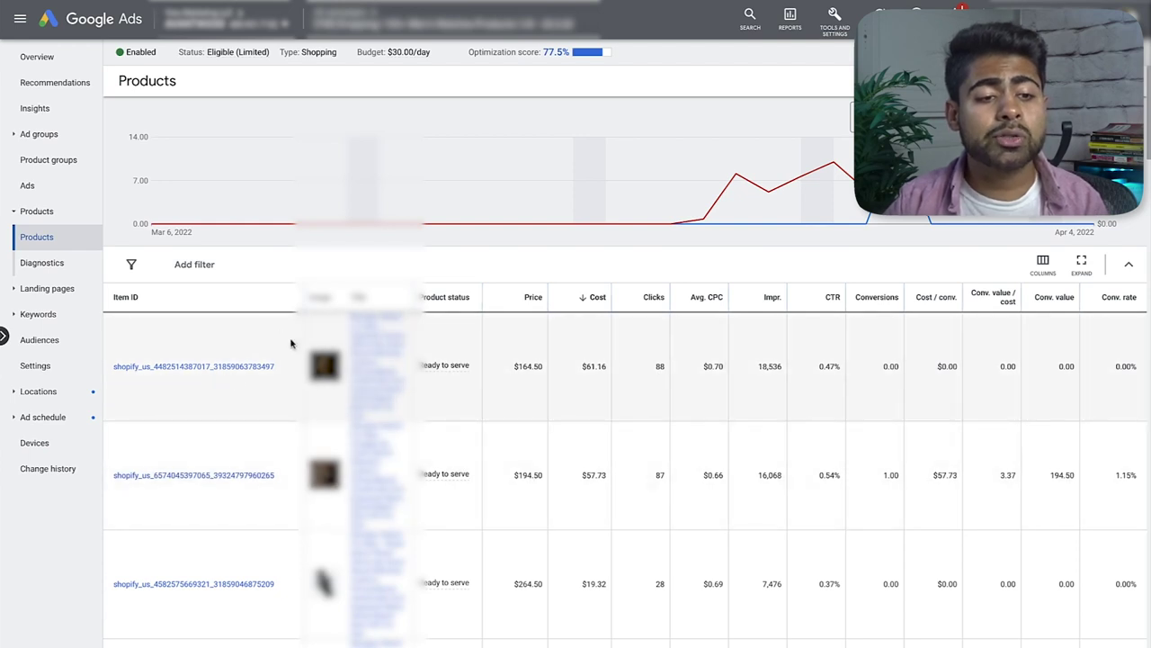
- Filter the products by status Ready to serve or Ready to serve (limited) and Impr. > 500, and review both conditions
left_click(132, 269)
left_click(248, 369)
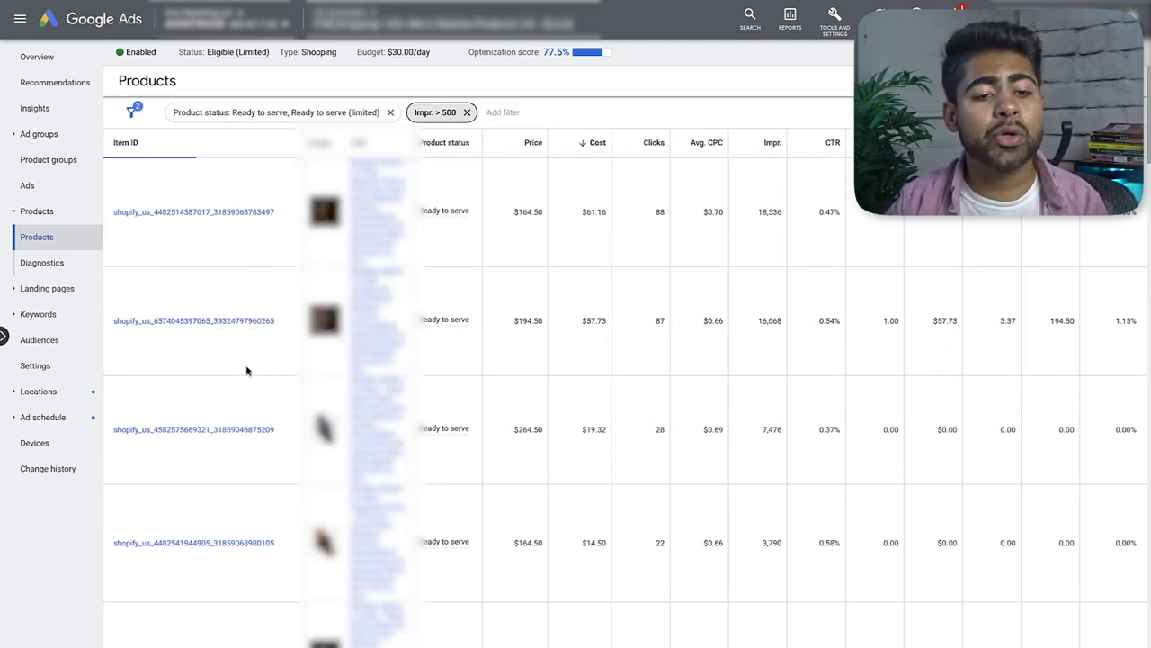
left_click(232, 115)
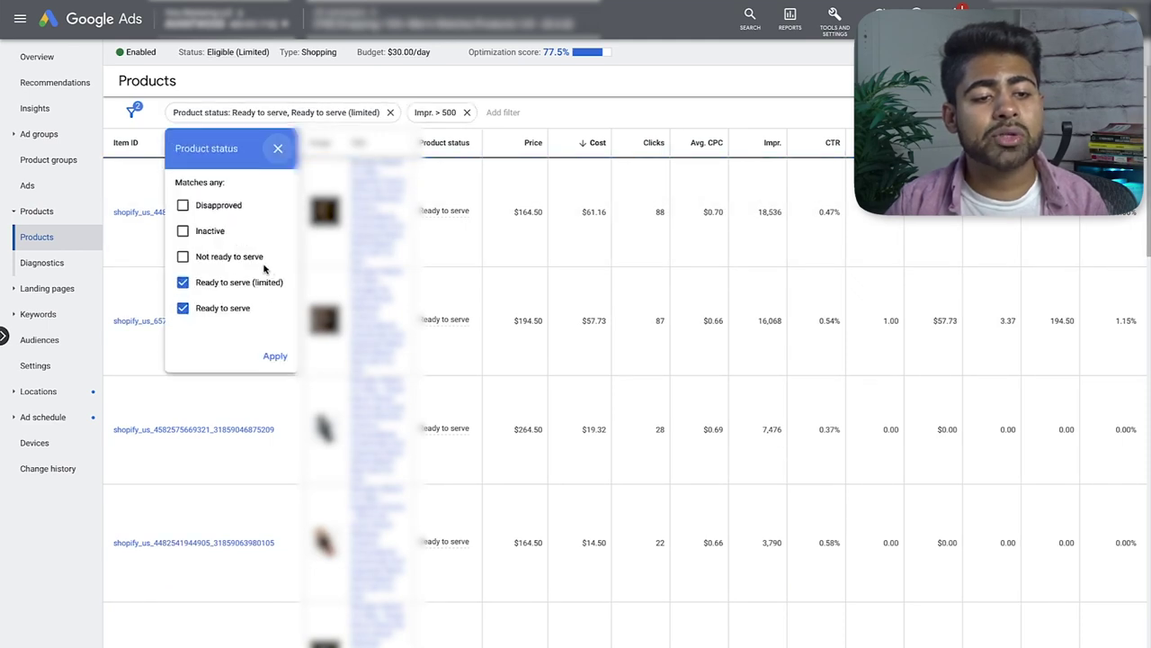
left_click(430, 116)
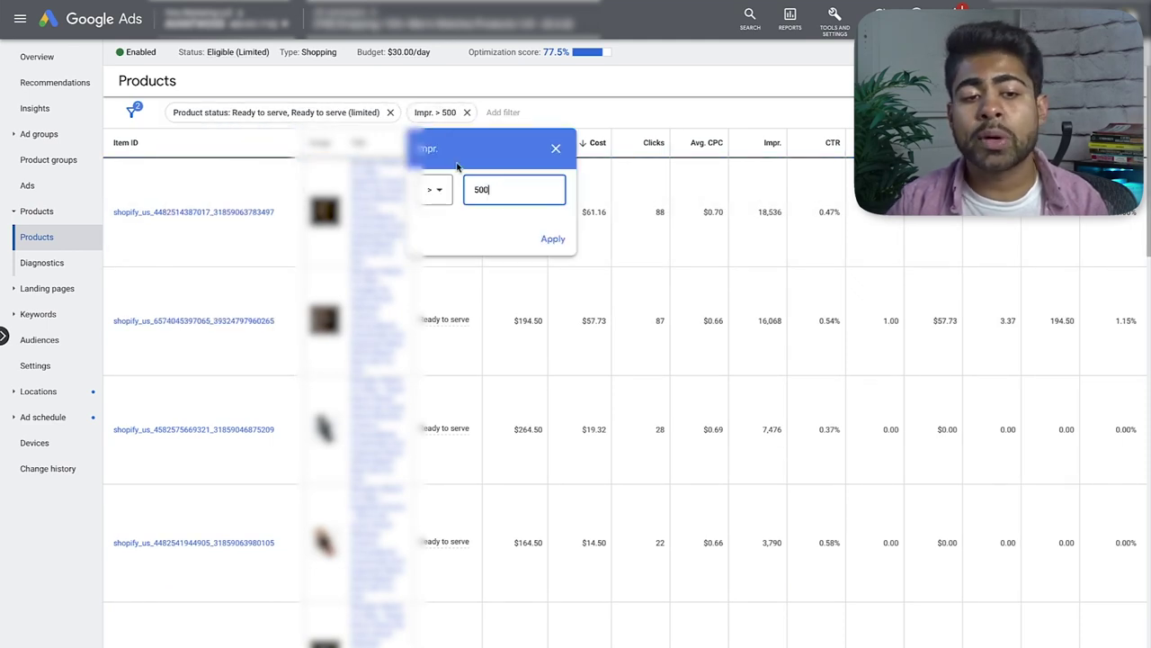
left_click(555, 149)
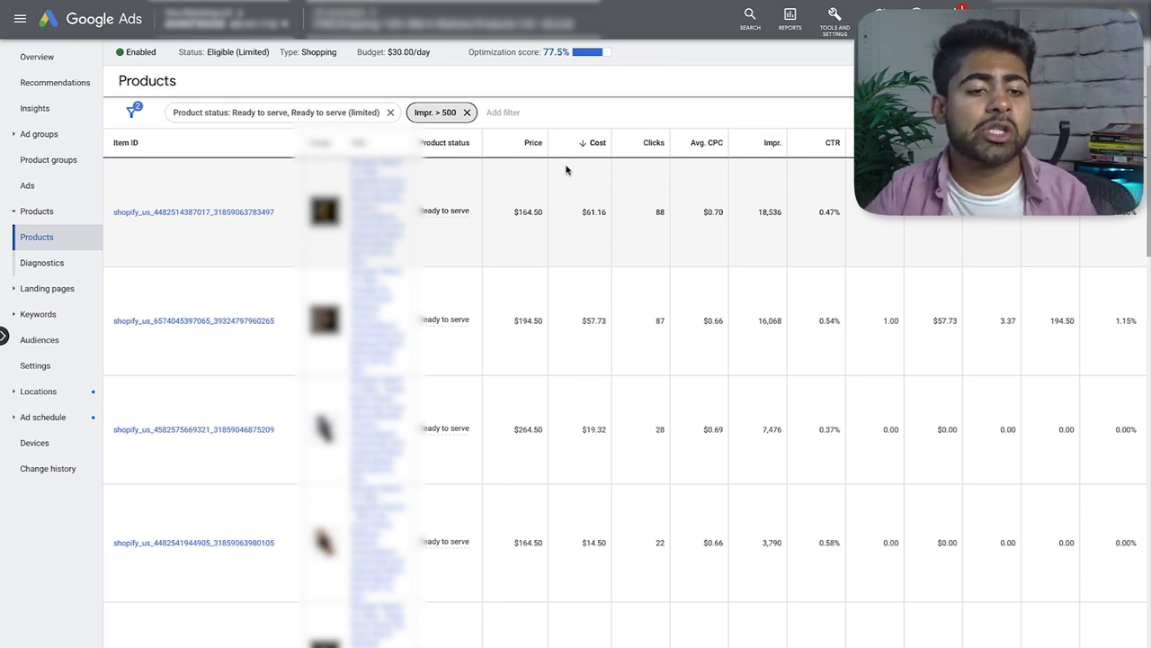
- Look through the filtered product list and check how many products it contains
scroll(501, 432, "down", 15)
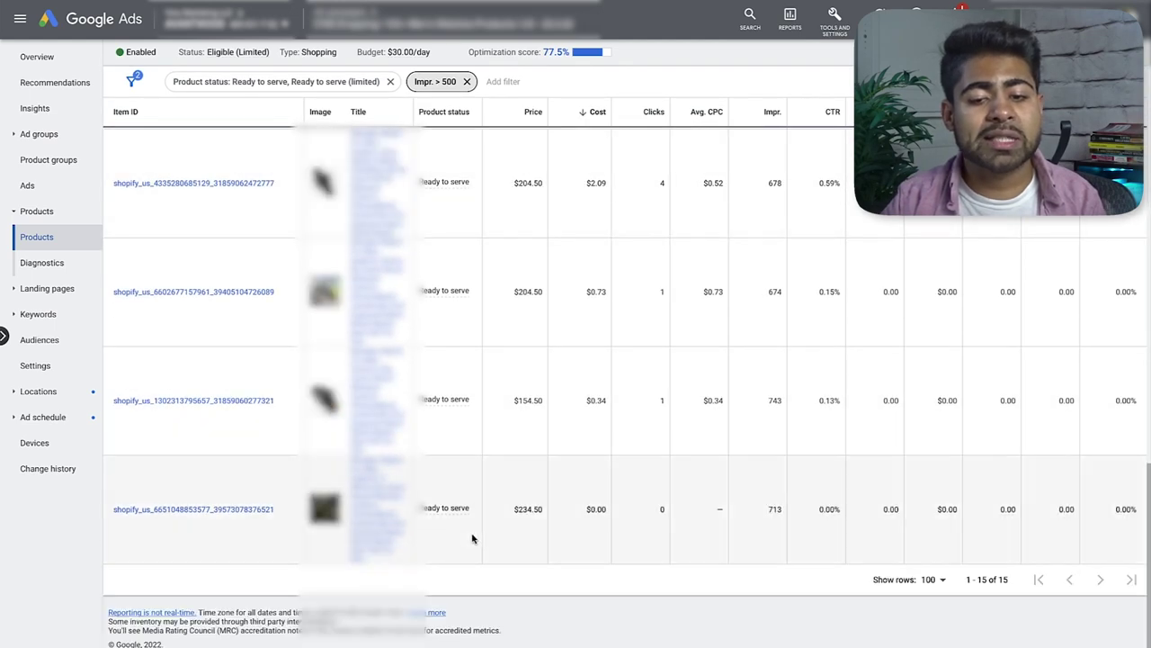
triple_click(987, 582)
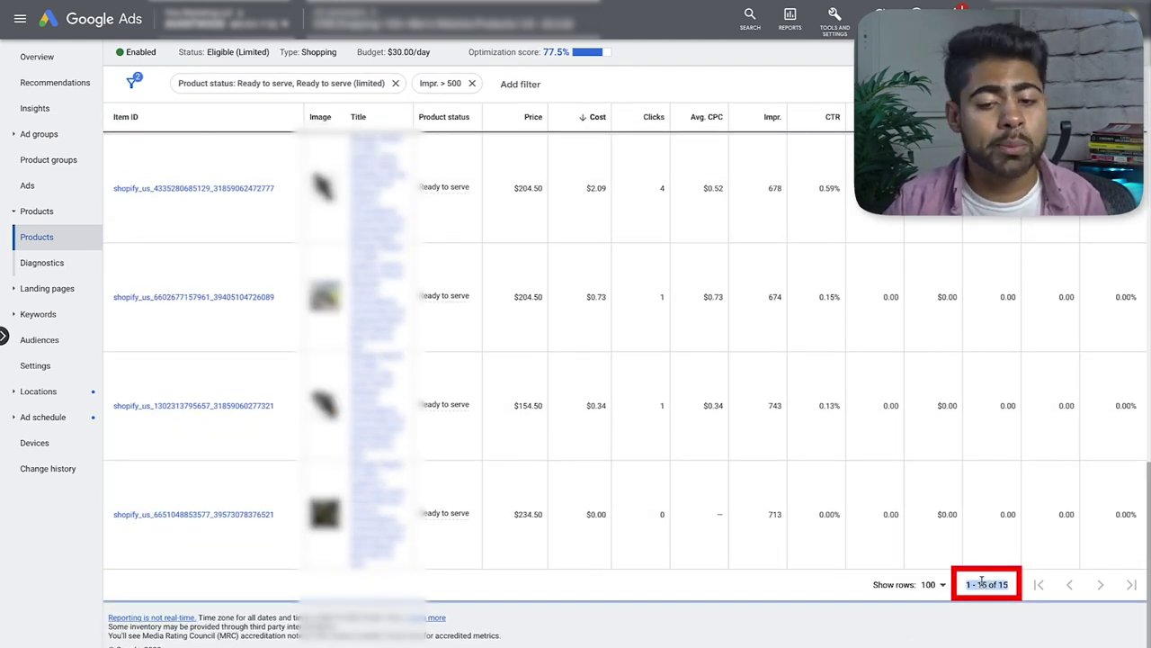
scroll(503, 514, "up", 10)
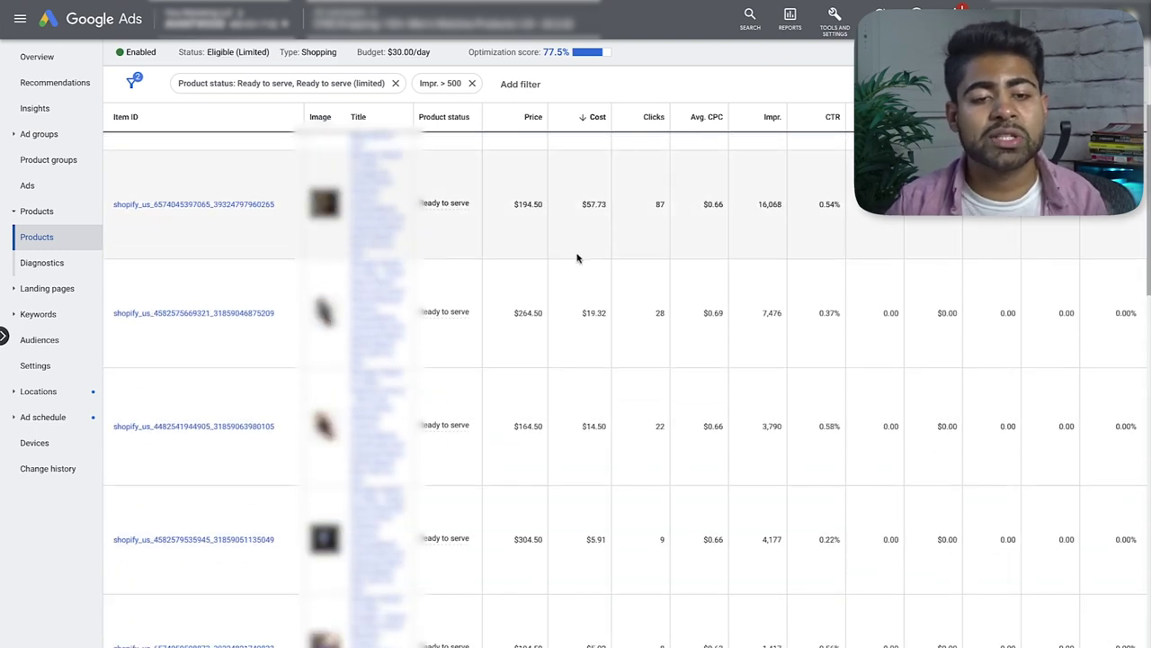
scroll(620, 256, "up", 3)
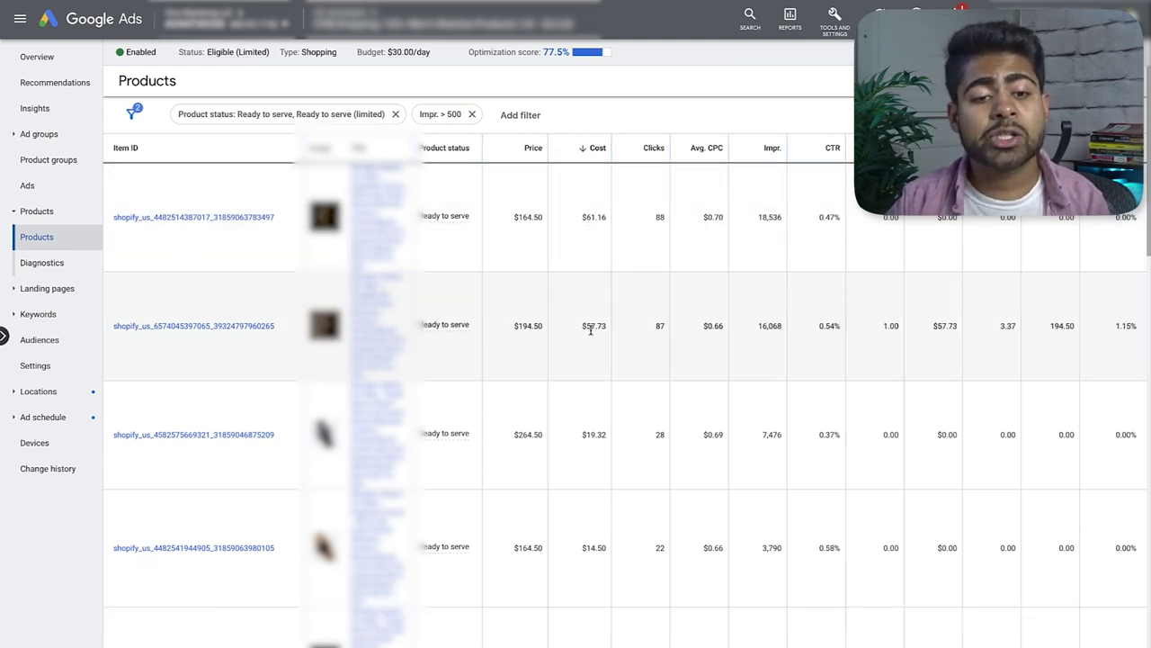
- Examine the cost and number of clicks of the highest-cost product in the filtered list
scroll(593, 262, "down", 1)
double_click(592, 196)
left_click(594, 199)
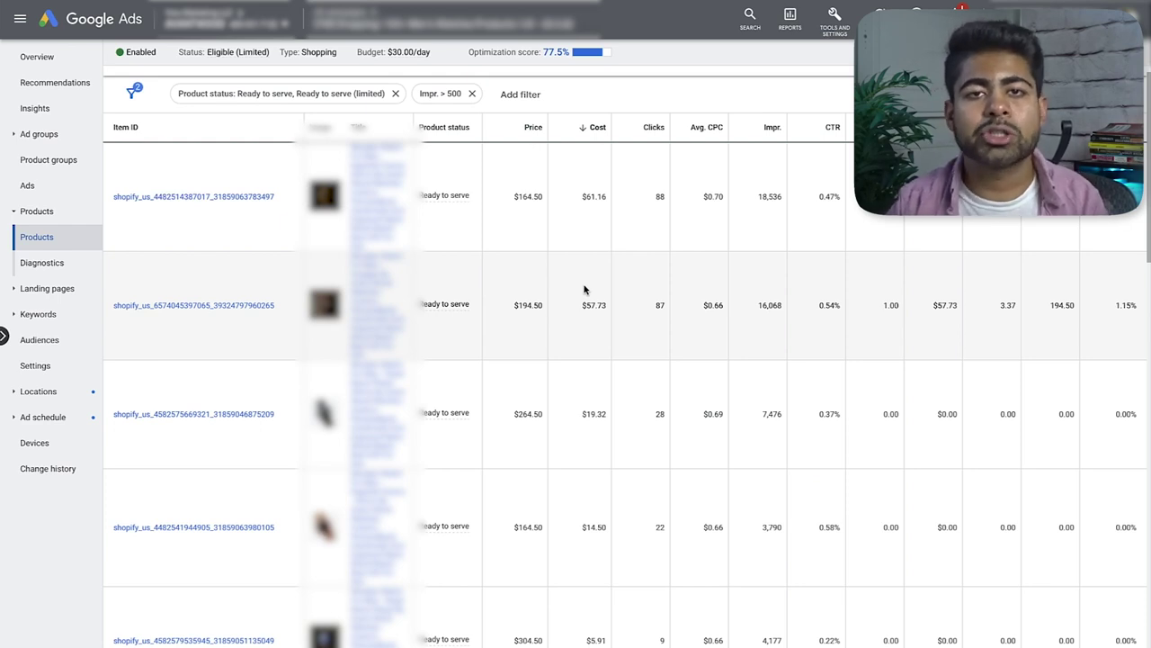
scroll(576, 324, "up", 1)
left_click_drag(582, 199, 602, 199)
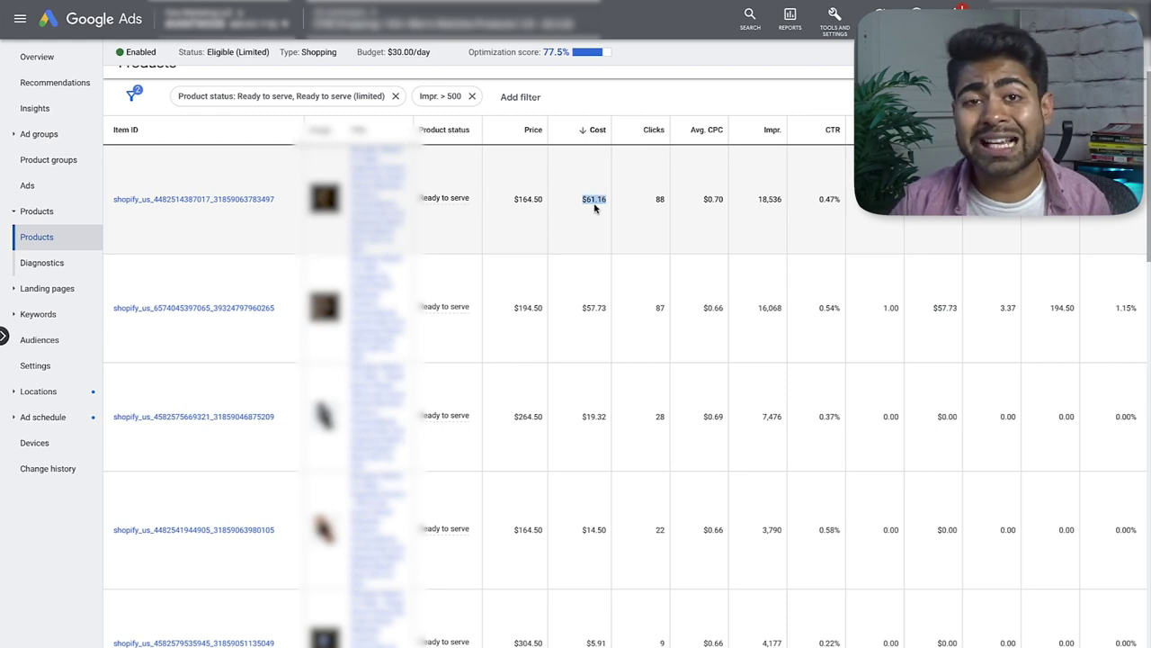
double_click(661, 198)
left_click_drag(581, 199, 666, 210)
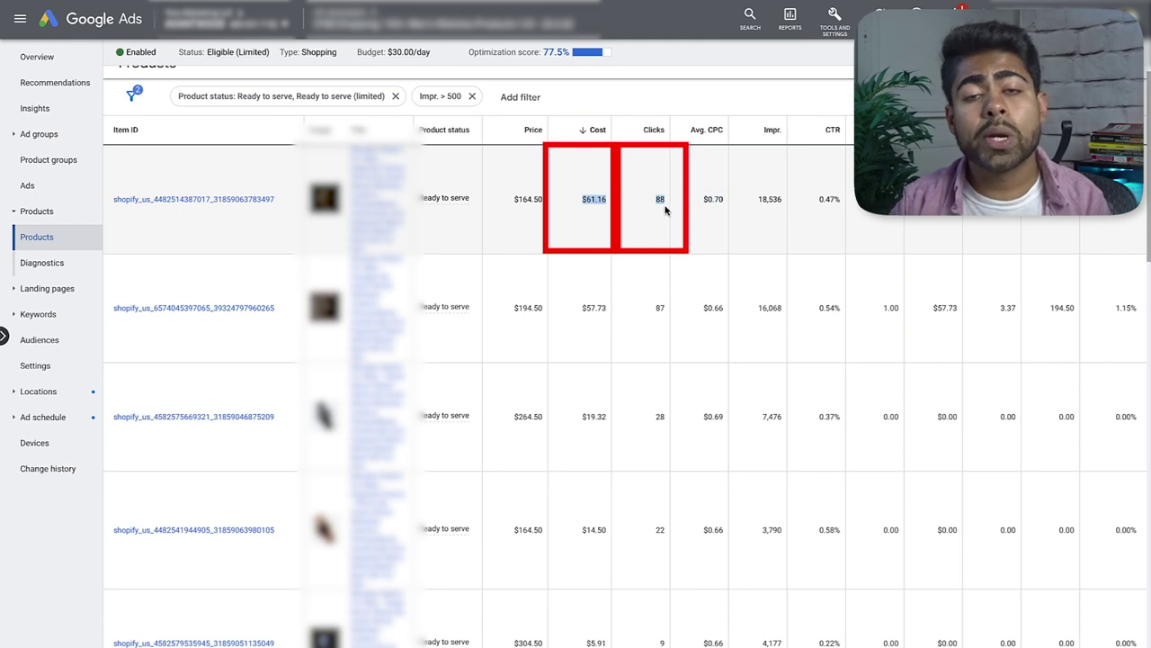
left_click(629, 200)
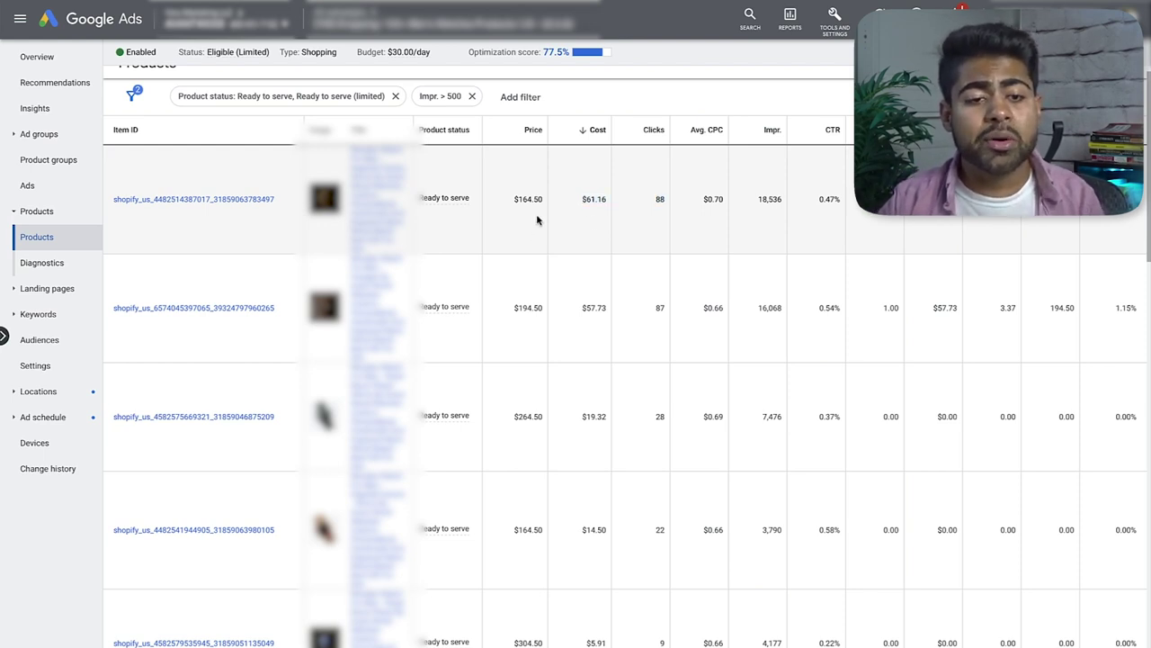
- Compare the highest-cost product's price with its ad cost and its number of clicks
double_click(531, 200)
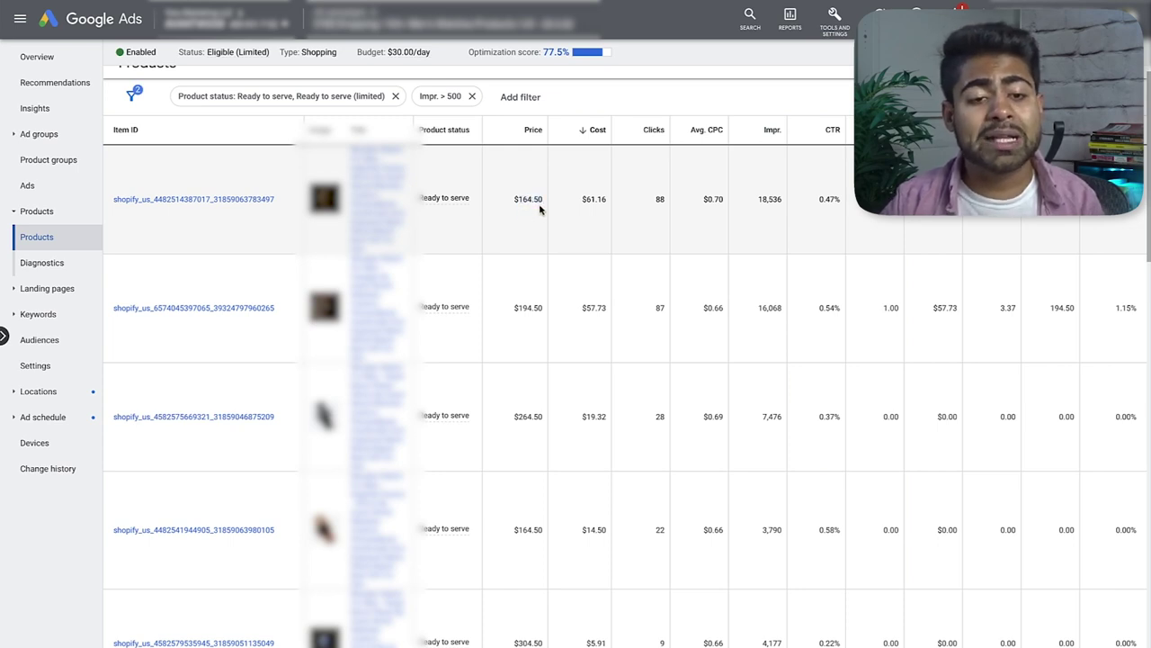
left_click_drag(608, 200, 583, 198)
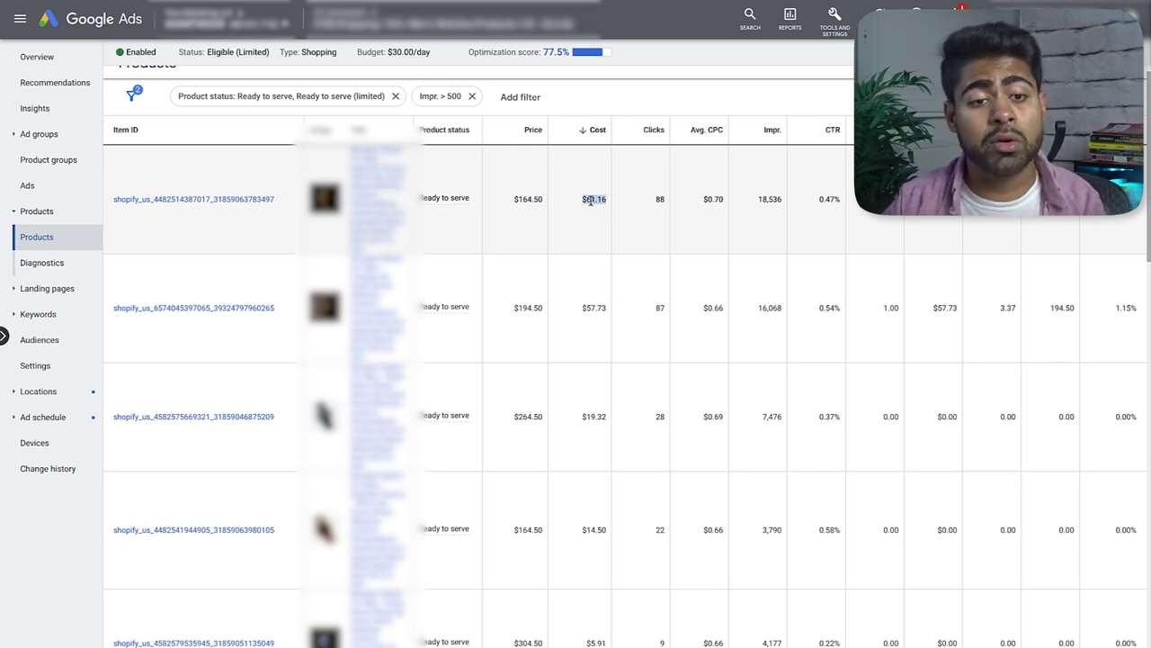
left_click(626, 211)
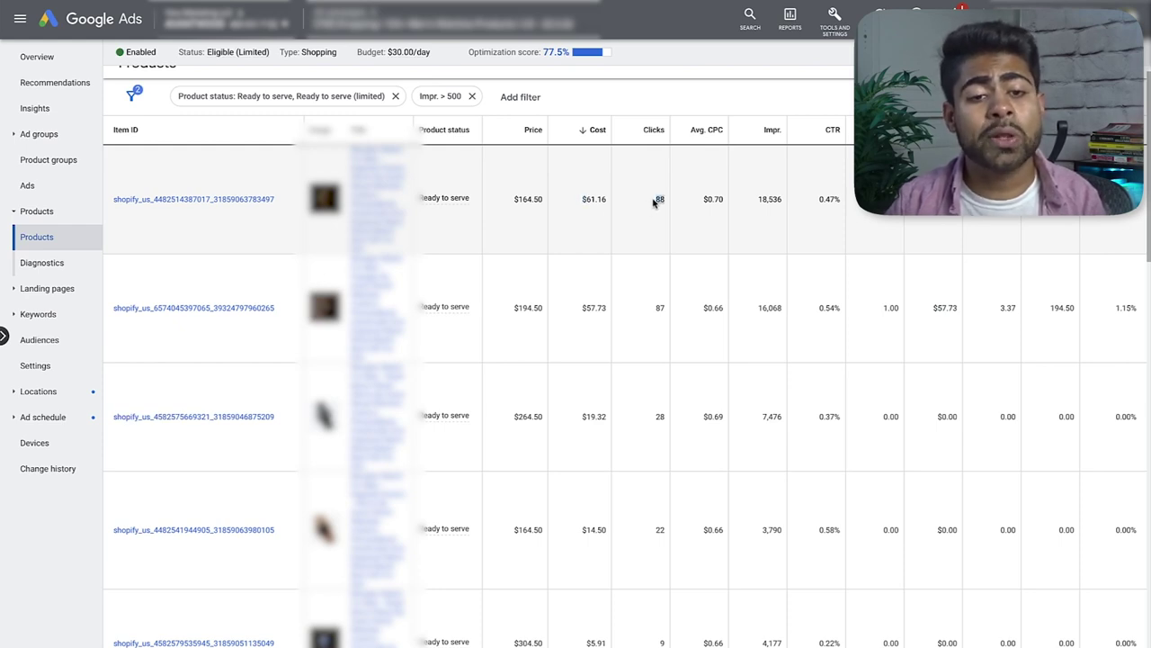
left_click_drag(655, 207, 675, 199)
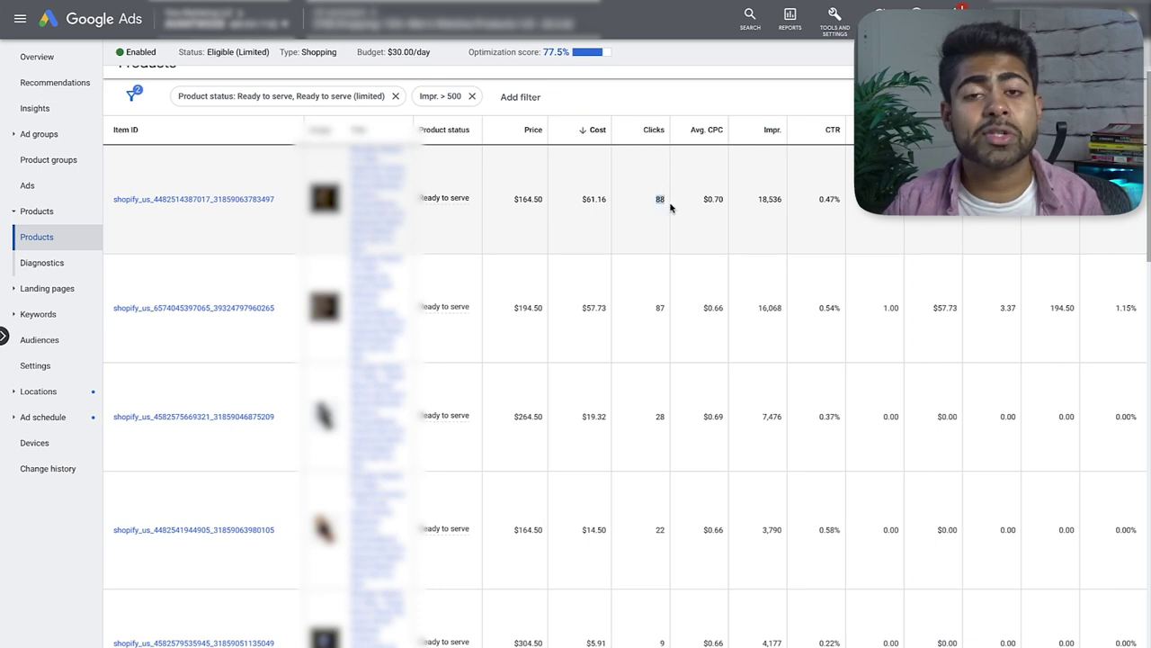
left_click(670, 207)
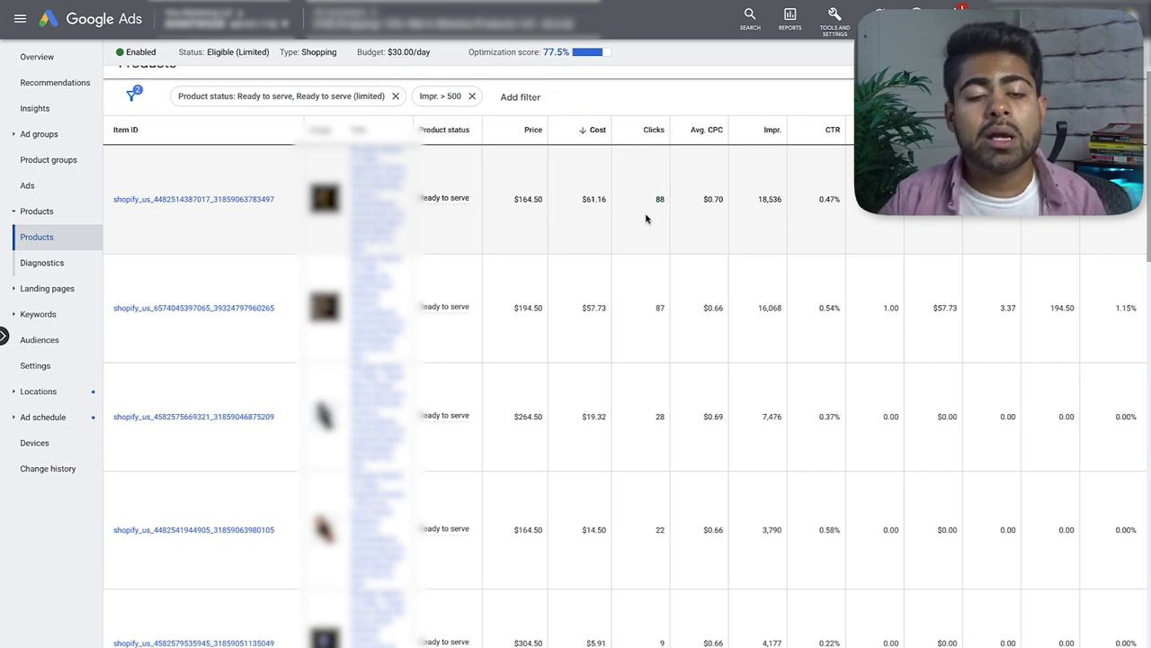
- Check the ad cost spent on the highest-cost product again
triple_click(597, 197)
left_click(598, 197)
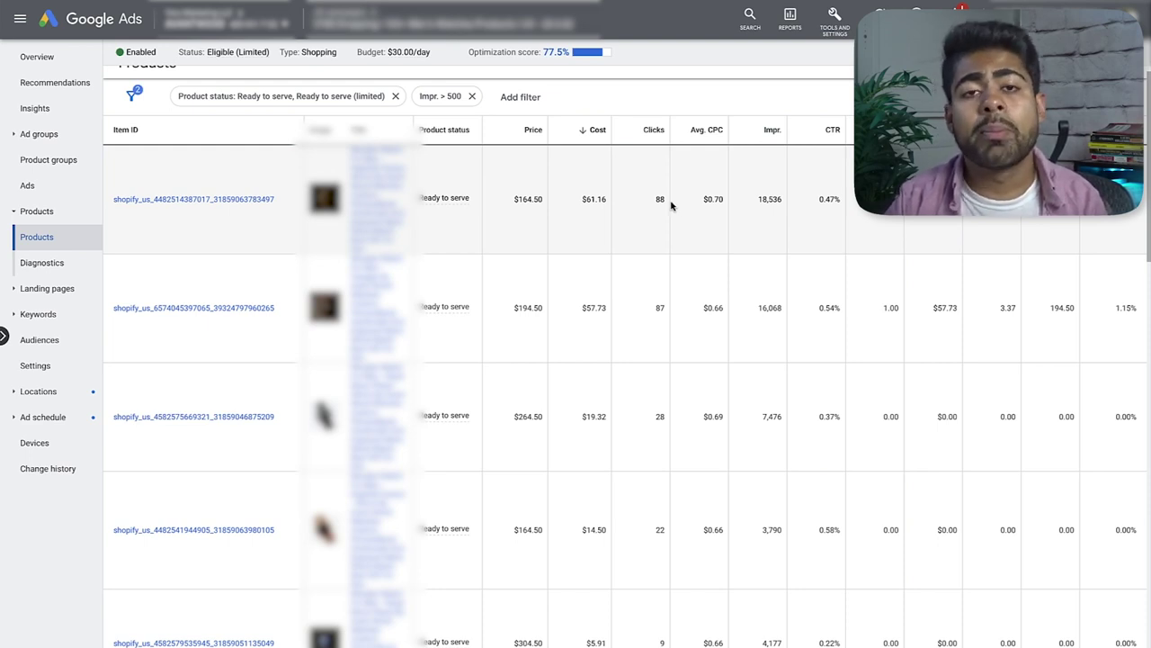
triple_click(581, 205)
left_click(581, 206)
left_click_drag(563, 195, 606, 203)
left_click(606, 204)
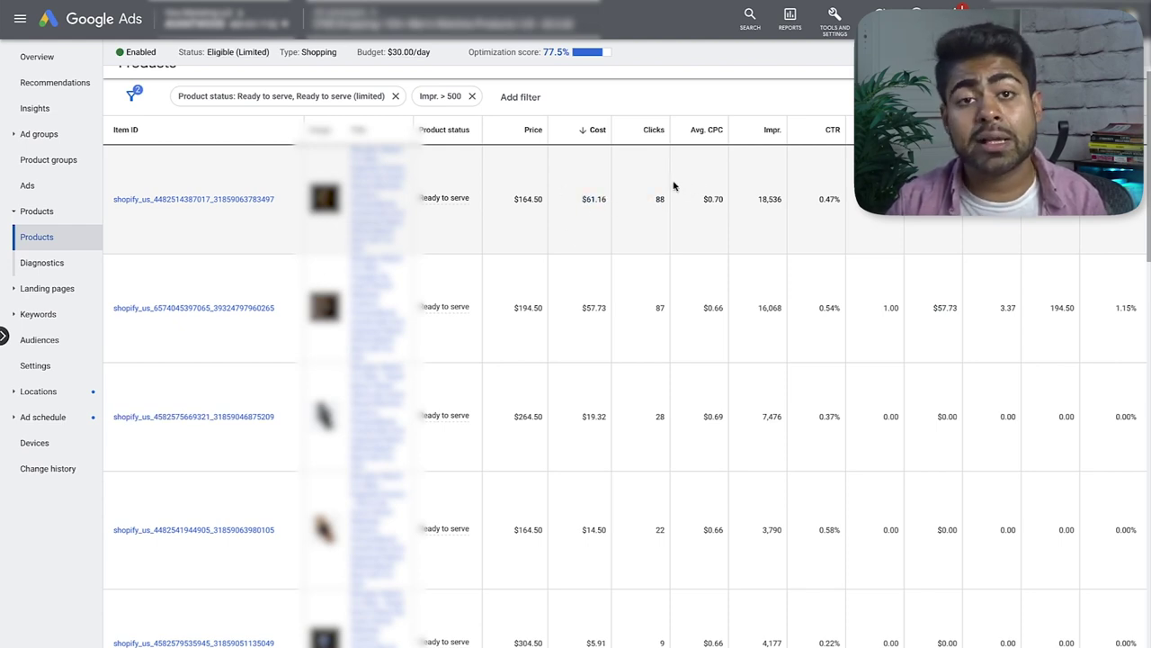
- Identify the highest-cost product by its item ID and compare its cost with its clicks
triple_click(284, 203)
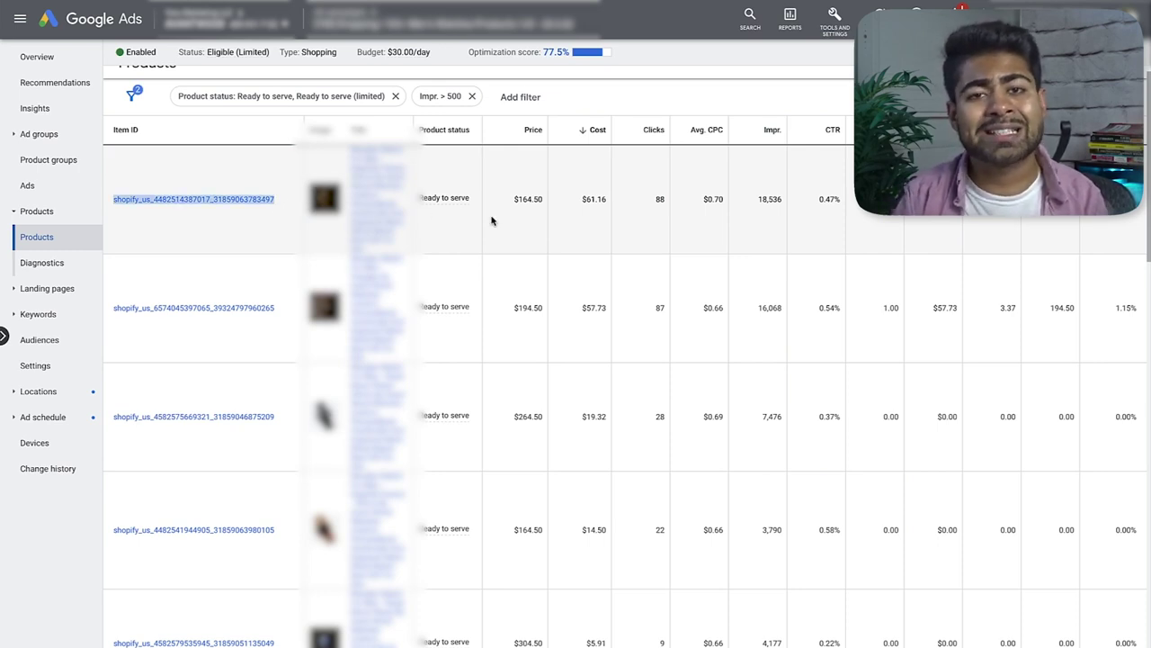
left_click_drag(605, 212, 686, 197)
left_click(687, 199)
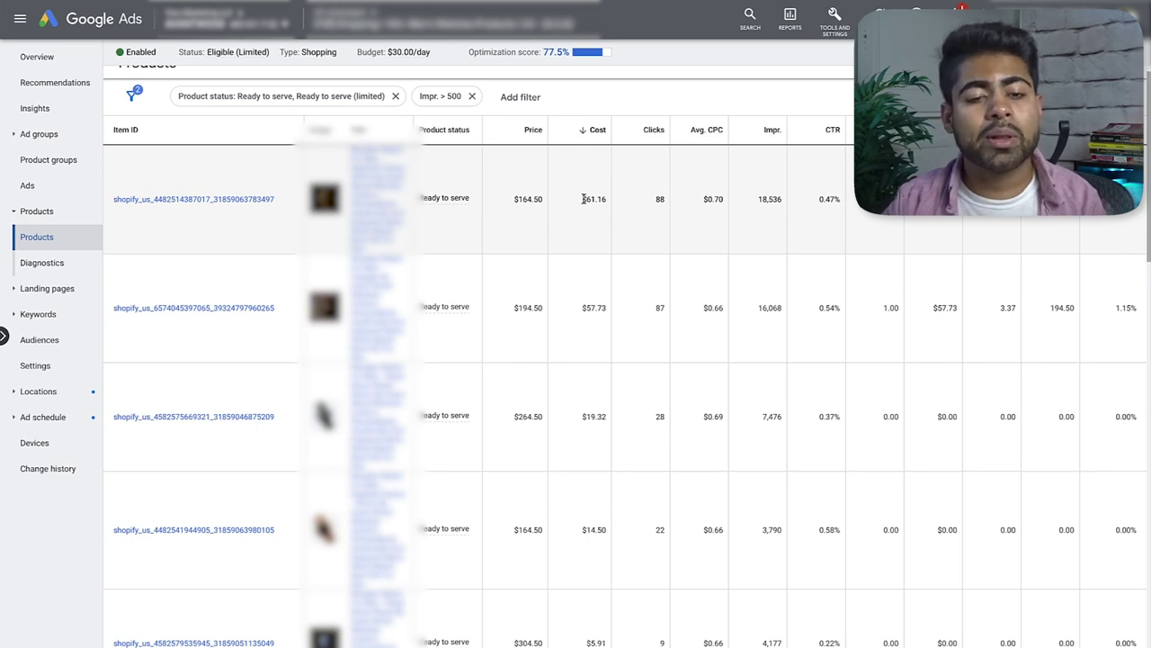
left_click_drag(582, 199, 621, 206)
left_click(618, 205)
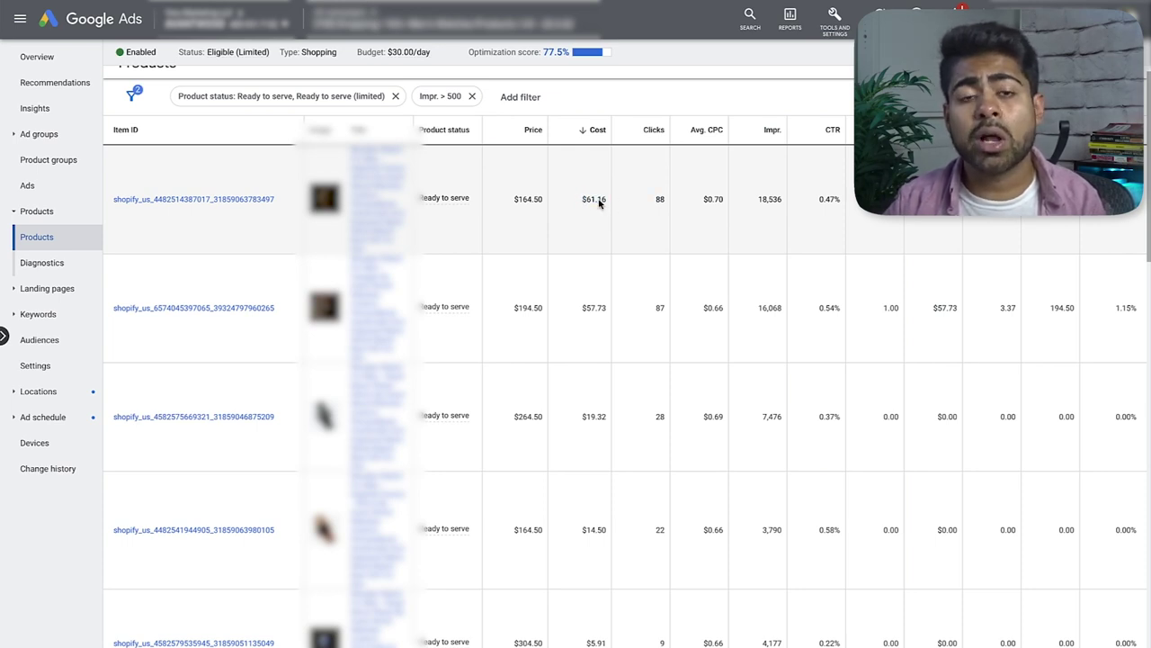
double_click(654, 207)
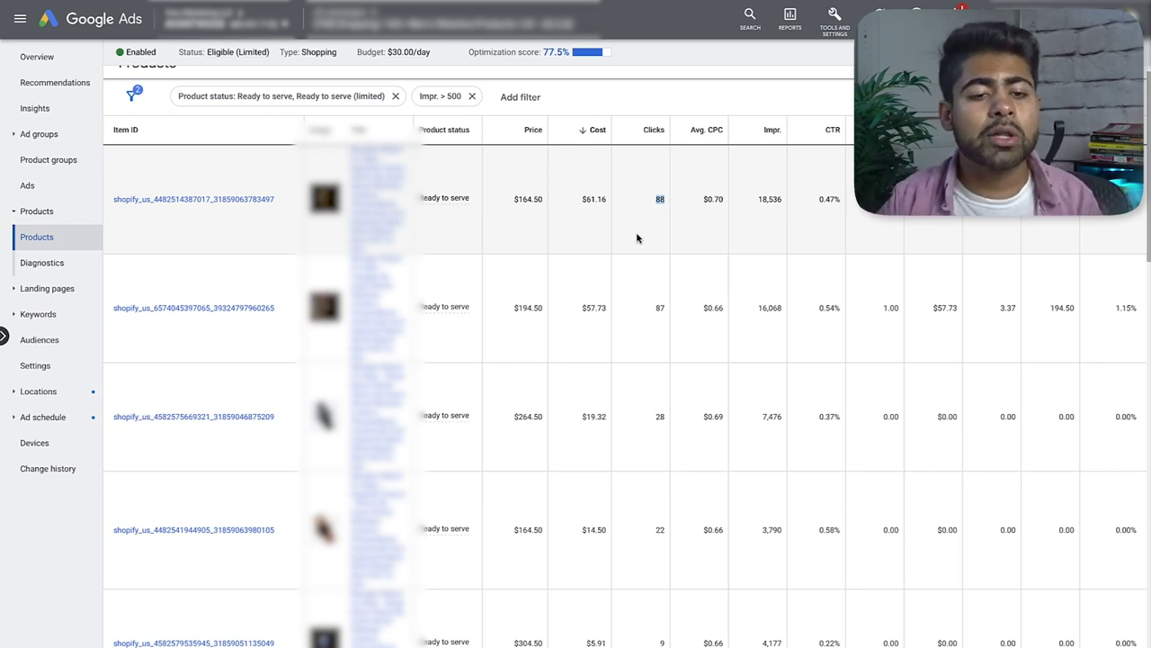
- Weigh the highest-cost product's ad cost against its clicks and its price
double_click(590, 205)
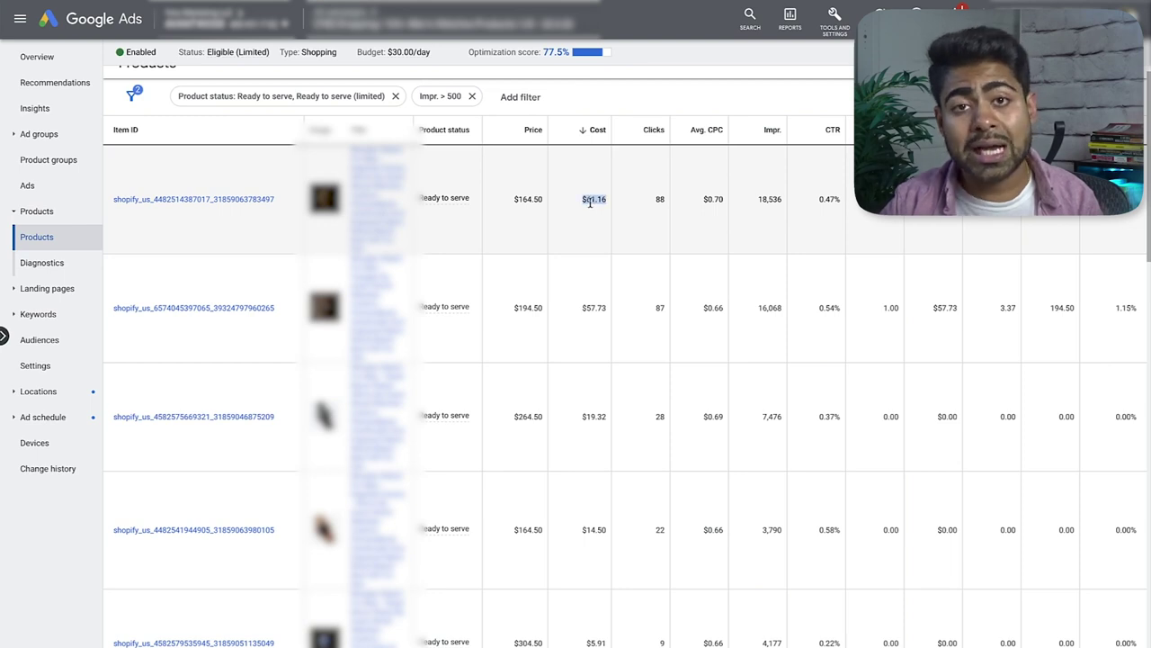
left_click(652, 215)
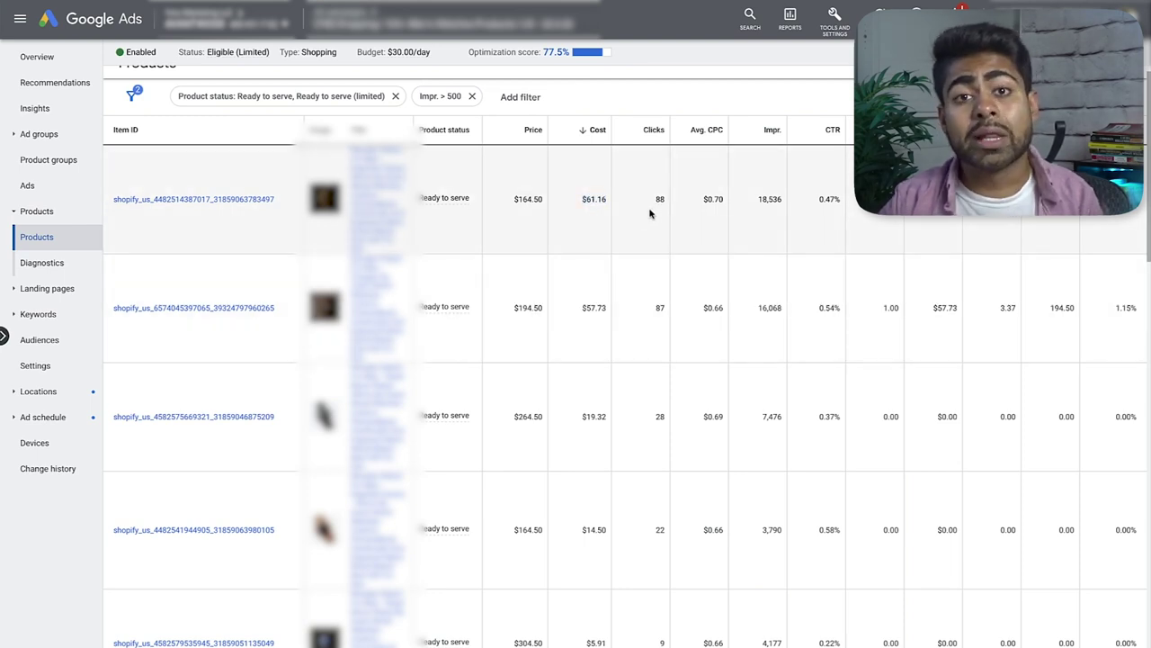
double_click(656, 205)
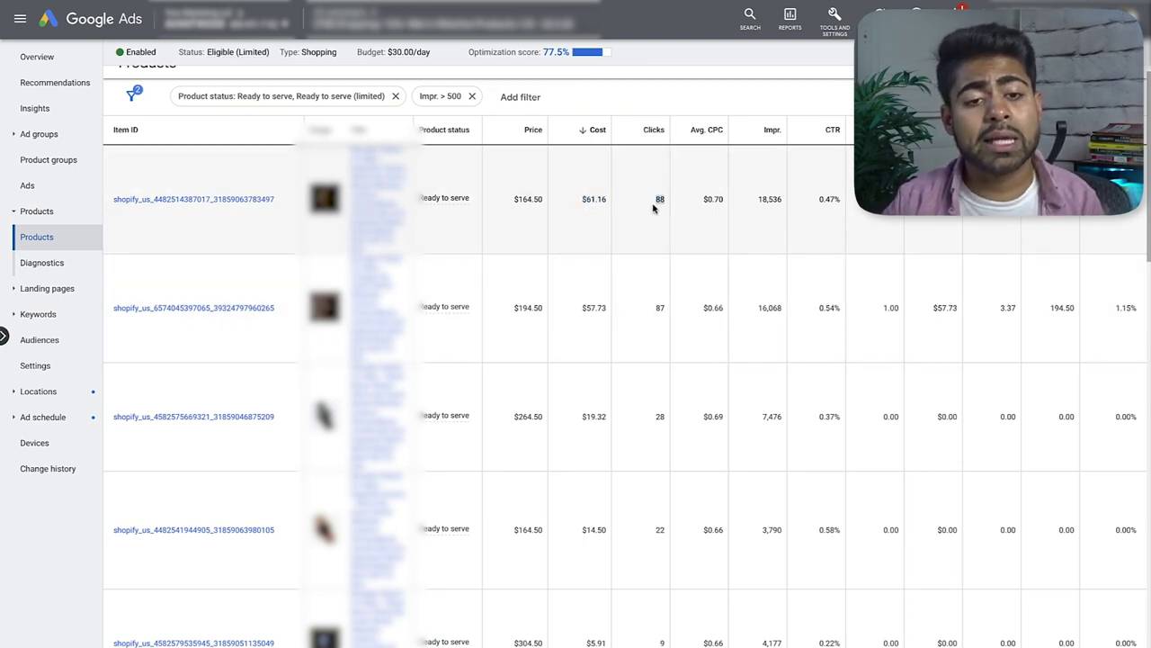
left_click(664, 308, "shift")
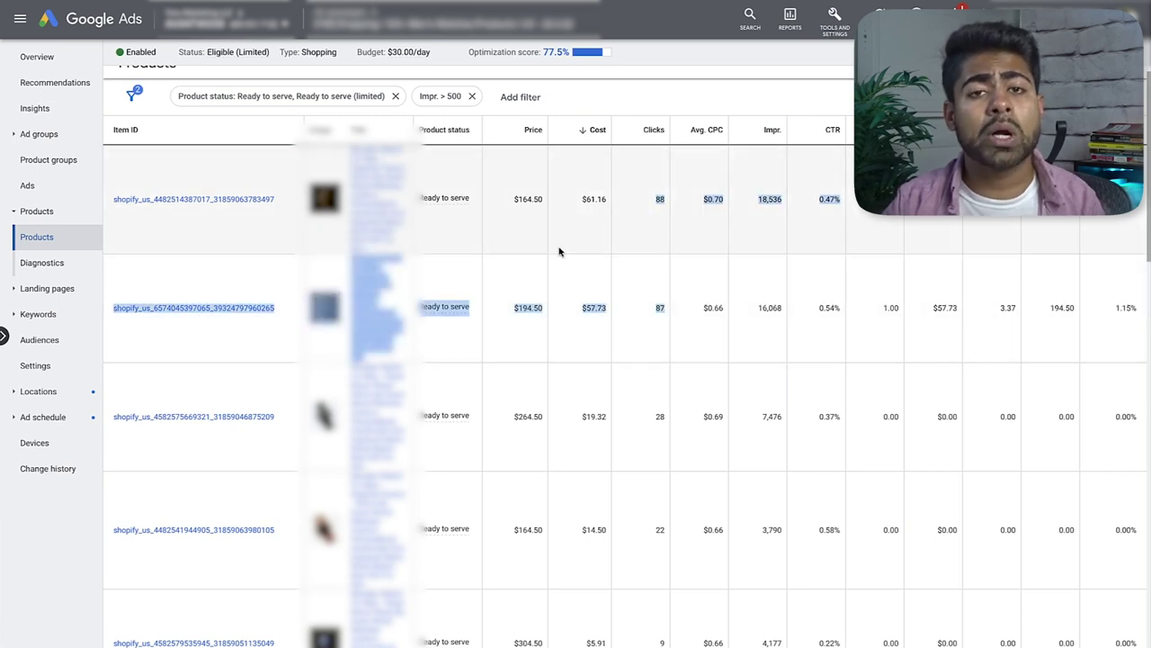
left_click(561, 253)
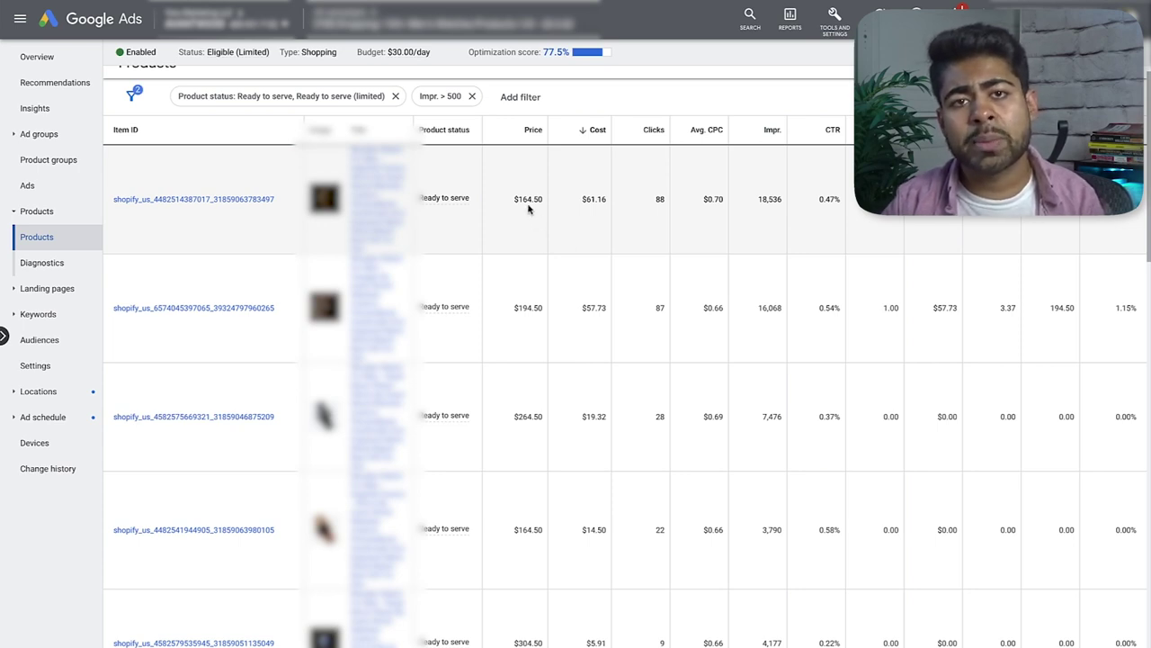
left_click_drag(533, 200, 625, 194)
left_click(628, 255)
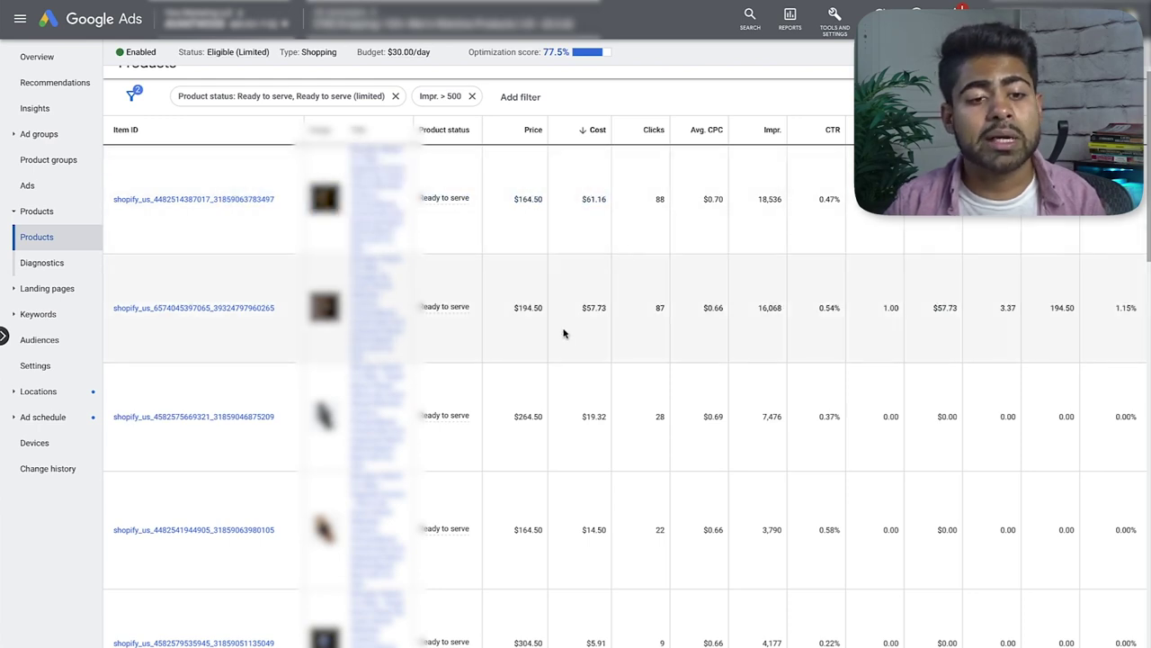
- Examine the cost, clicks and average CPC of the second product in the cost-sorted list
double_click(552, 317)
left_click(589, 306)
double_click(594, 307)
left_click(616, 316)
left_click_drag(617, 317, 681, 314)
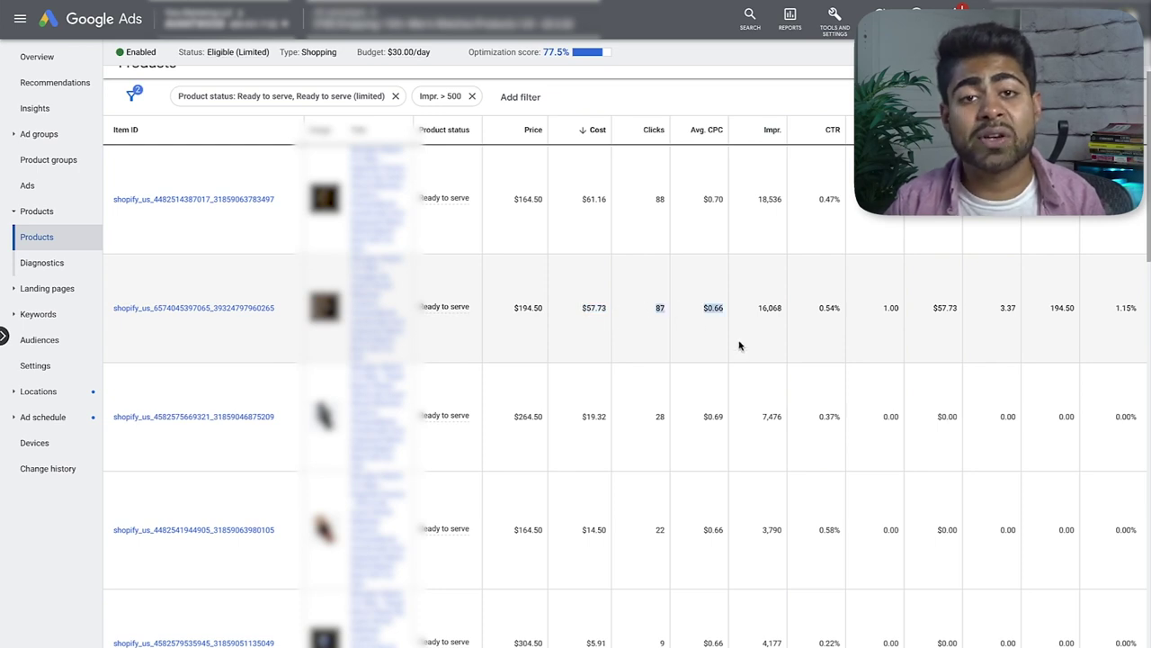
left_click(715, 333)
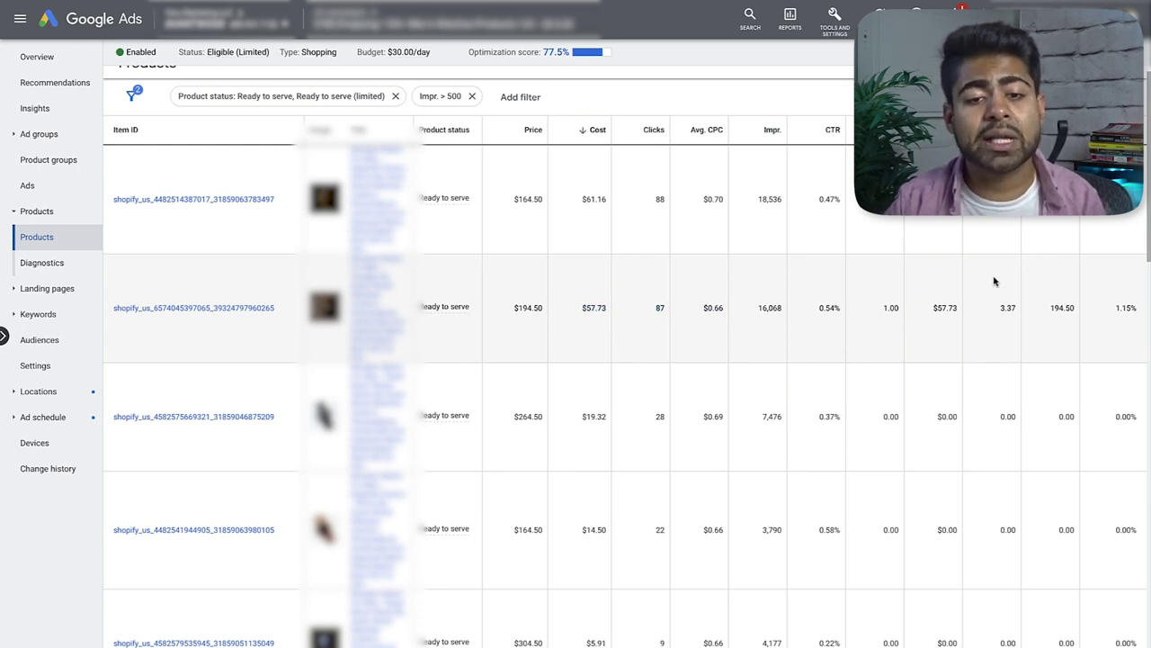
- Check the second product's conversions and its conversion value relative to cost
left_click_drag(907, 313, 852, 308)
left_click(925, 329)
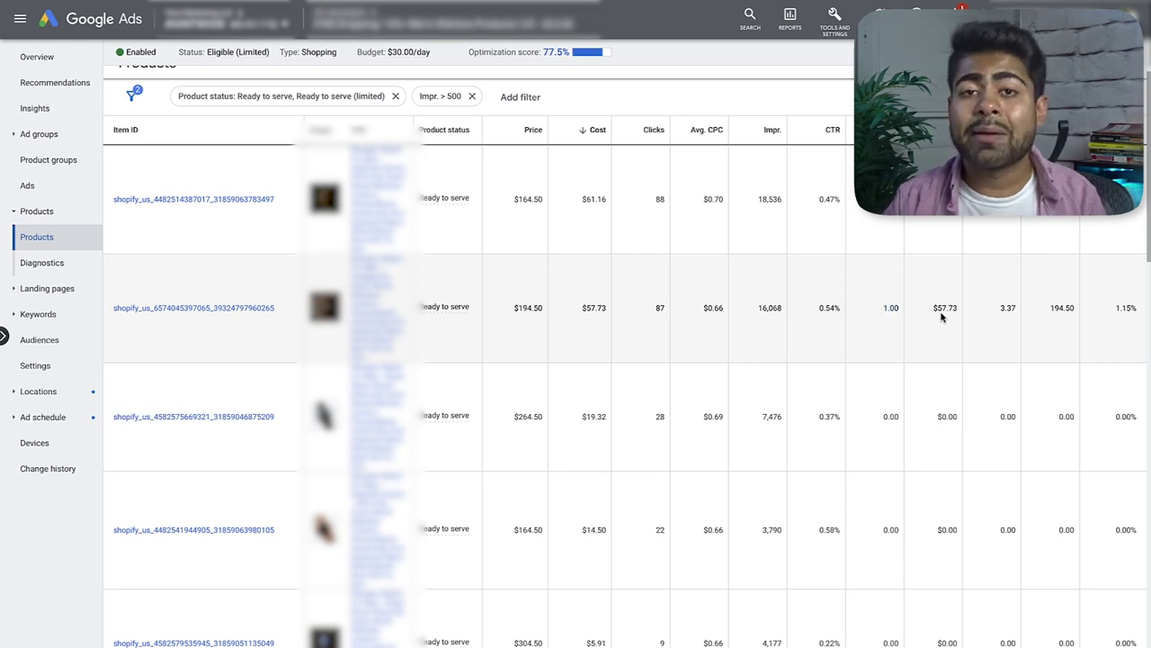
left_click_drag(997, 308, 1027, 309)
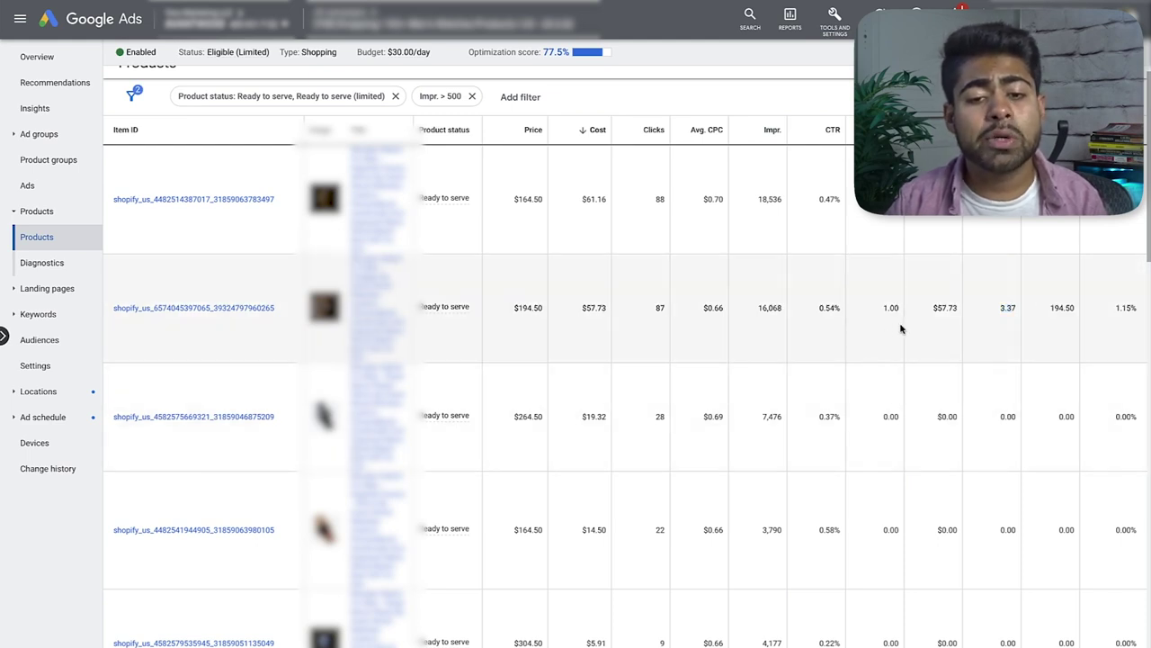
left_click(1005, 306)
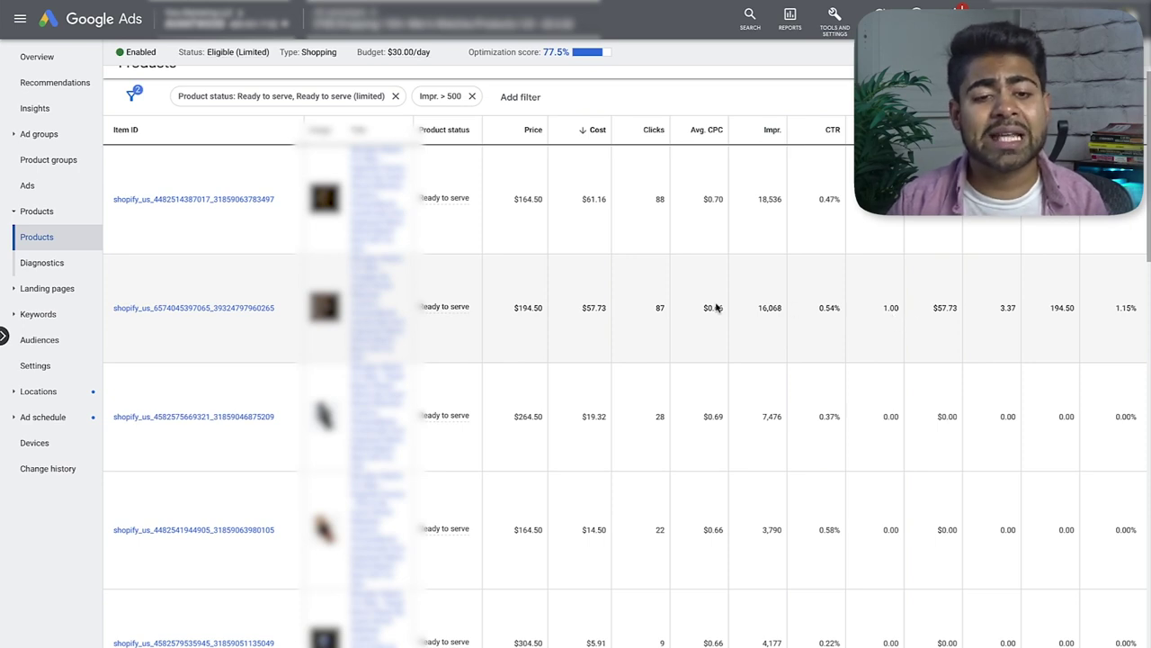
- Compare the second product's number of clicks with its ad cost
left_click_drag(667, 308, 642, 310)
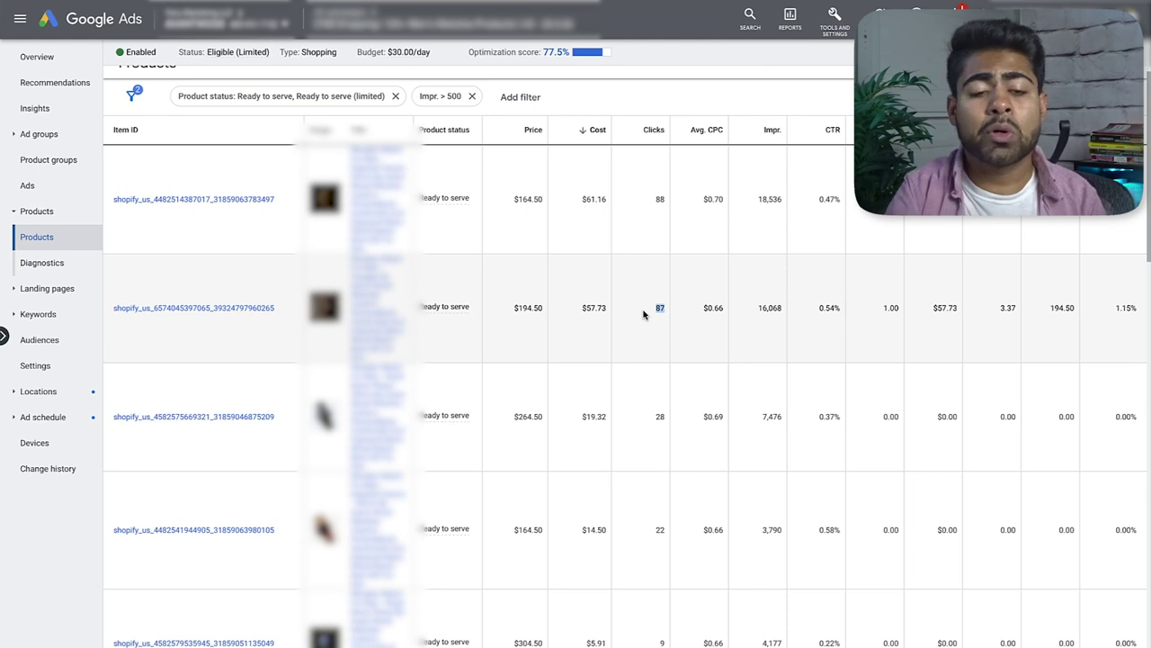
left_click(621, 319)
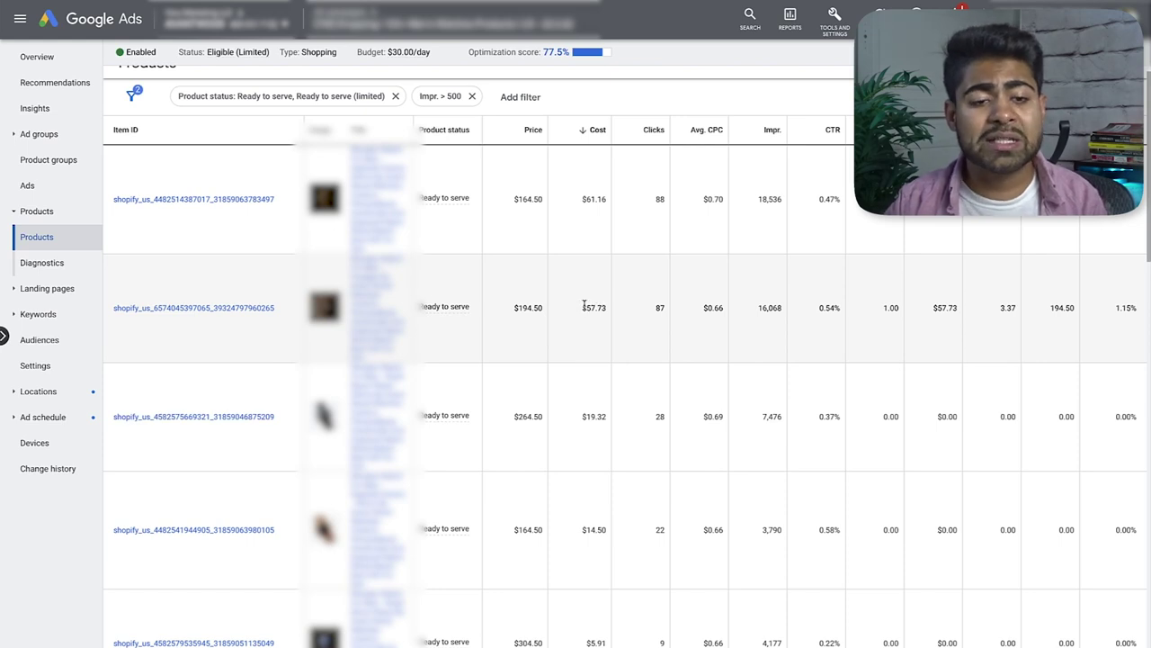
left_click_drag(574, 311, 605, 308)
left_click(637, 324)
left_click(603, 309)
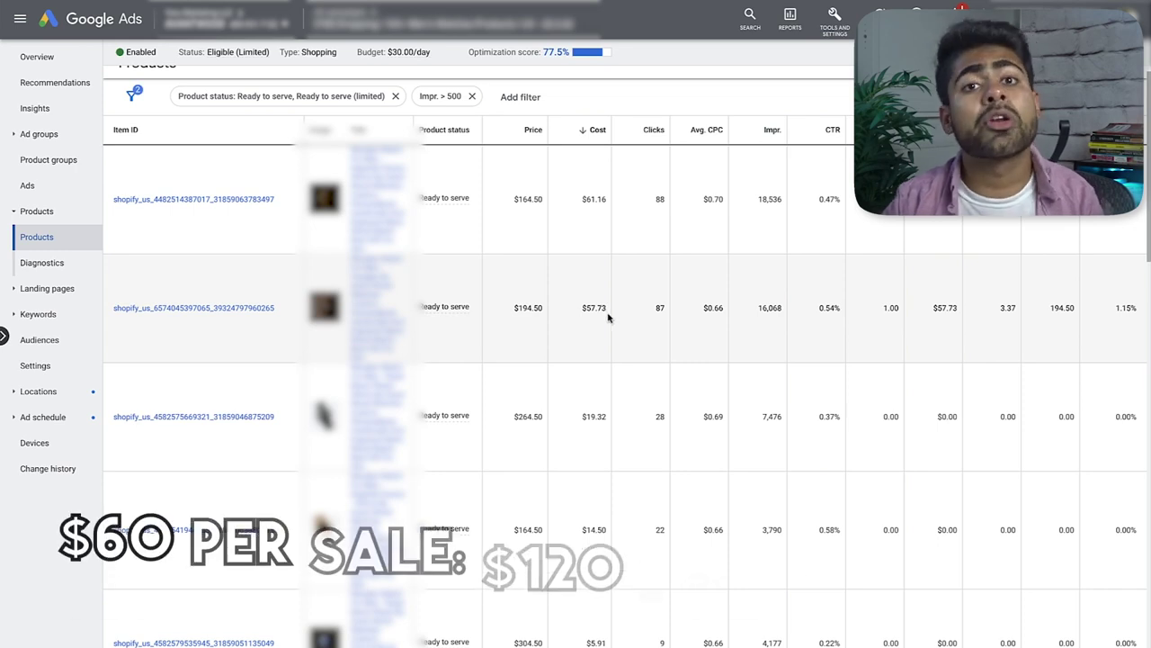
left_click_drag(581, 311, 604, 310)
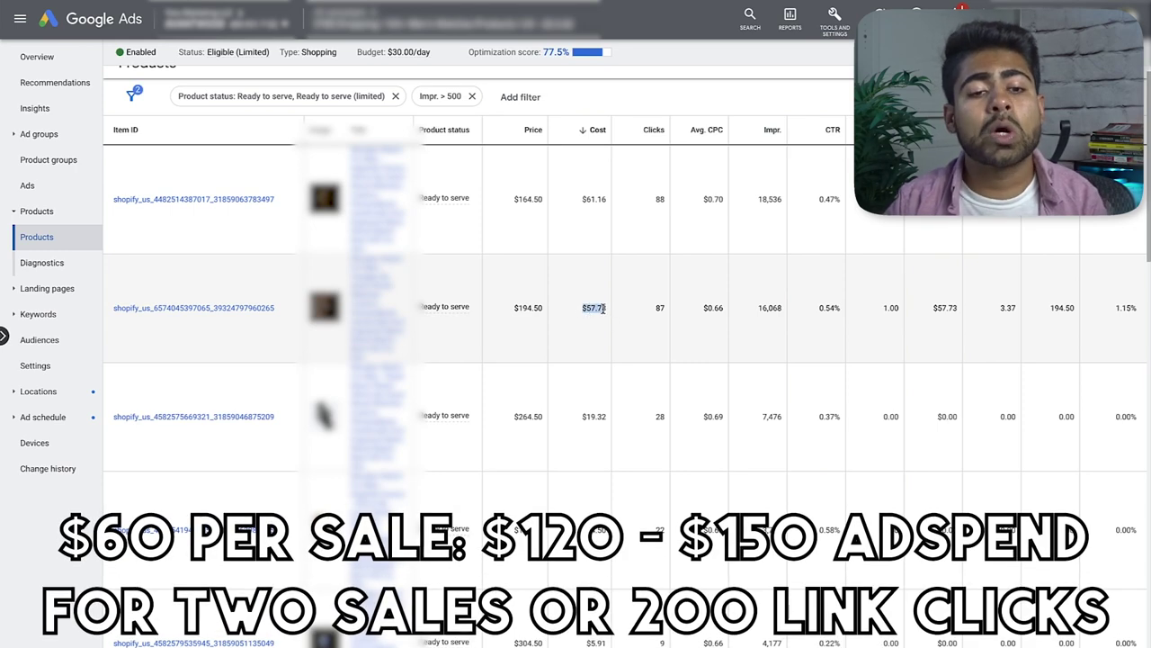
left_click(647, 313)
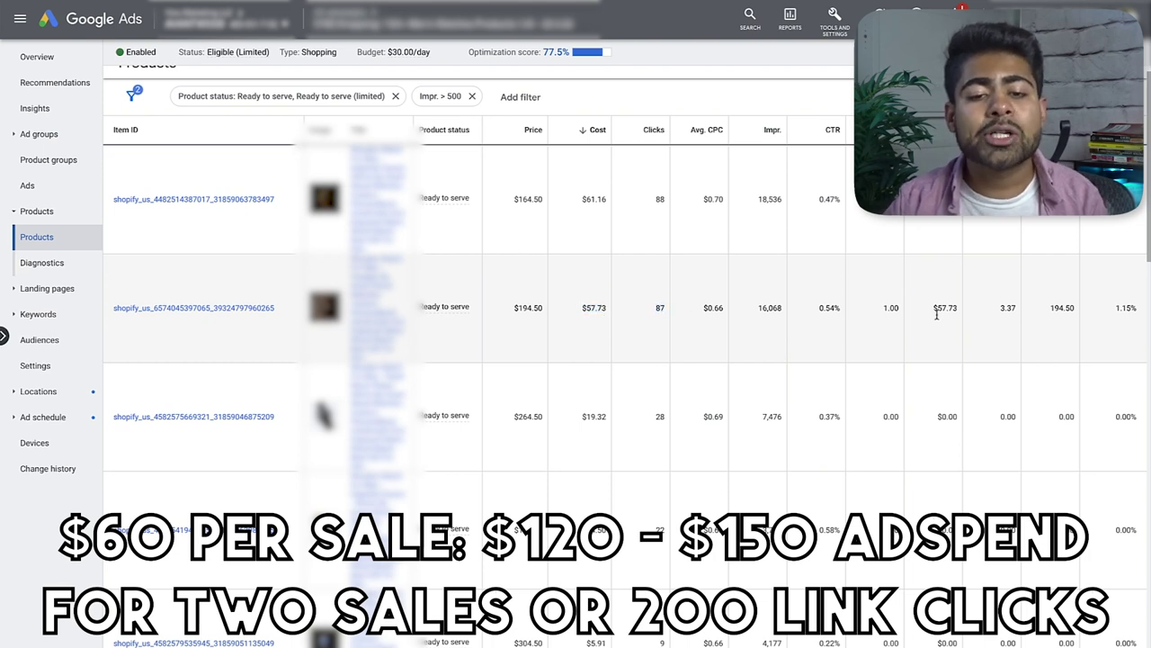
- Relate the second product's conversions to its clicks, average CPC and cost
left_click_drag(908, 309, 836, 307)
left_click(836, 308)
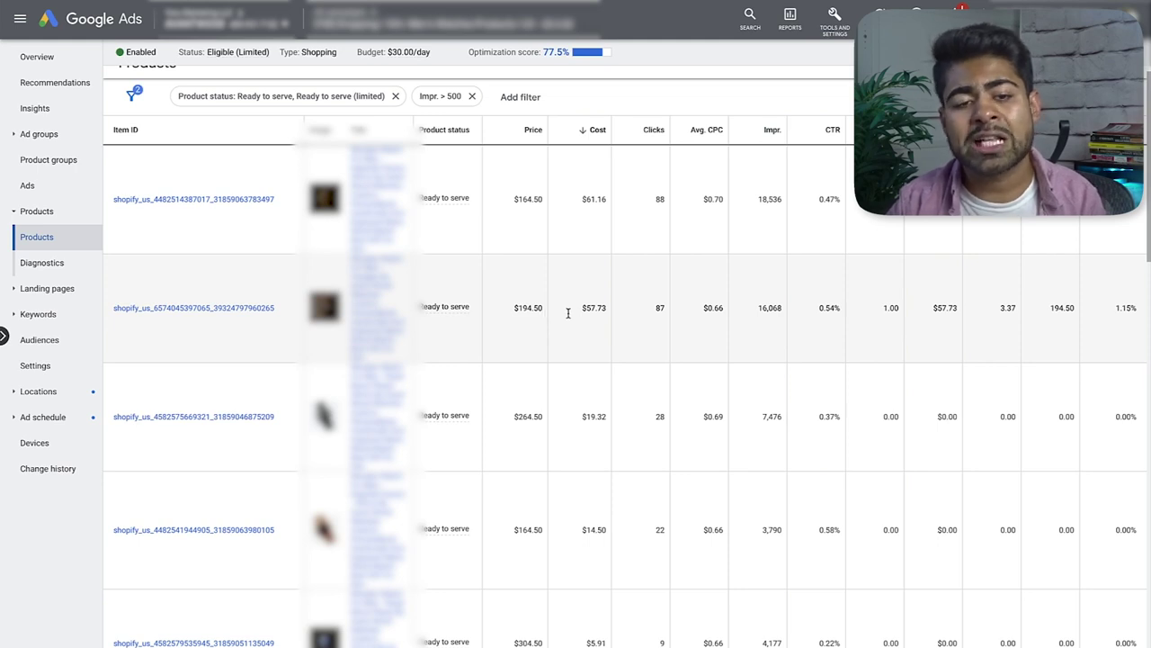
double_click(660, 308)
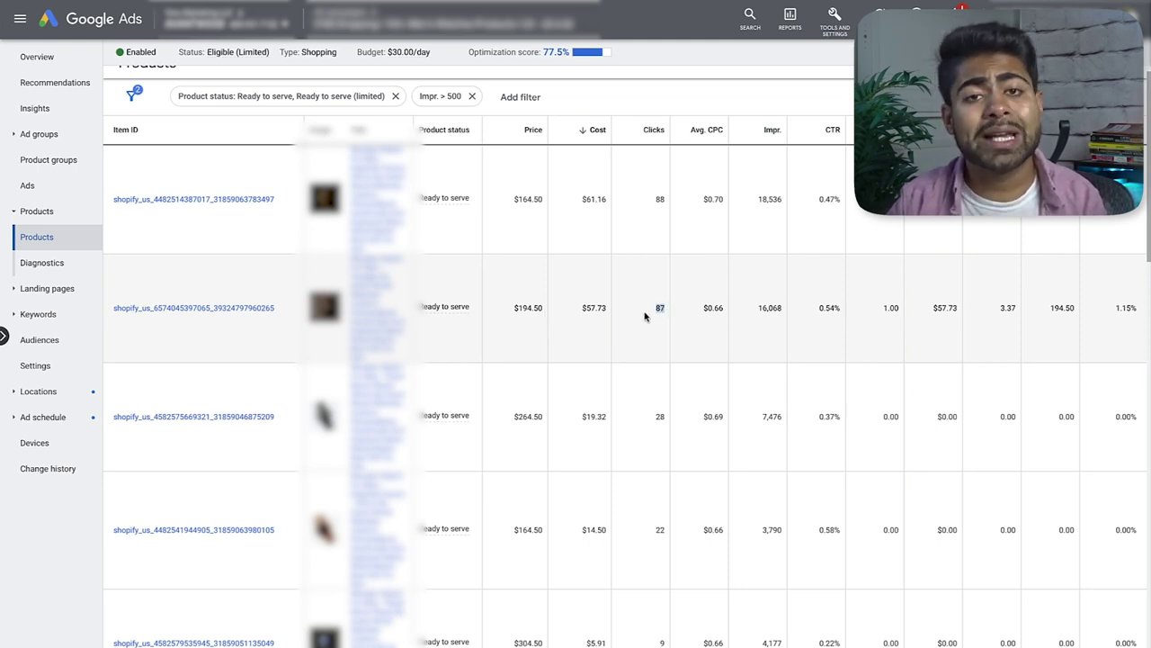
left_click_drag(758, 307, 567, 311)
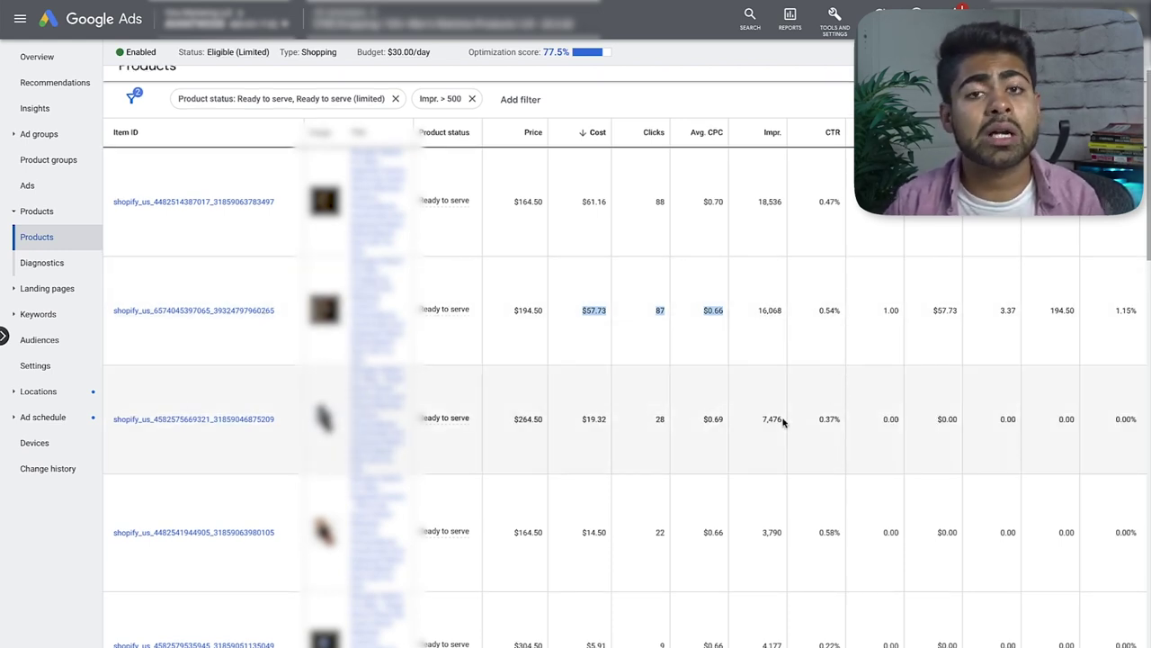
scroll(918, 474, "down", 2)
scroll(886, 473, "up", 2)
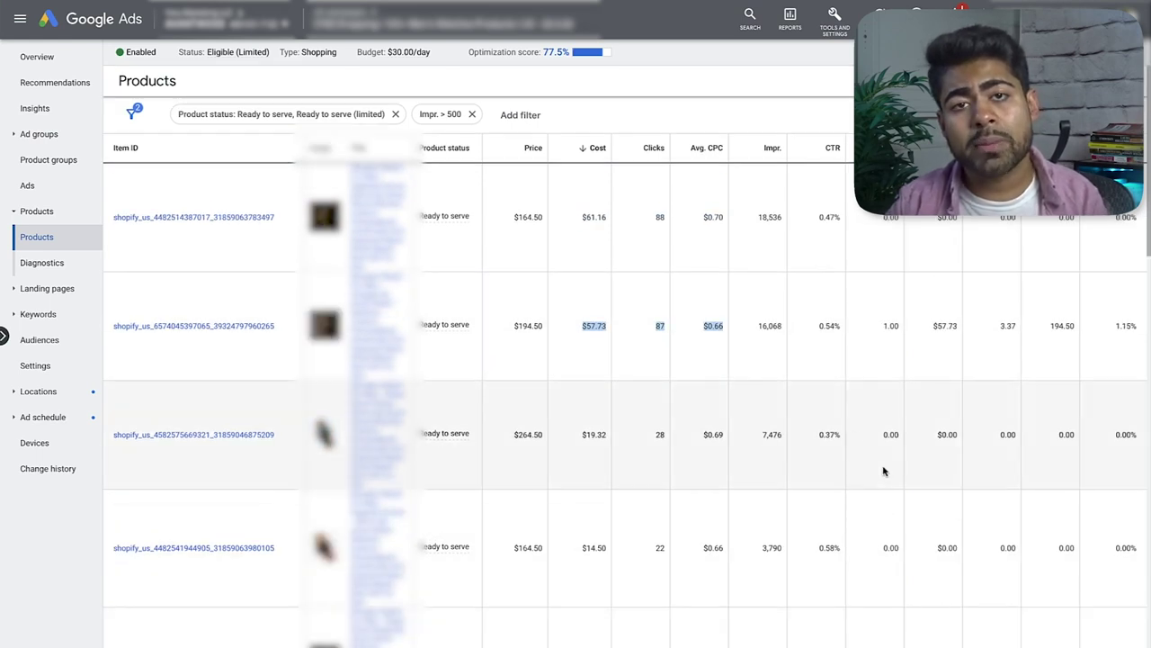
- Return to the highest-cost product and recheck its cost and clicks against the second product
left_click(590, 229)
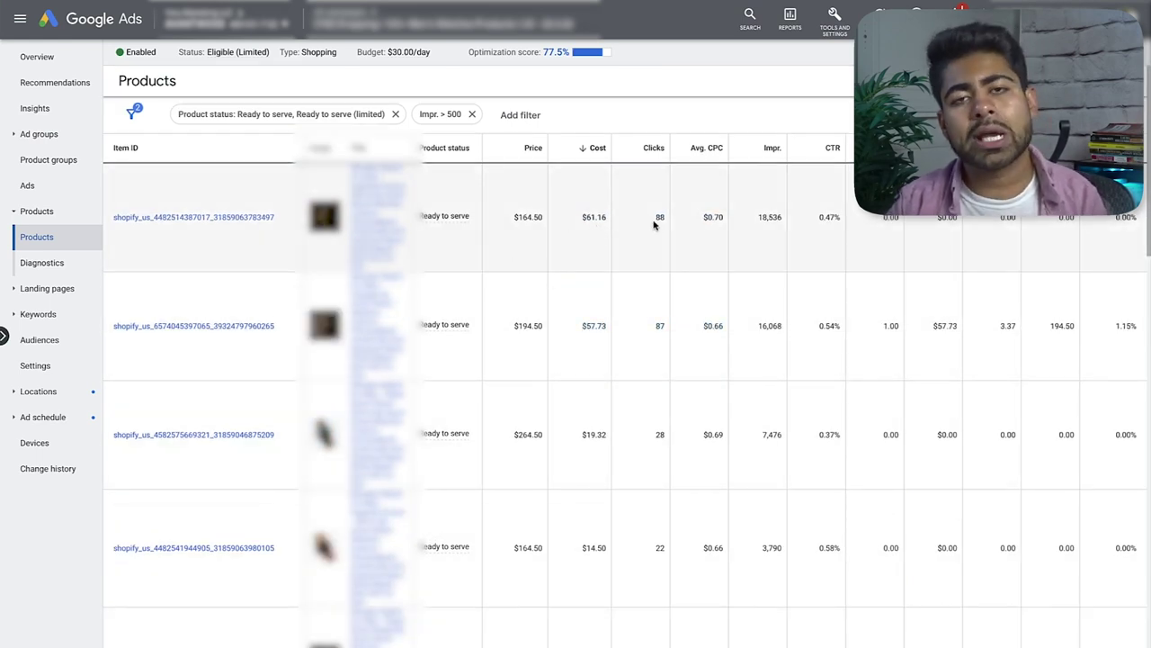
scroll(670, 288, "down", 1)
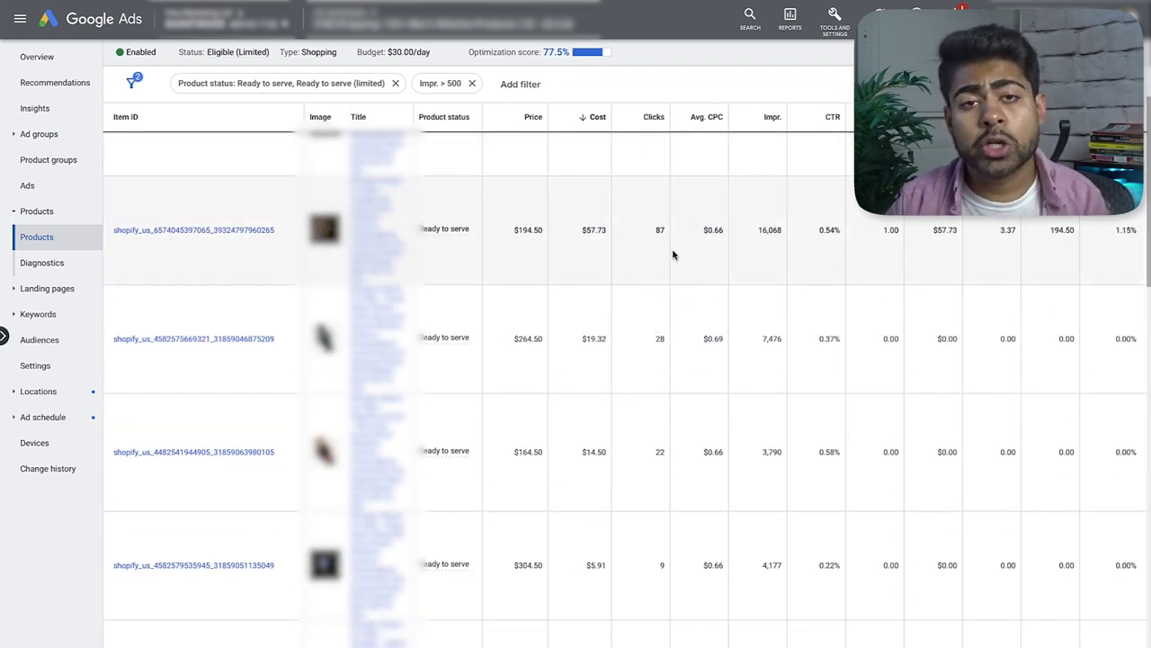
scroll(679, 257, "up", 1)
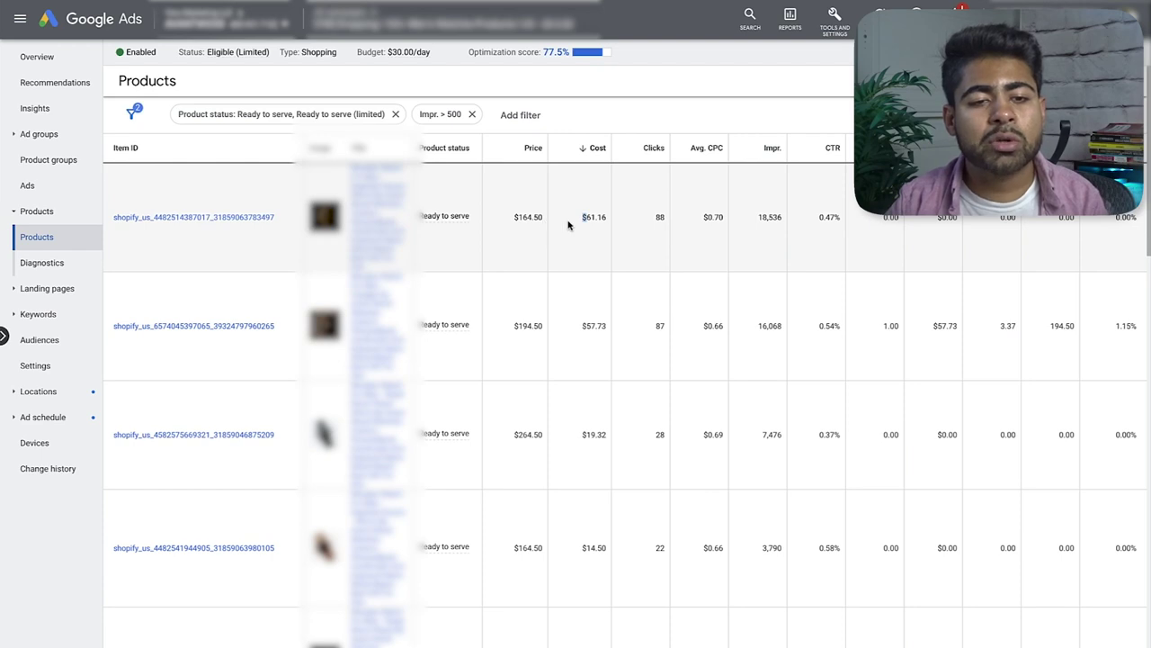
left_click_drag(581, 218, 670, 218)
left_click(657, 216)
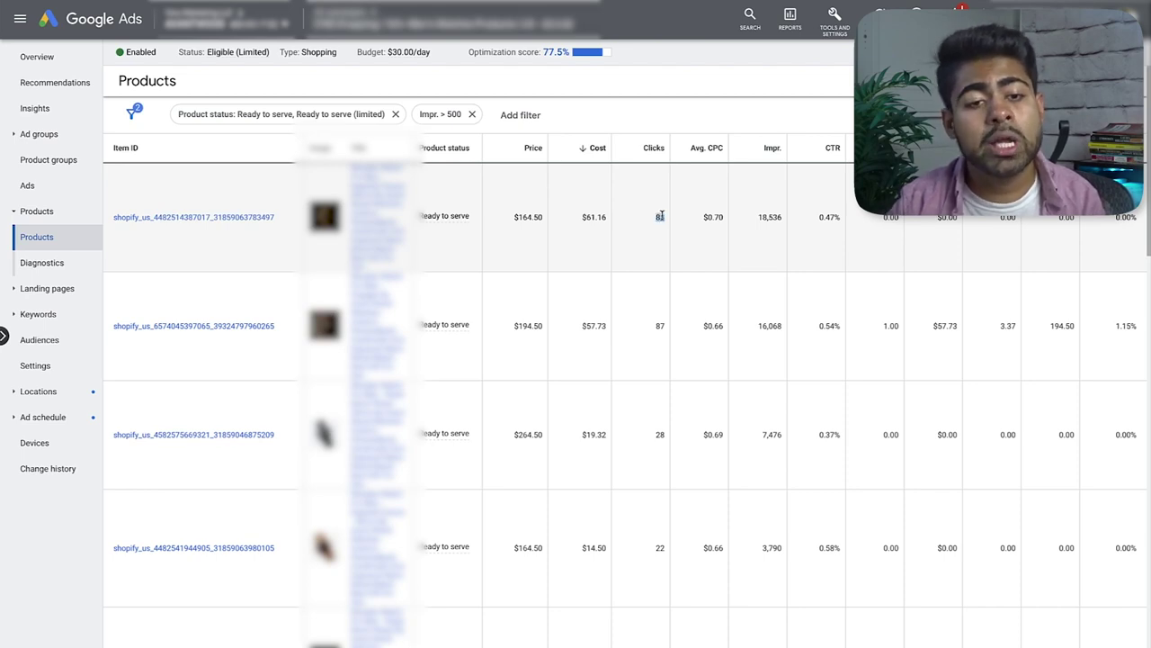
left_click_drag(657, 221, 683, 227)
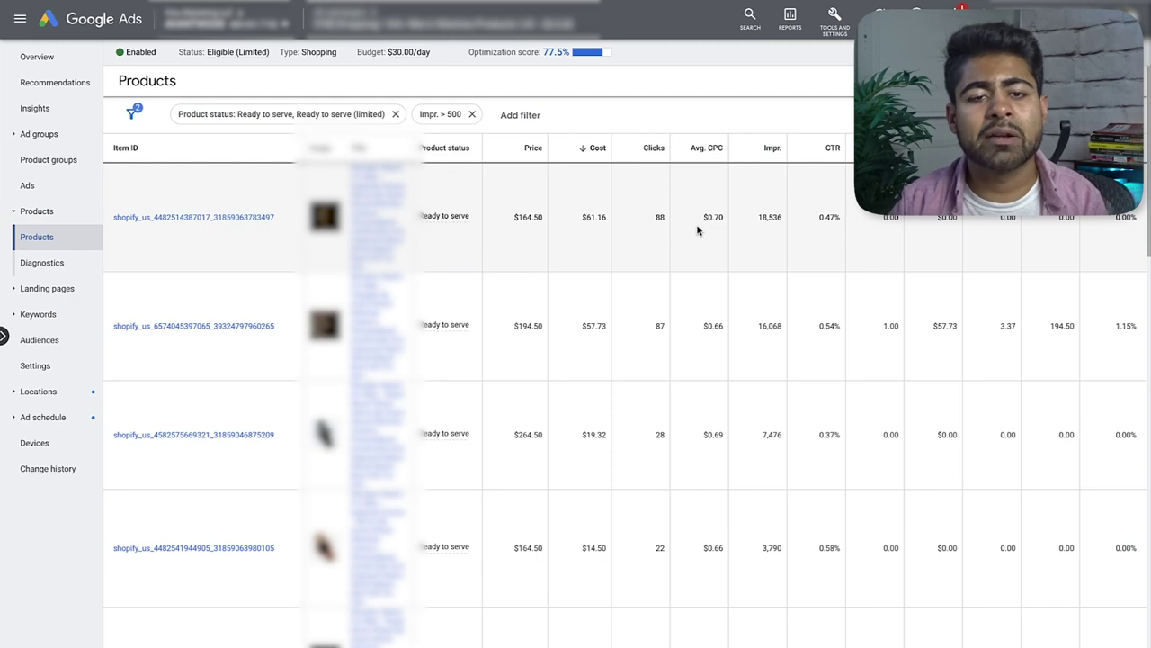
- Examine cost and clicks across the remaining products in the filtered list
scroll(720, 259, "down", 1)
scroll(707, 261, "up", 1)
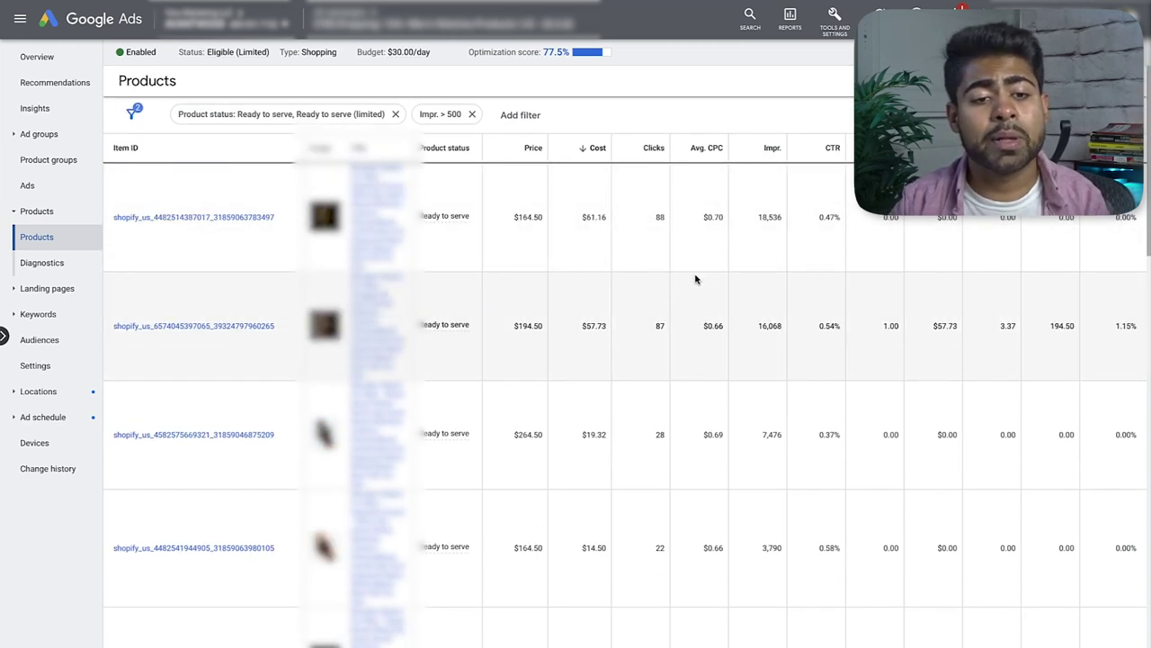
left_click_drag(569, 218, 641, 531)
scroll(621, 252, "down", 1)
left_click(630, 490)
scroll(594, 378, "down", 1)
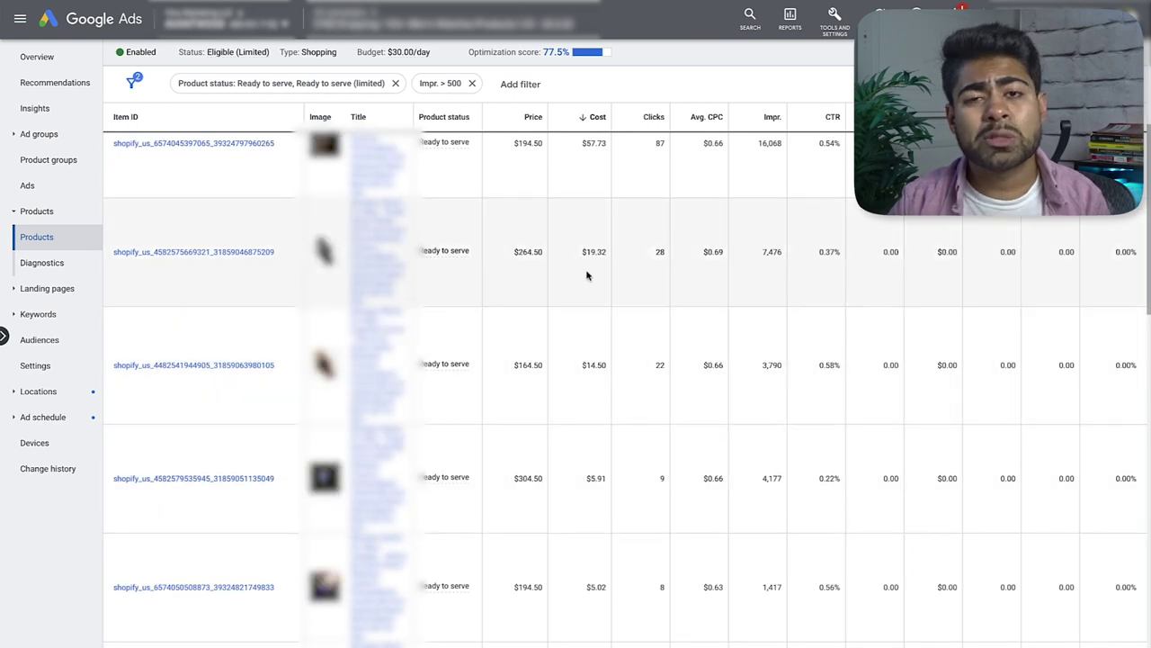
scroll(594, 292, "down", 1)
scroll(609, 316, "up", 1)
scroll(598, 346, "down", 2)
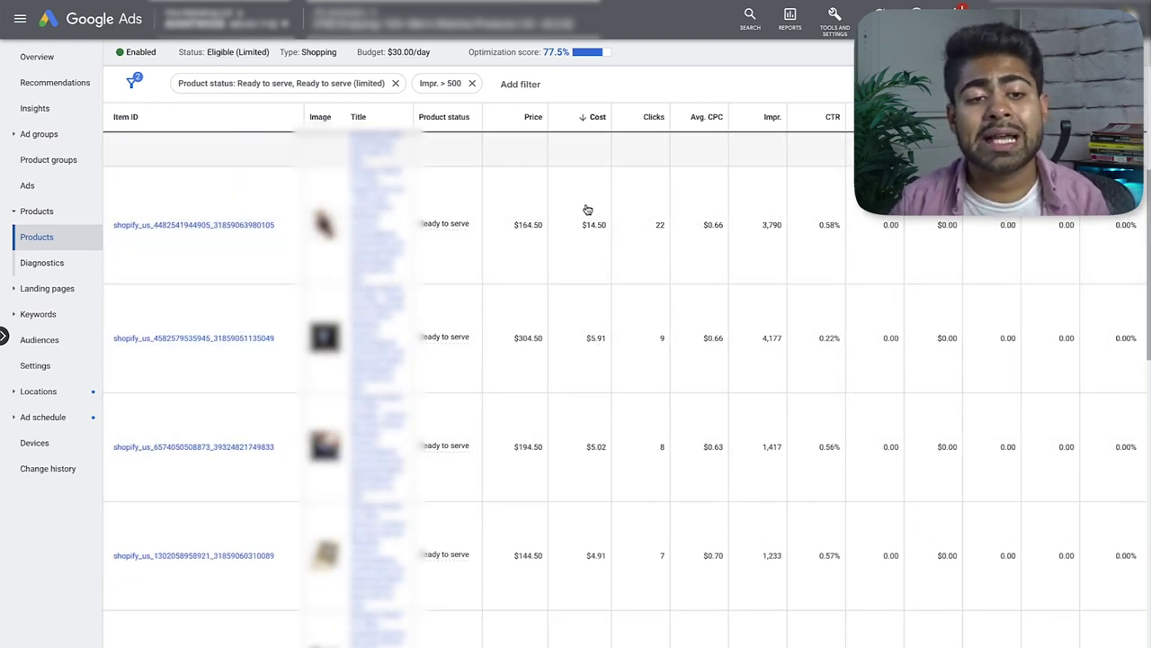
scroll(552, 308, "up", 4)
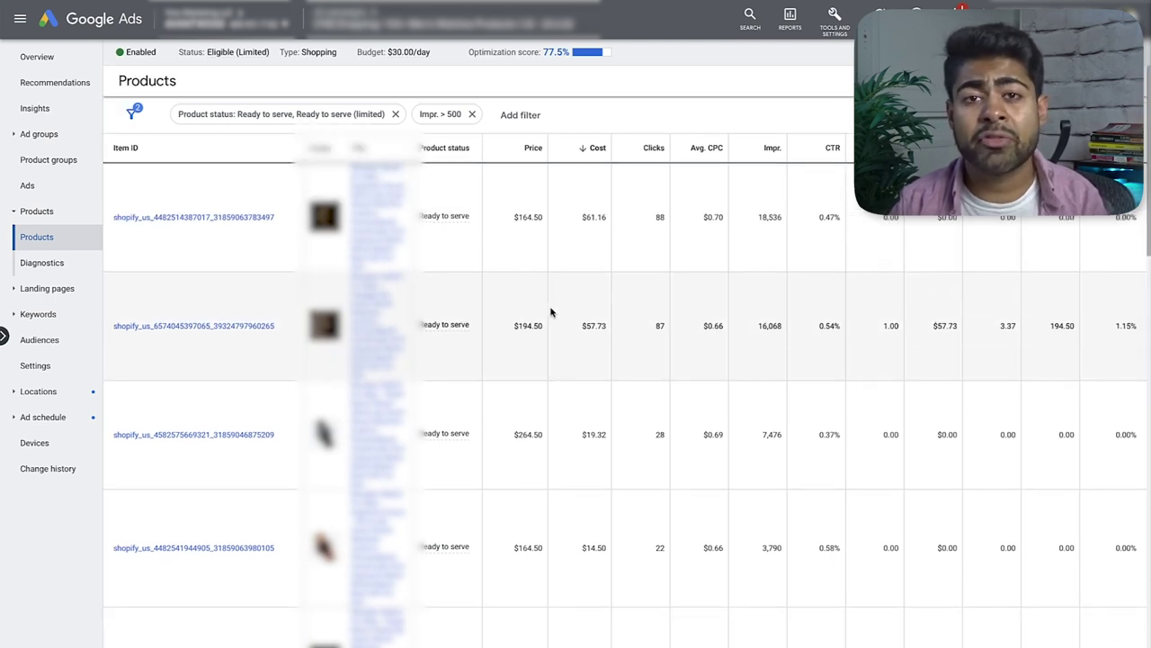
scroll(552, 312, "down", 2)
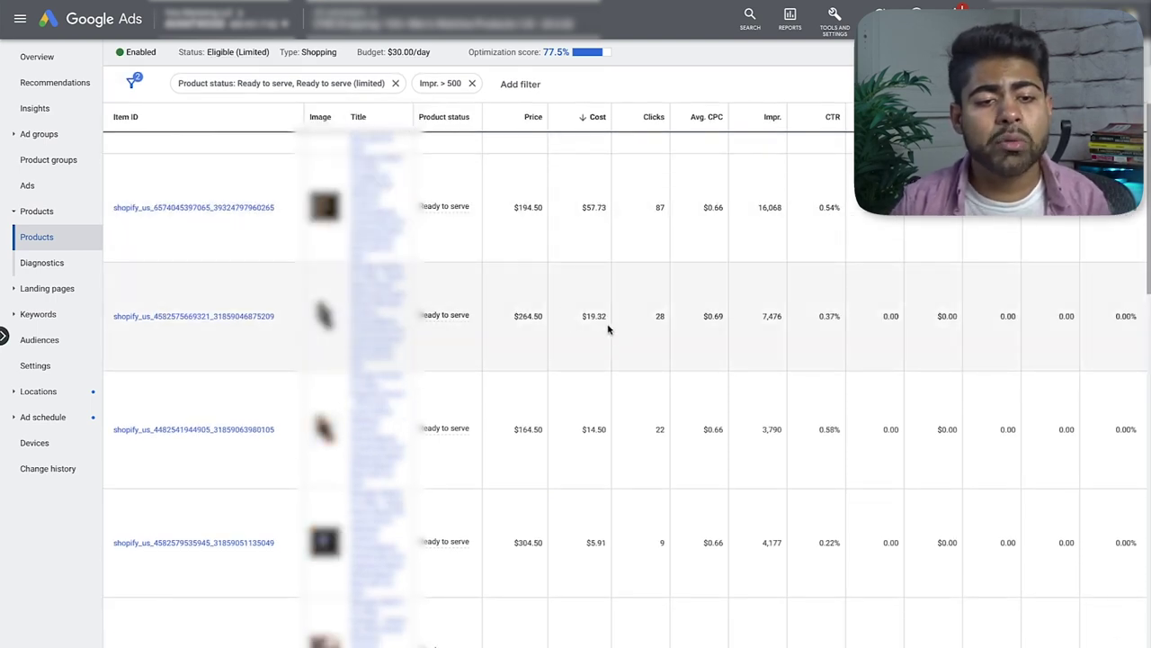
- Examine the cost and clicks of the third product, priced at $264.50
left_click_drag(572, 316, 704, 318)
left_click(617, 341)
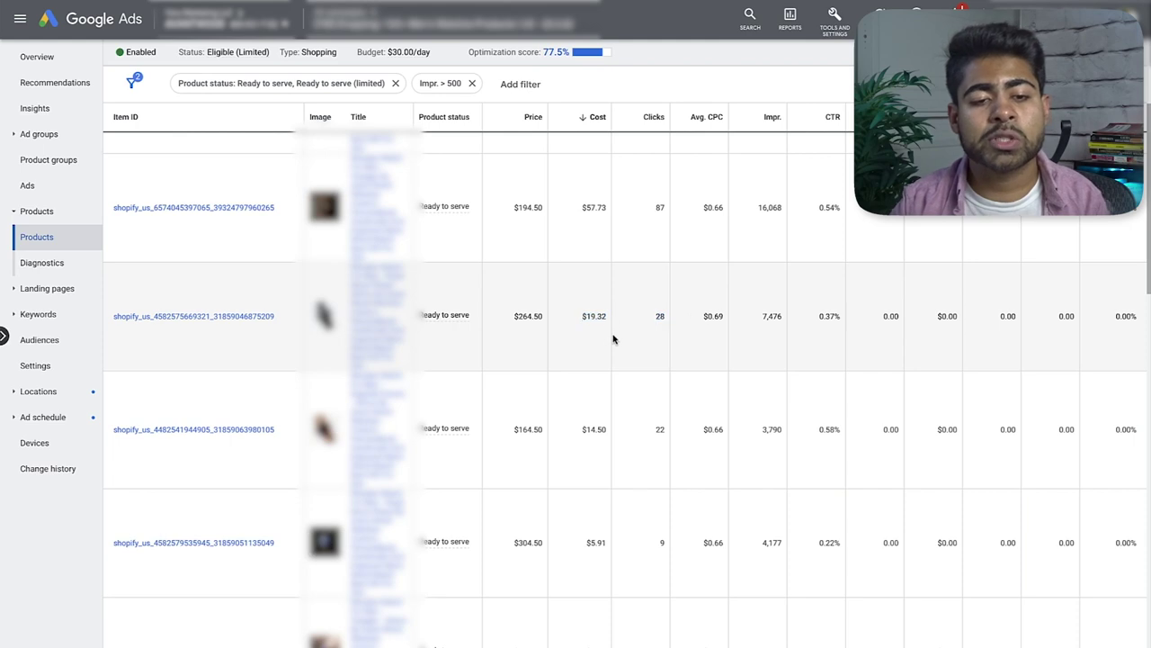
triple_click(596, 320)
left_click(653, 321)
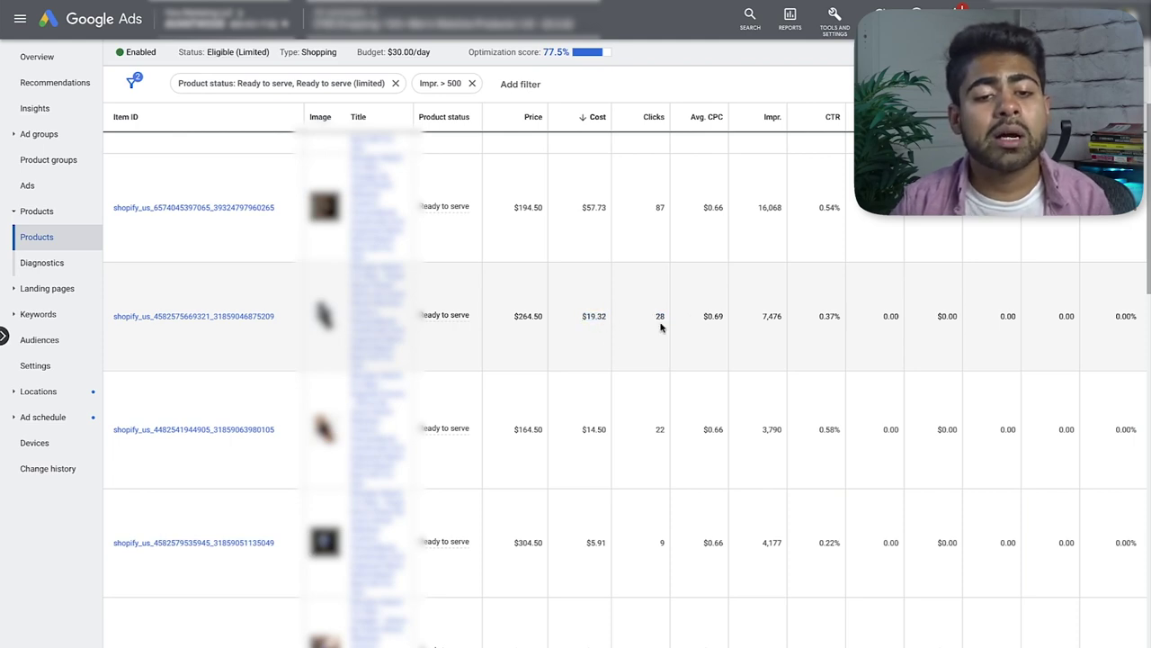
scroll(656, 314, "up", 1)
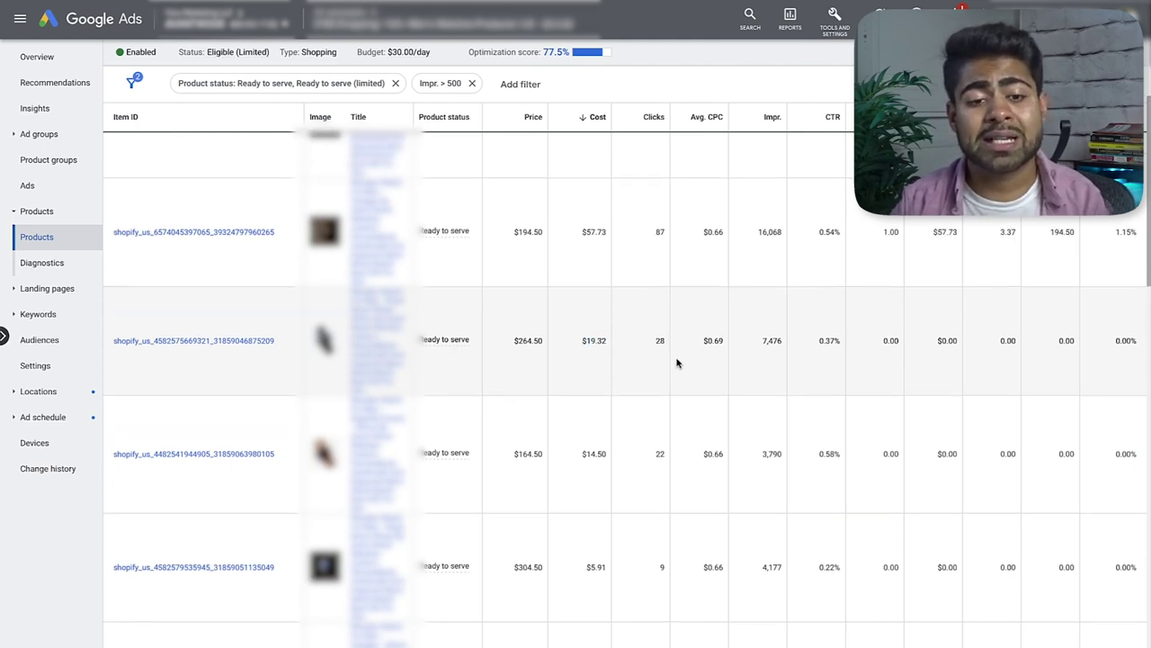
left_click_drag(574, 350, 670, 344)
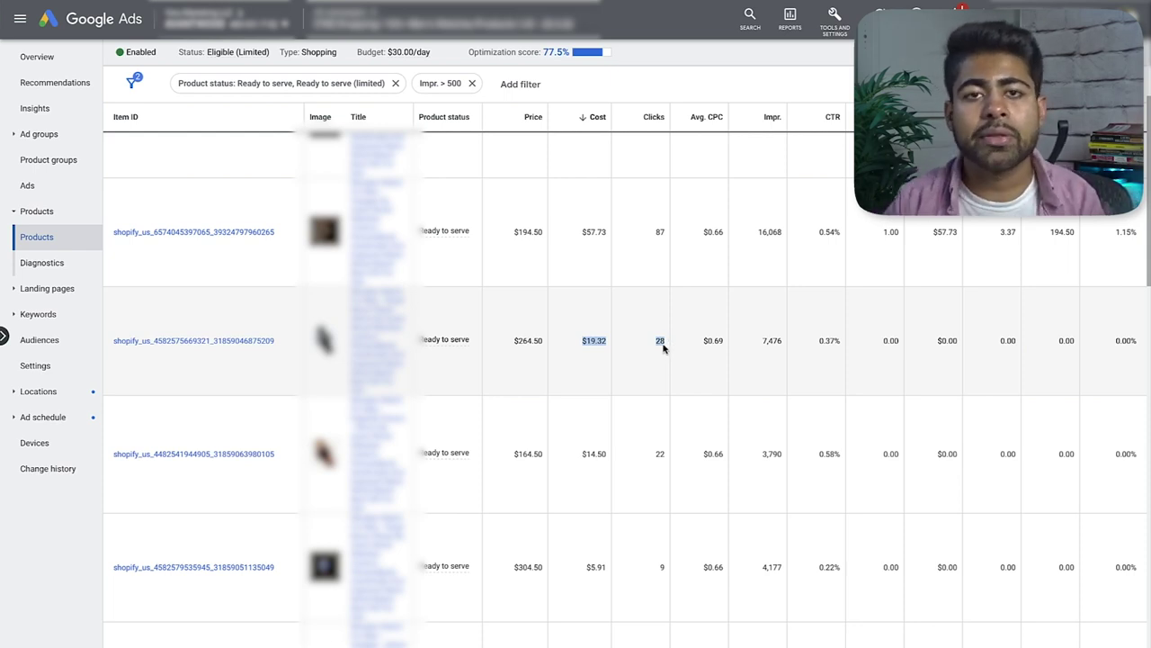
scroll(662, 351, "up", 1)
left_click(721, 371)
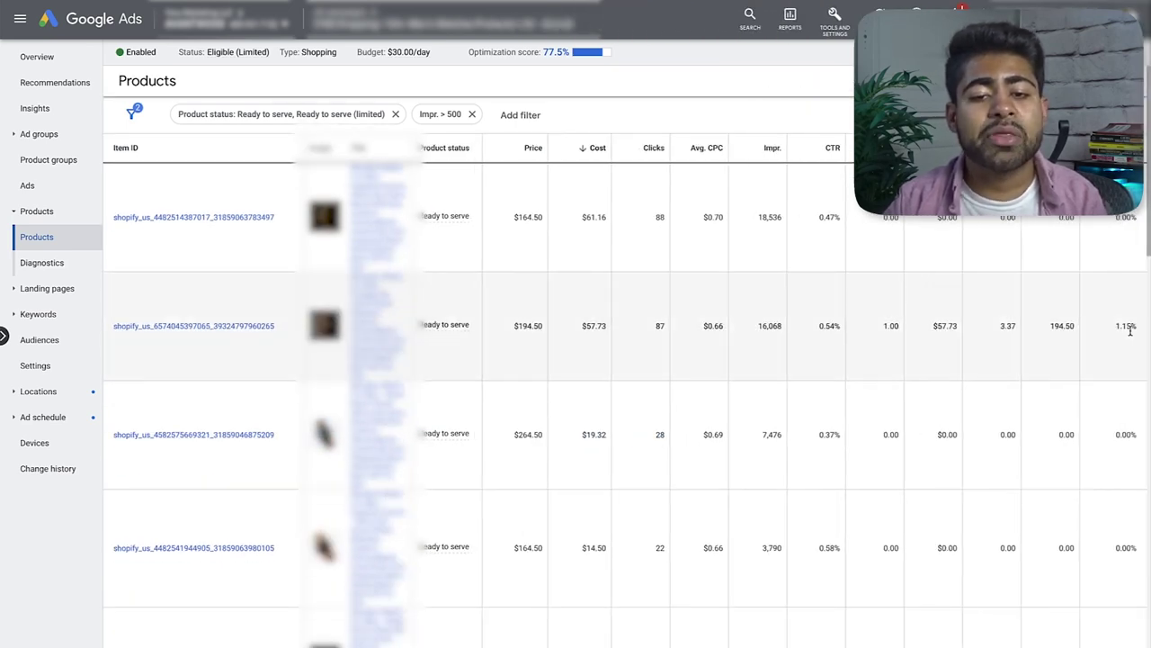
left_click_drag(1131, 330, 269, 180)
left_click(543, 257)
triple_click(764, 301)
left_click(763, 300)
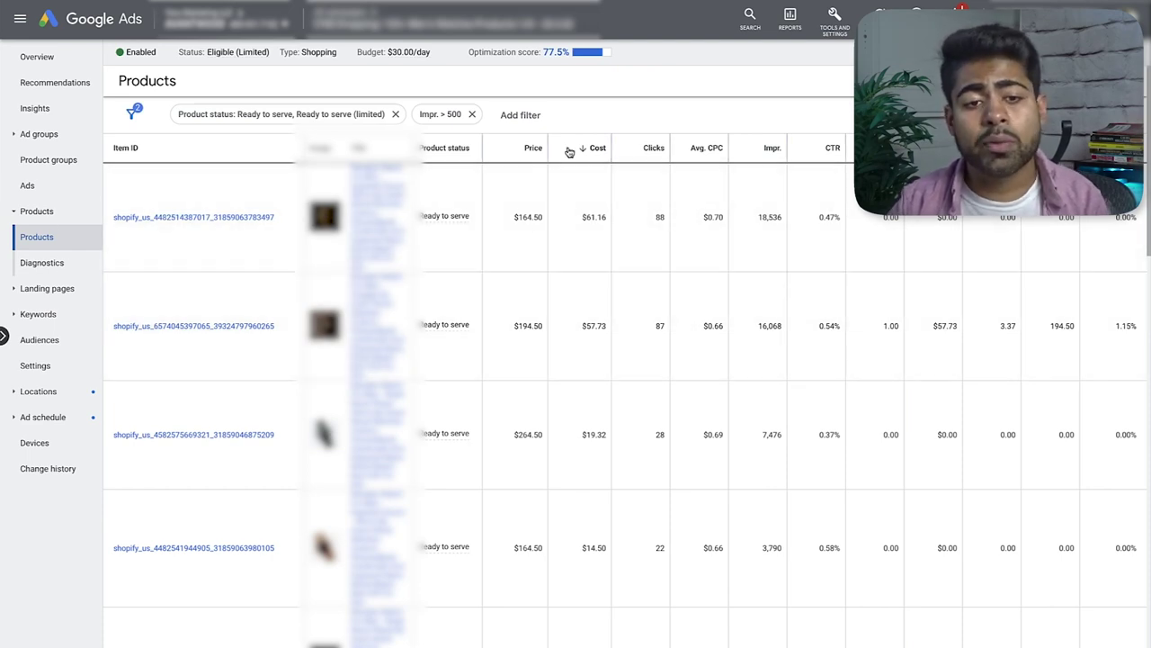
- Examine the highest-cost product's cost, clicks and average CPC to judge whether it should be excluded
double_click(593, 219)
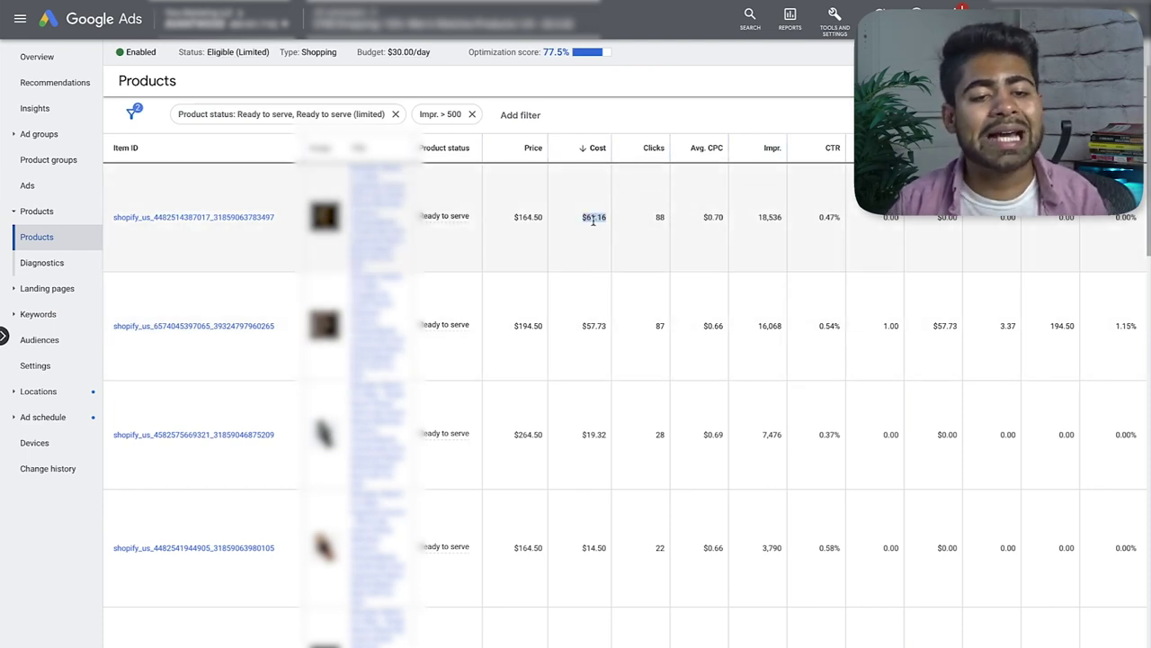
left_click(655, 219)
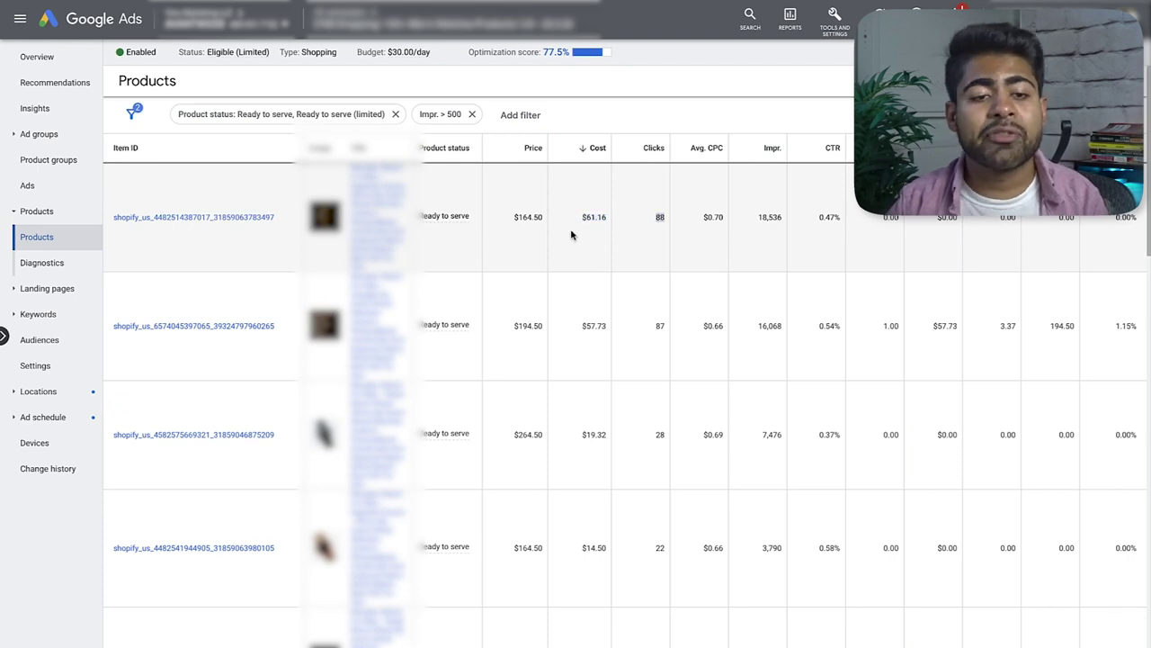
double_click(660, 218)
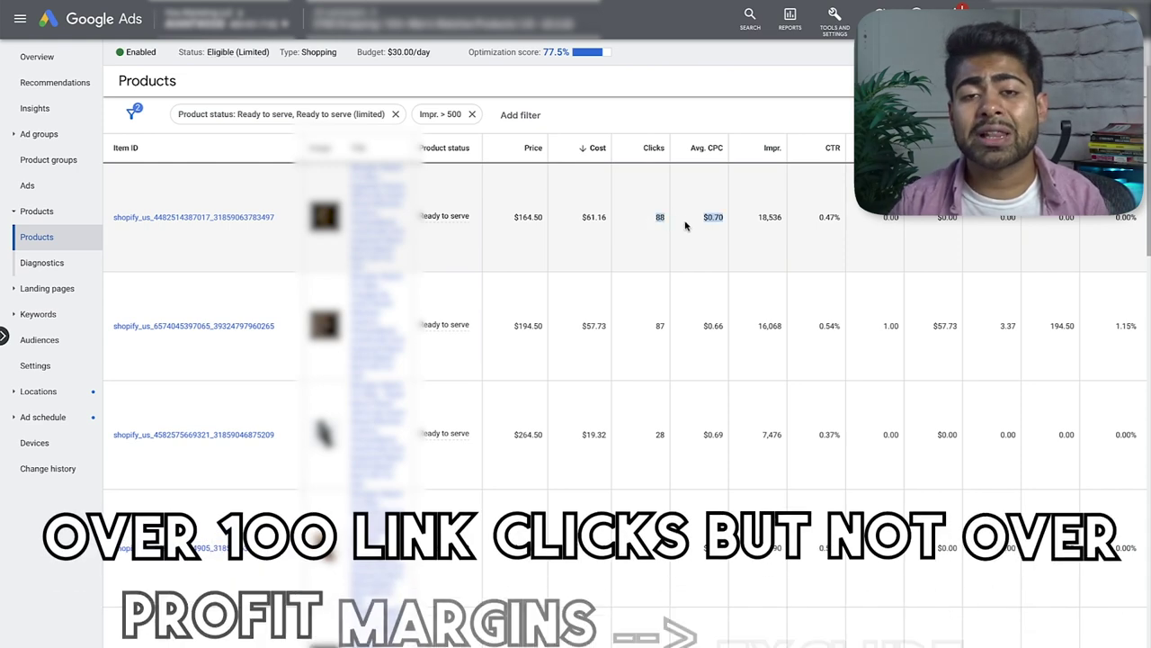
left_click(682, 226)
double_click(601, 219)
left_click_drag(630, 231, 796, 257)
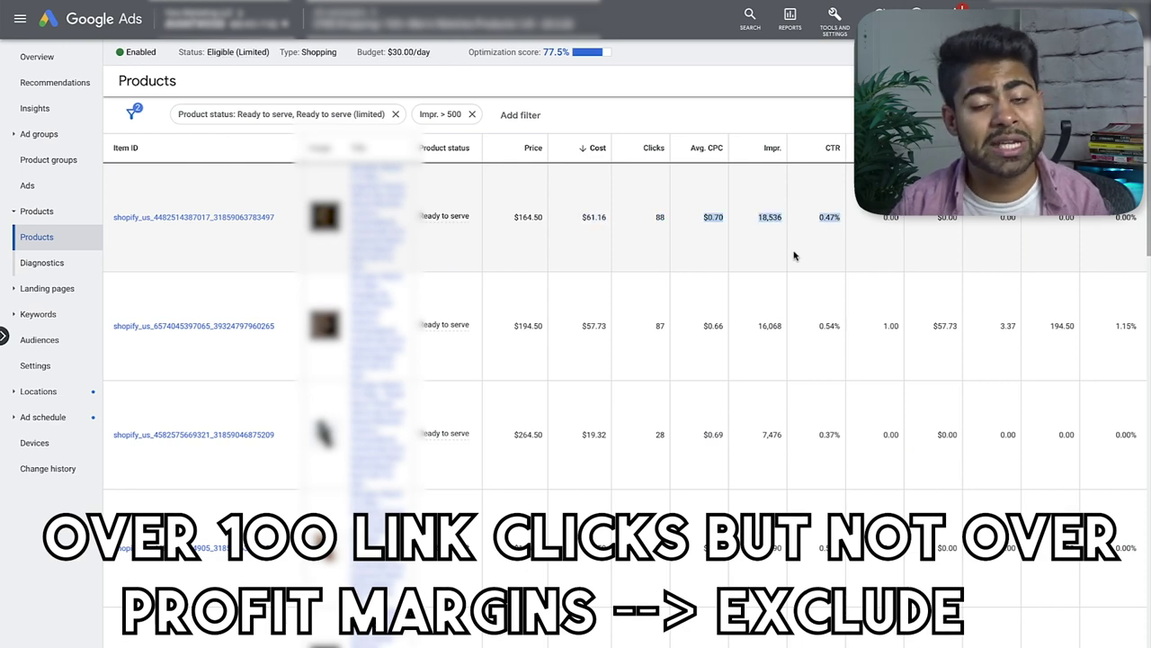
left_click(774, 248)
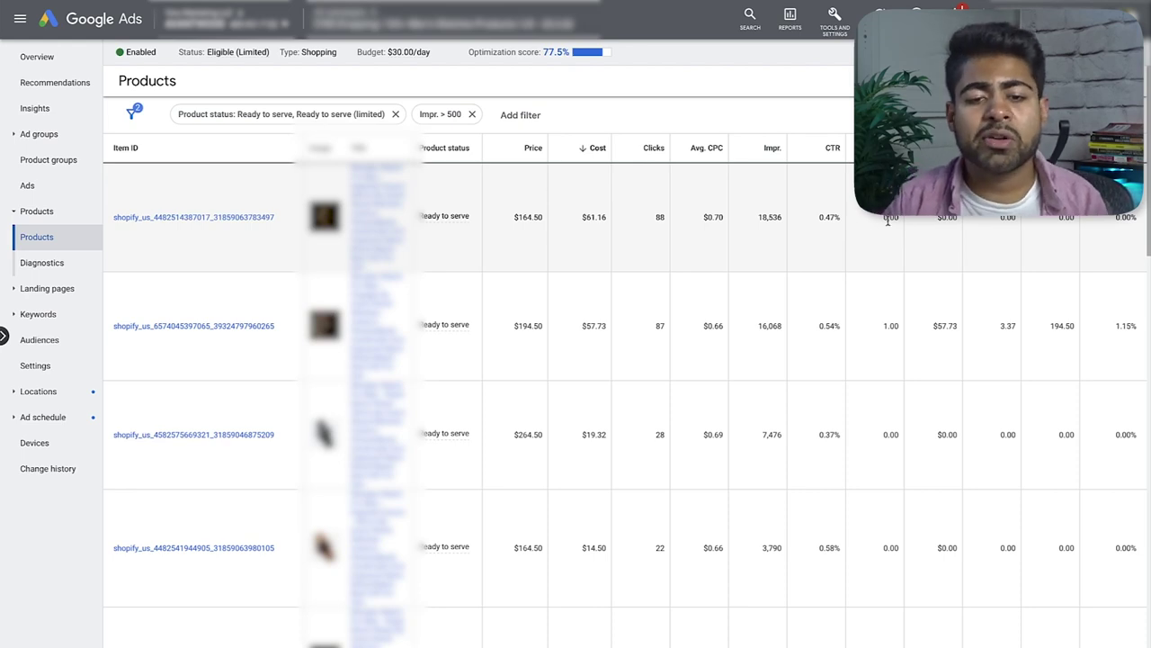
- Relate the second product's conversion value per cost to its clicks, cost and conversions
double_click(1008, 326)
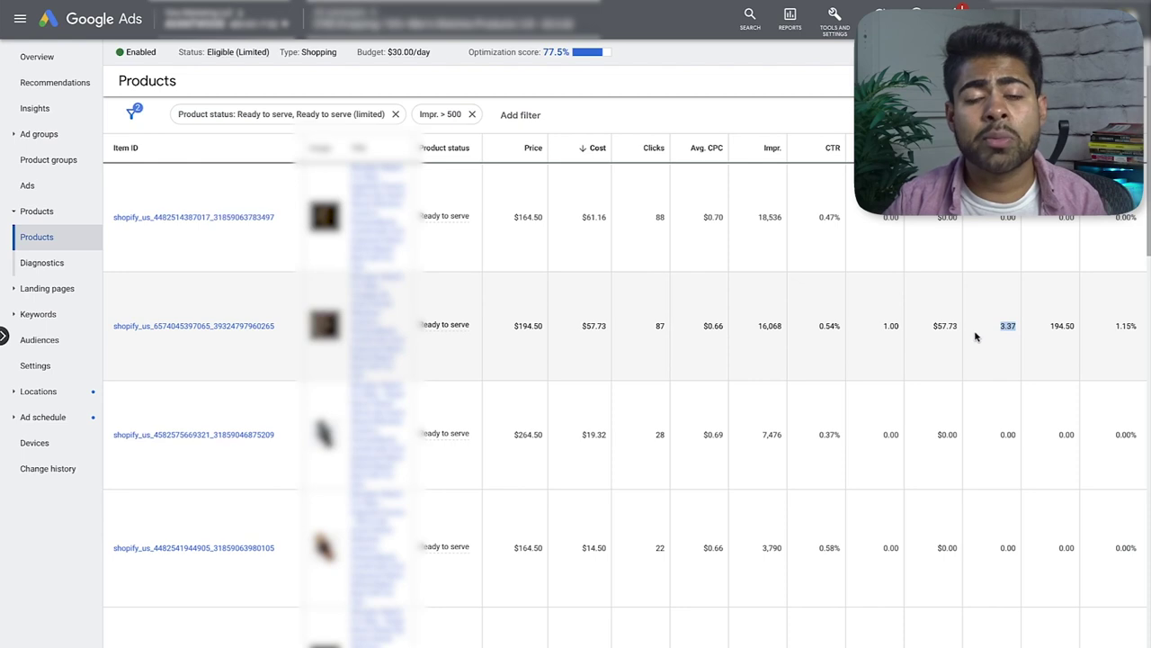
left_click(983, 334)
left_click_drag(1013, 336, 887, 317)
left_click(887, 318)
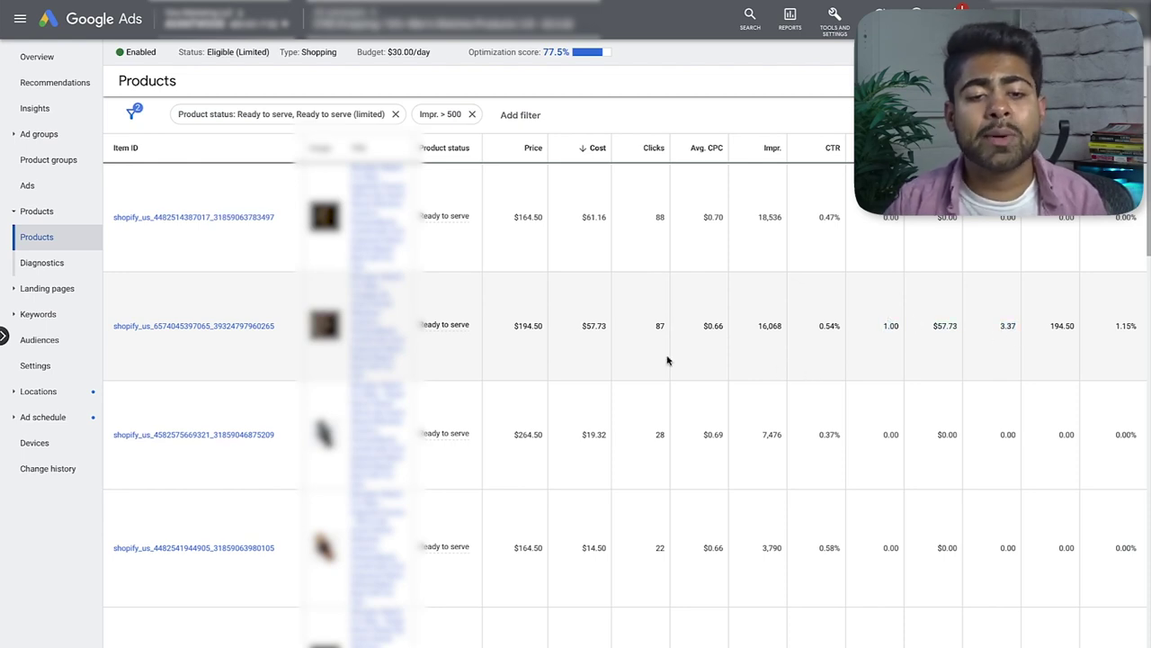
double_click(658, 327)
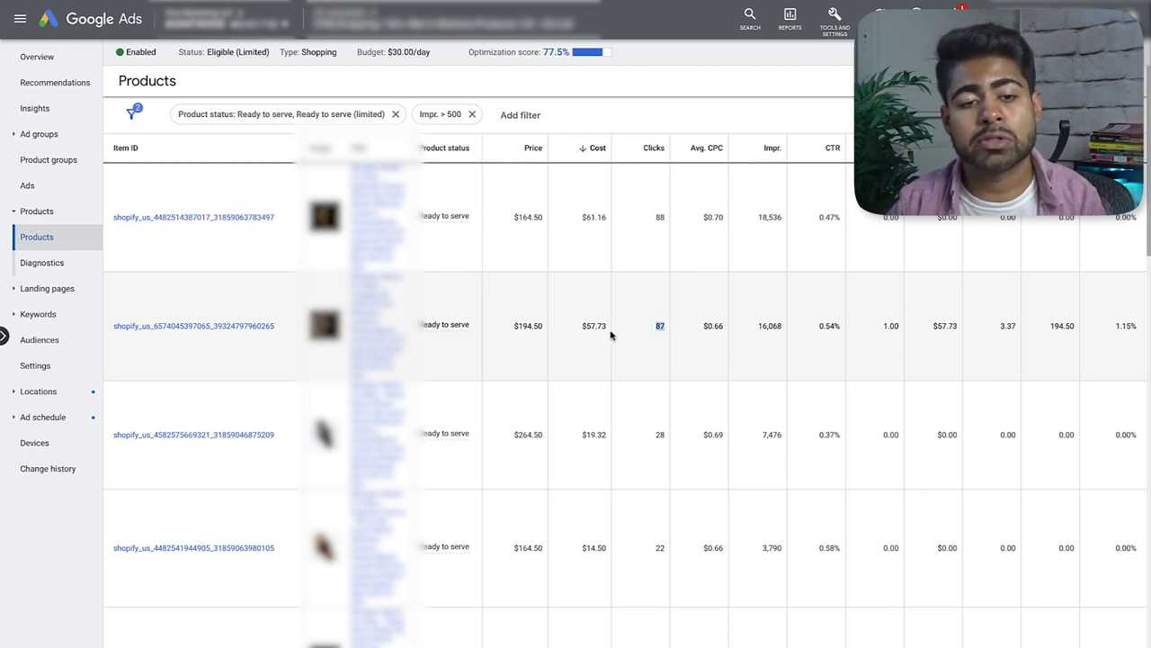
left_click_drag(607, 326, 584, 326)
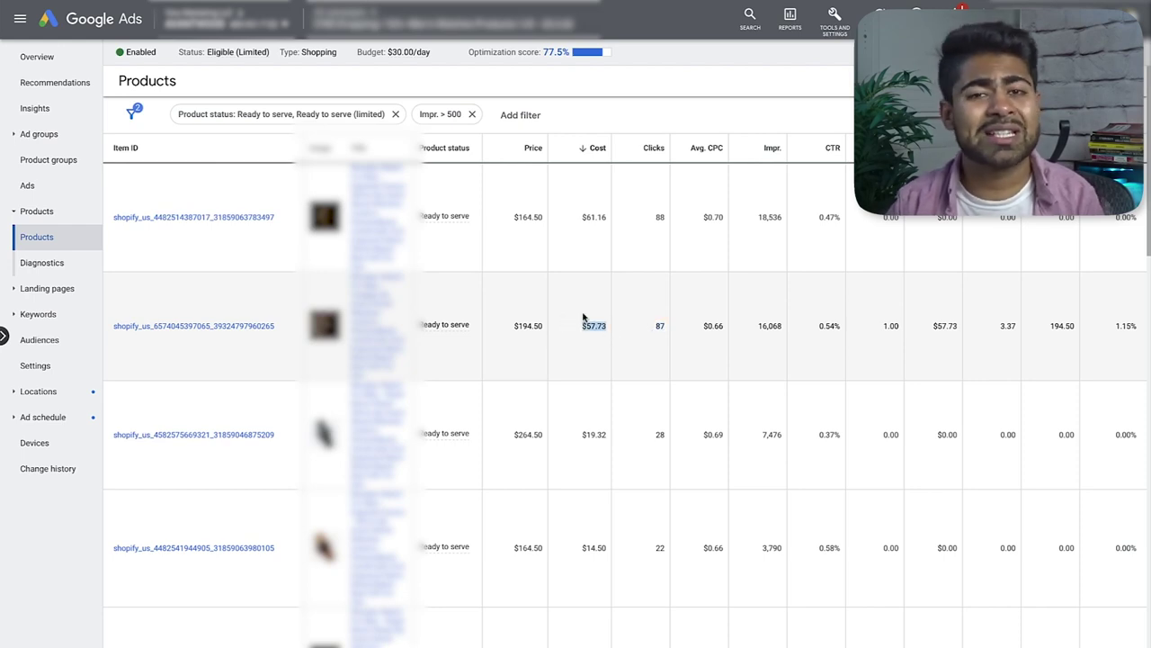
left_click(650, 318)
double_click(654, 310)
left_click(646, 335)
double_click(888, 327)
left_click(930, 315)
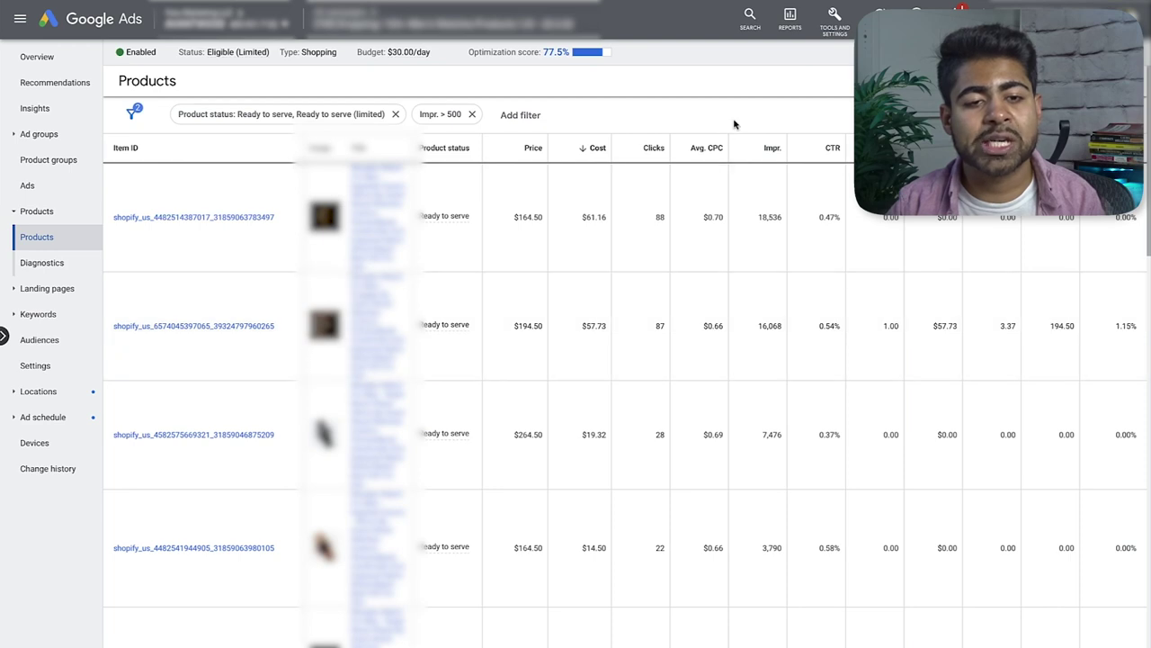
- Sort the filtered products by CTR in ascending order and examine the CTR of the first product
left_click(811, 148)
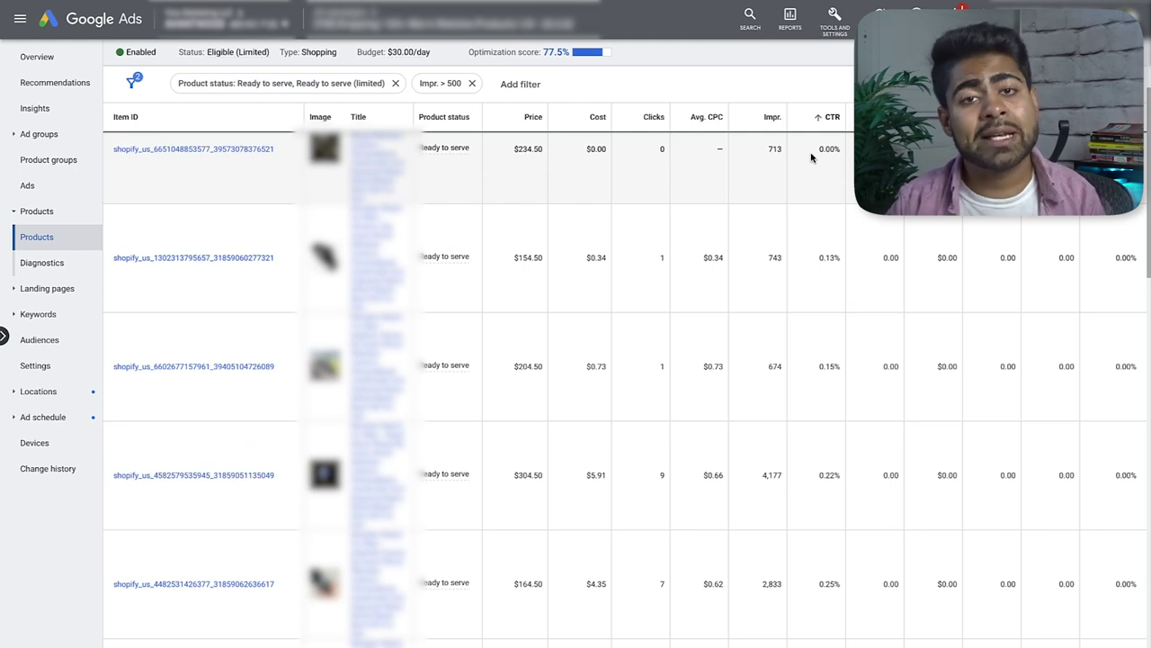
scroll(819, 208, "up", 1)
double_click(833, 218)
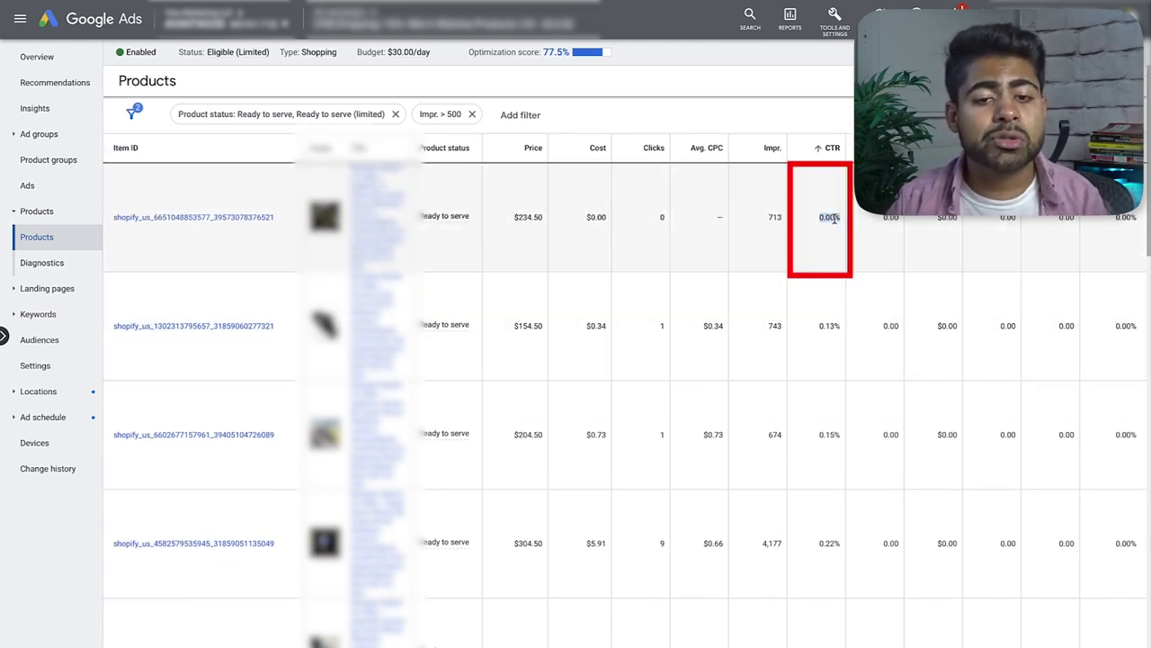
left_click(834, 218)
scroll(835, 270, "down", 1)
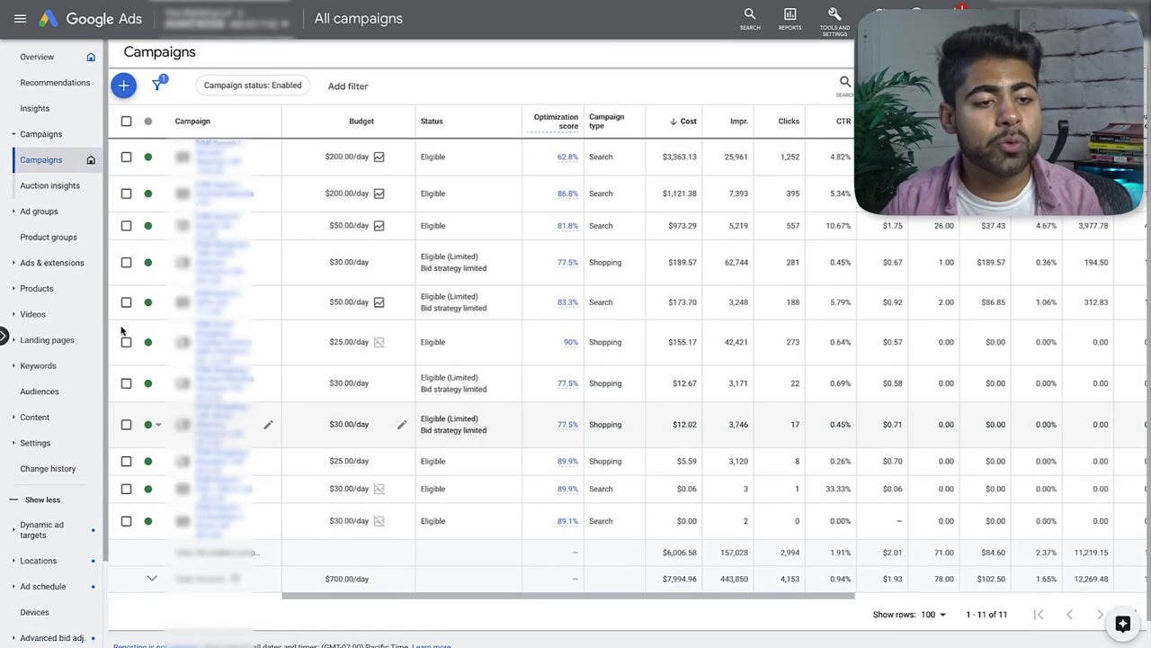
- Check the CTR of the Shopping campaign with 62,744 impressions in the all-campaigns list
left_click(126, 262)
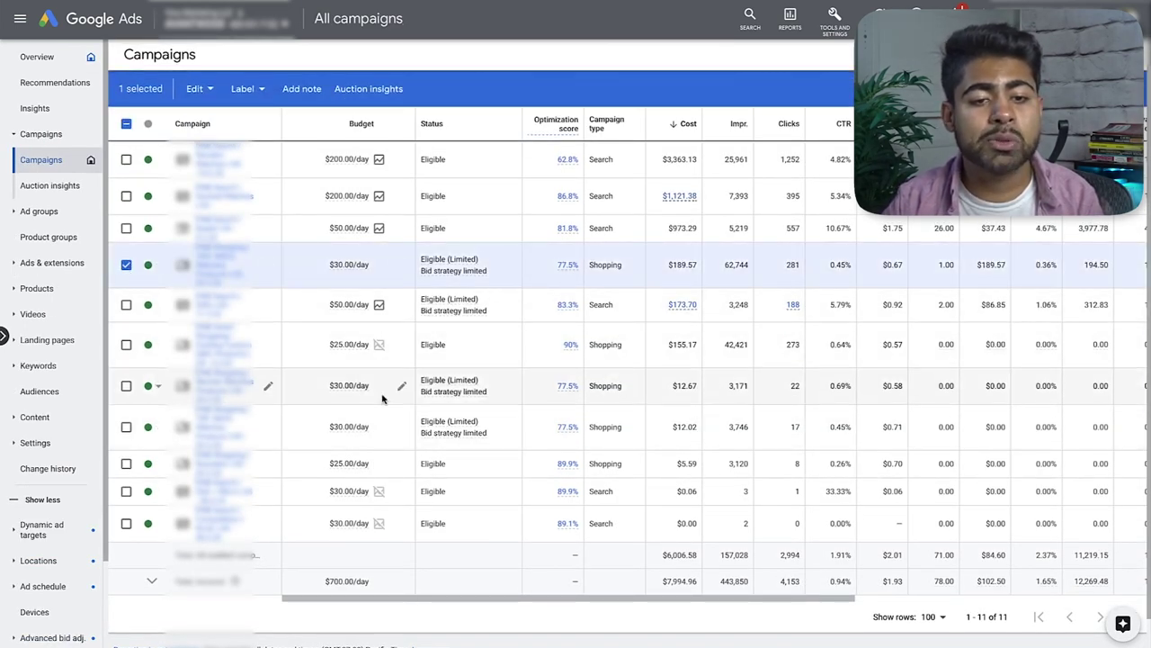
double_click(840, 263)
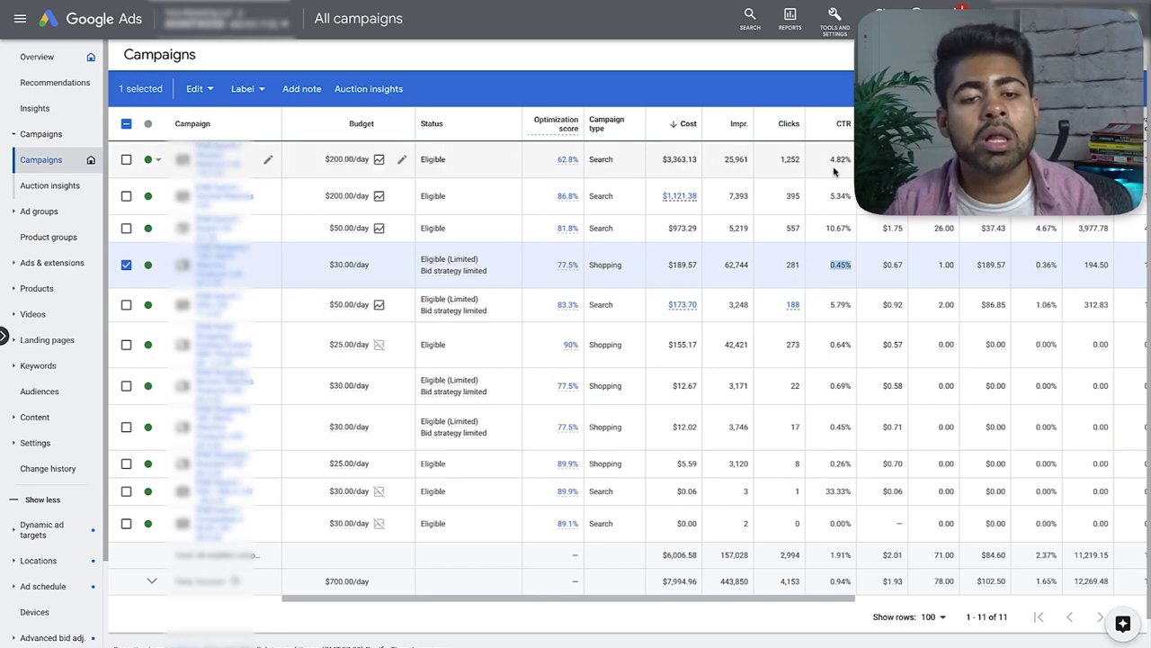
left_click(849, 267)
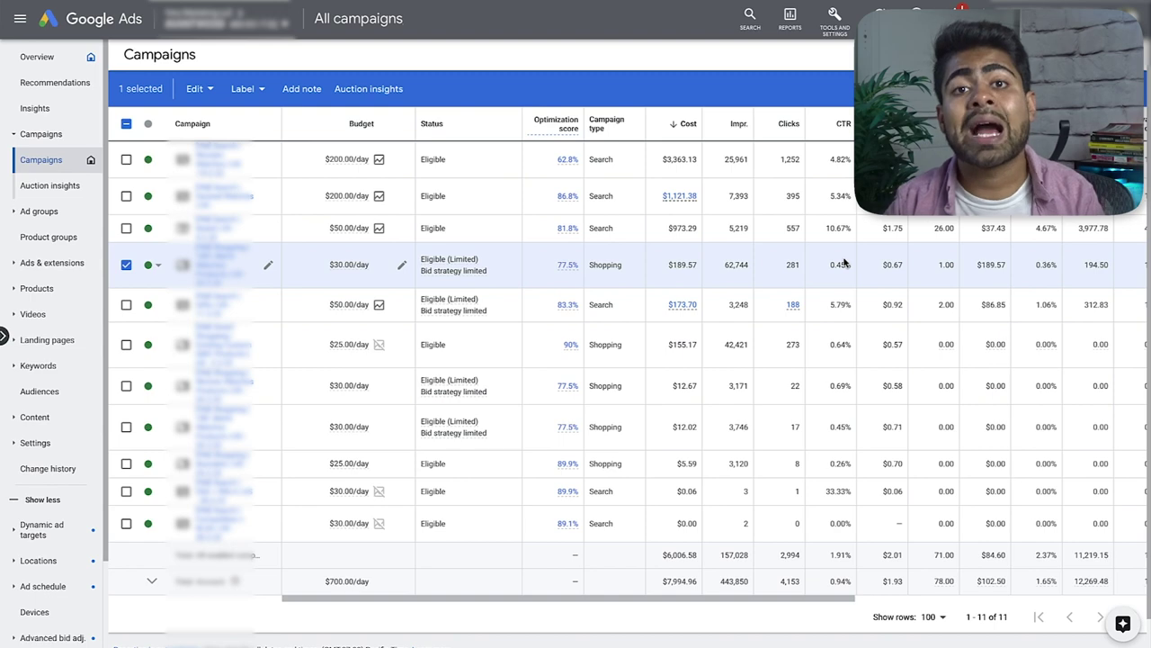
- Open that Shopping campaign's products and filter them to ready-to-serve statuses with more than 500 impressions
left_click(206, 264)
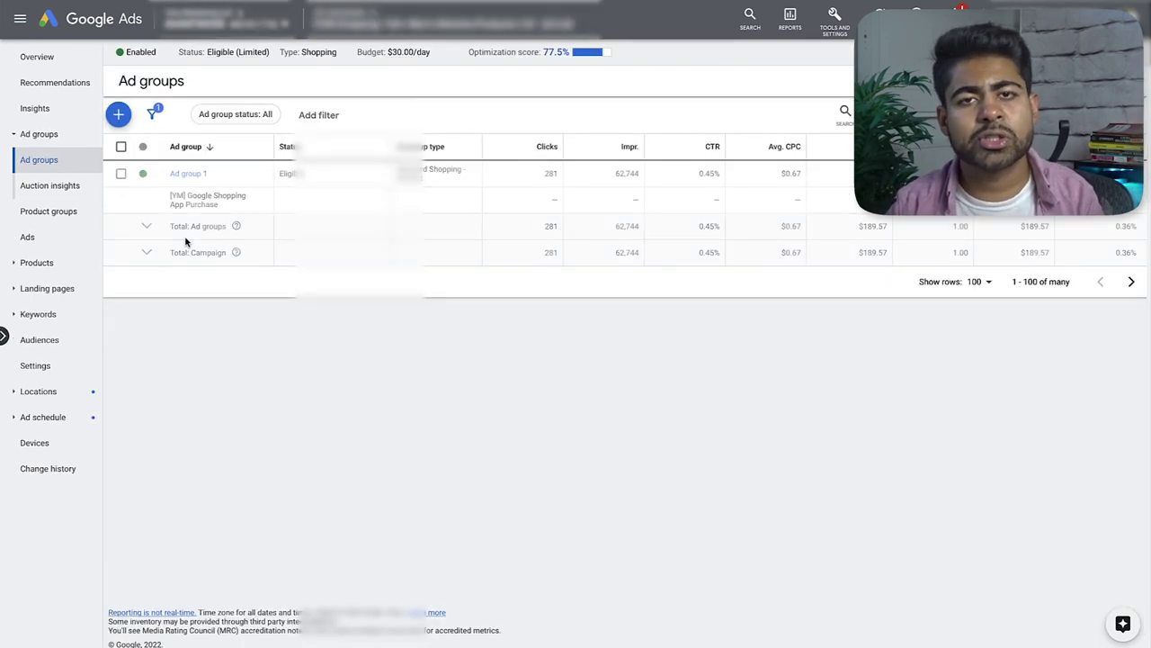
left_click(57, 263)
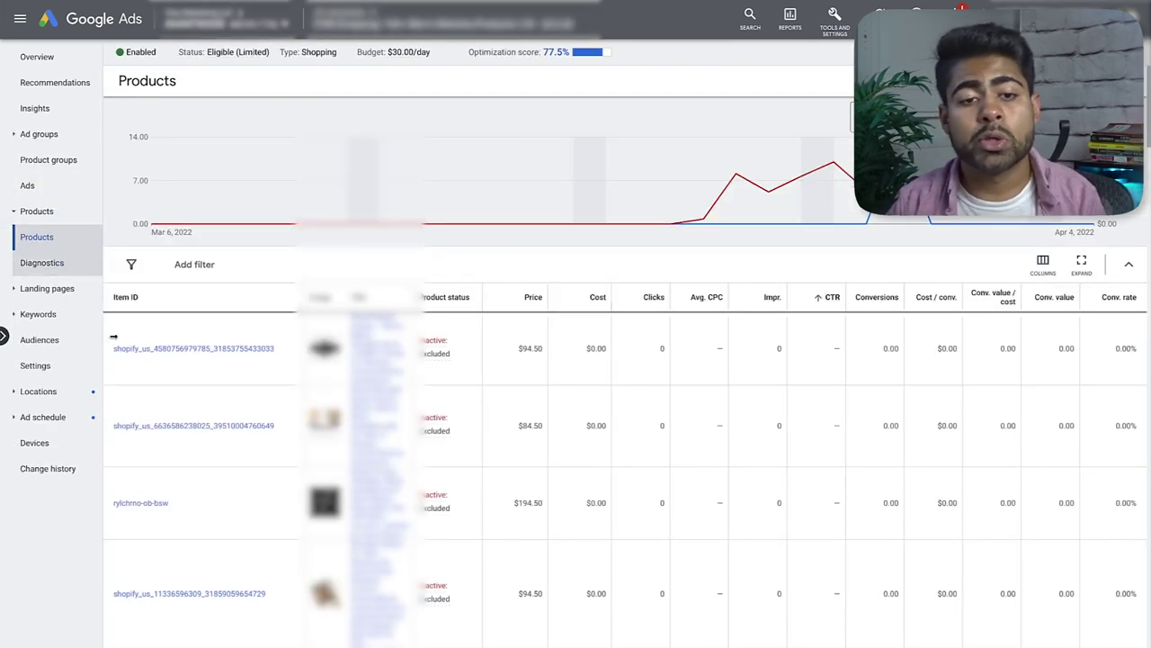
left_click(130, 265)
left_click(129, 267)
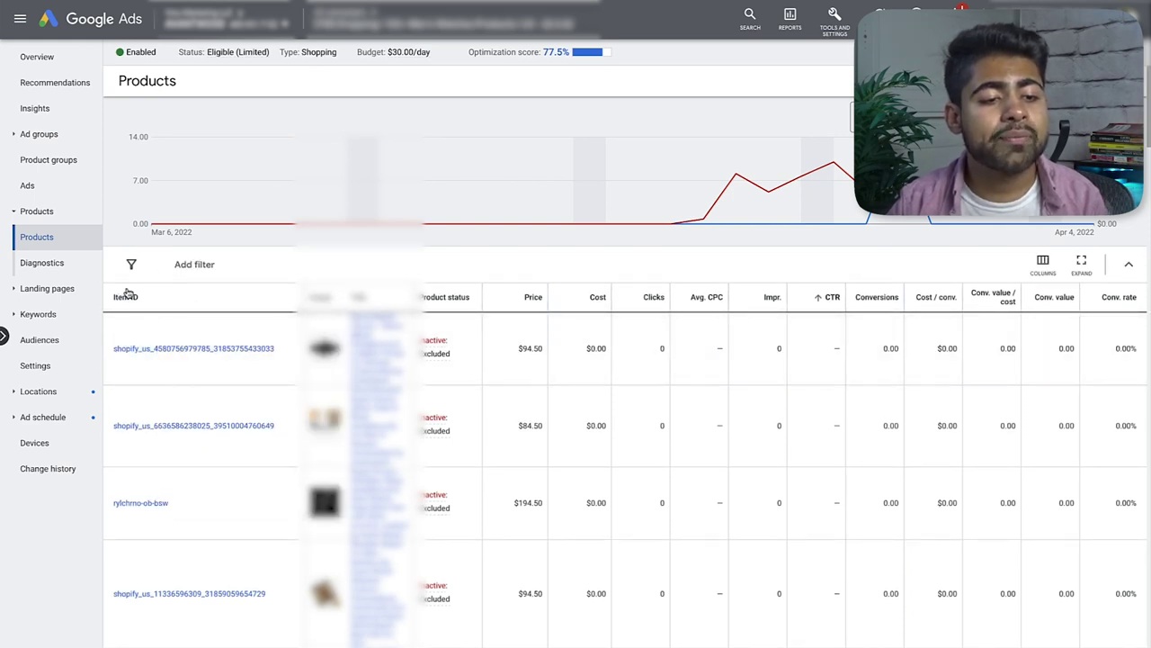
left_click(130, 270)
left_click(237, 339)
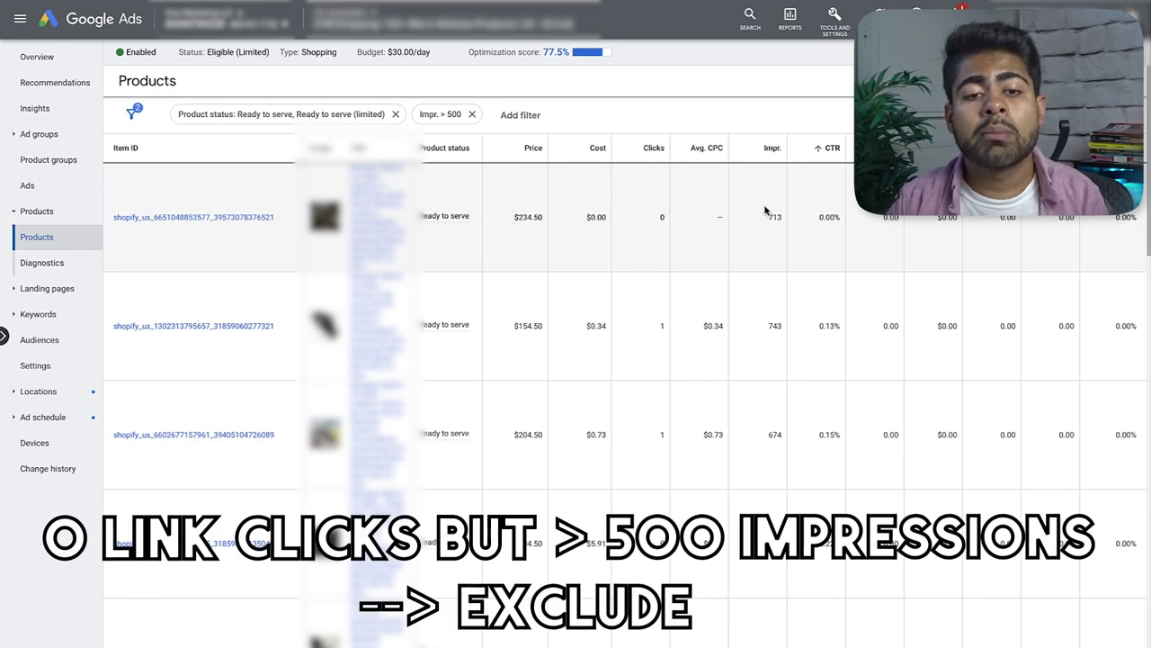
- Compare the impressions of the lowest-CTR product, priced at $234.50, with its clicks
double_click(798, 224)
left_click(791, 227)
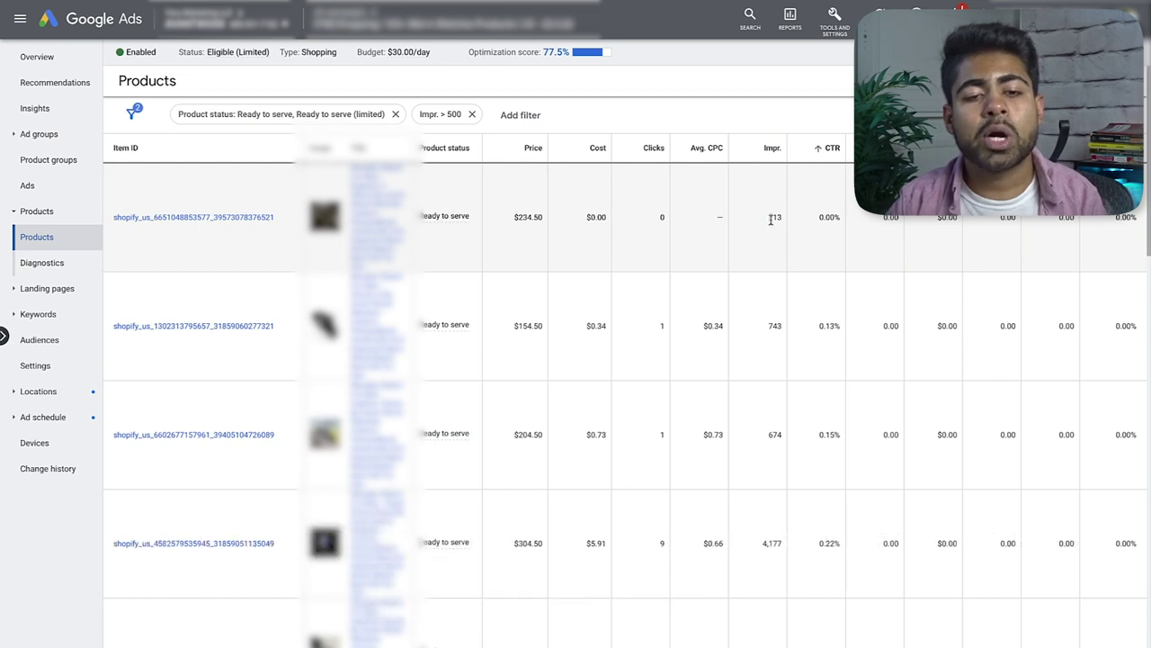
left_click_drag(767, 219, 789, 224)
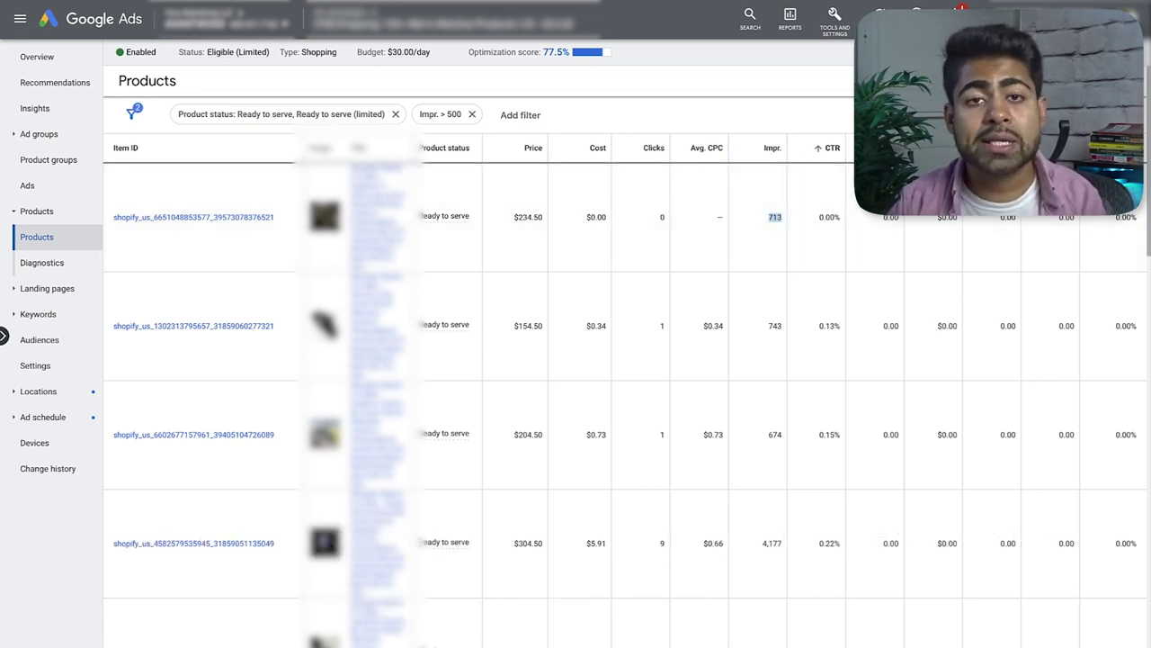
left_click_drag(654, 221, 723, 216)
left_click(722, 216)
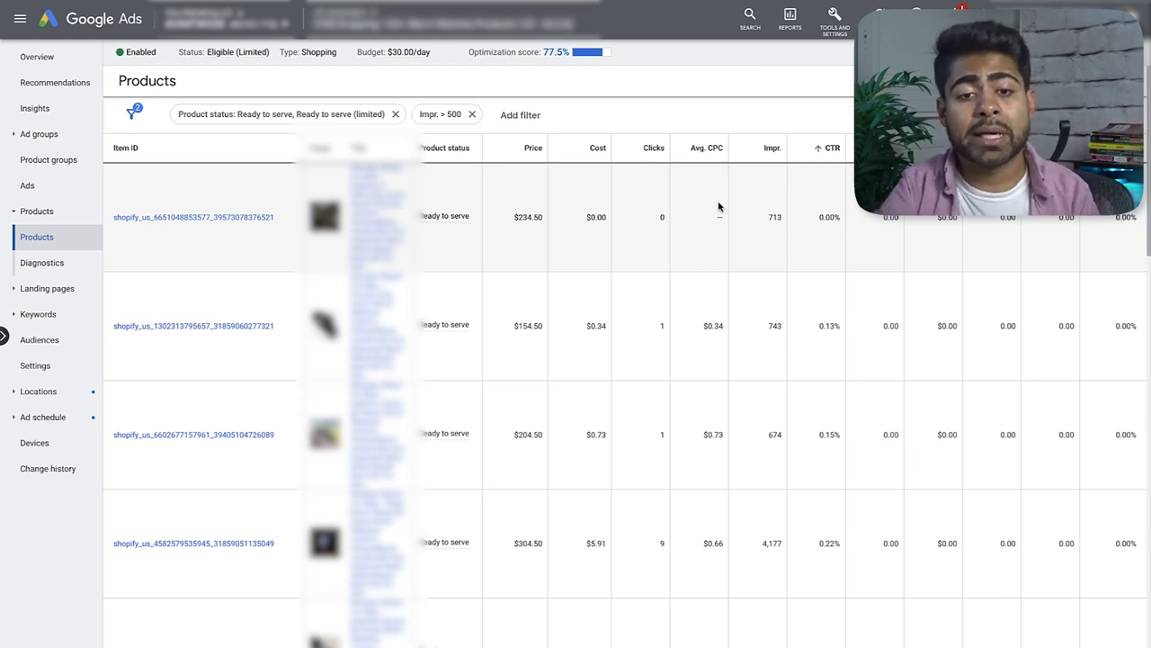
left_click_drag(655, 222, 689, 216)
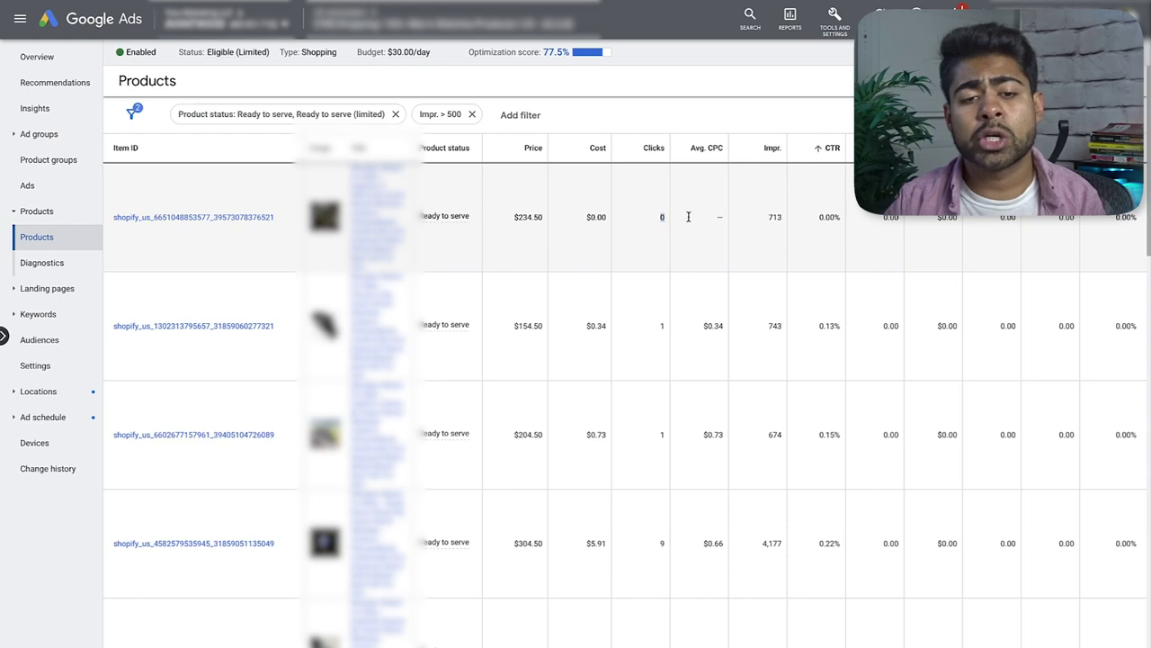
left_click(775, 220)
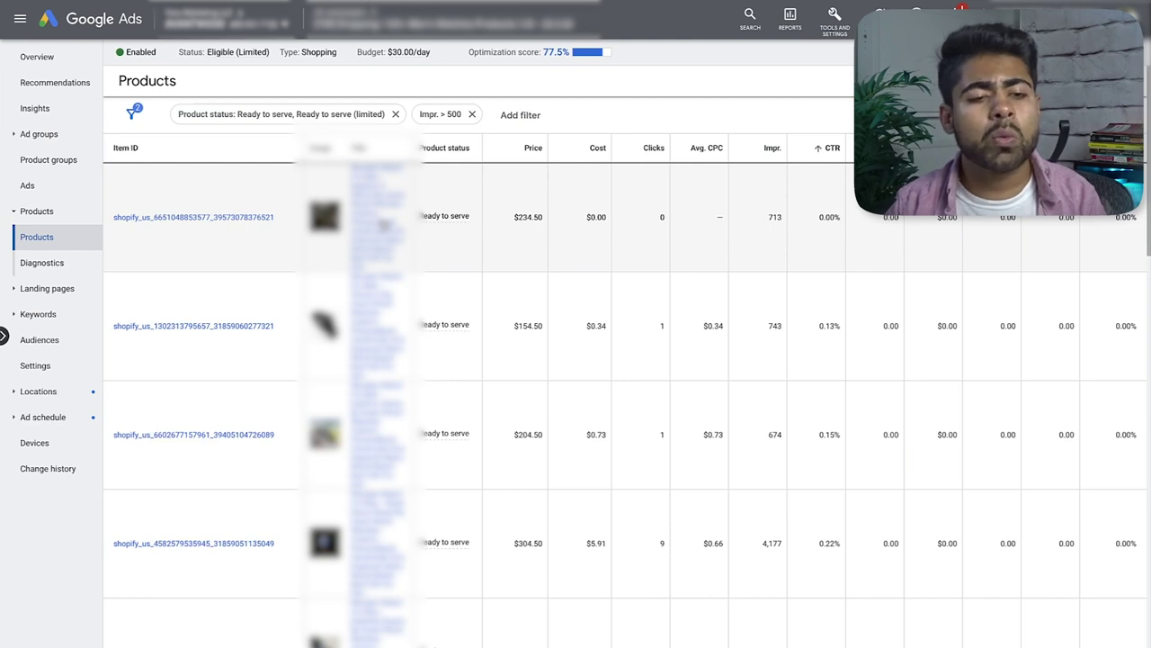
- Copy the item ID of the lowest-CTR product, priced at $234.50
triple_click(288, 210)
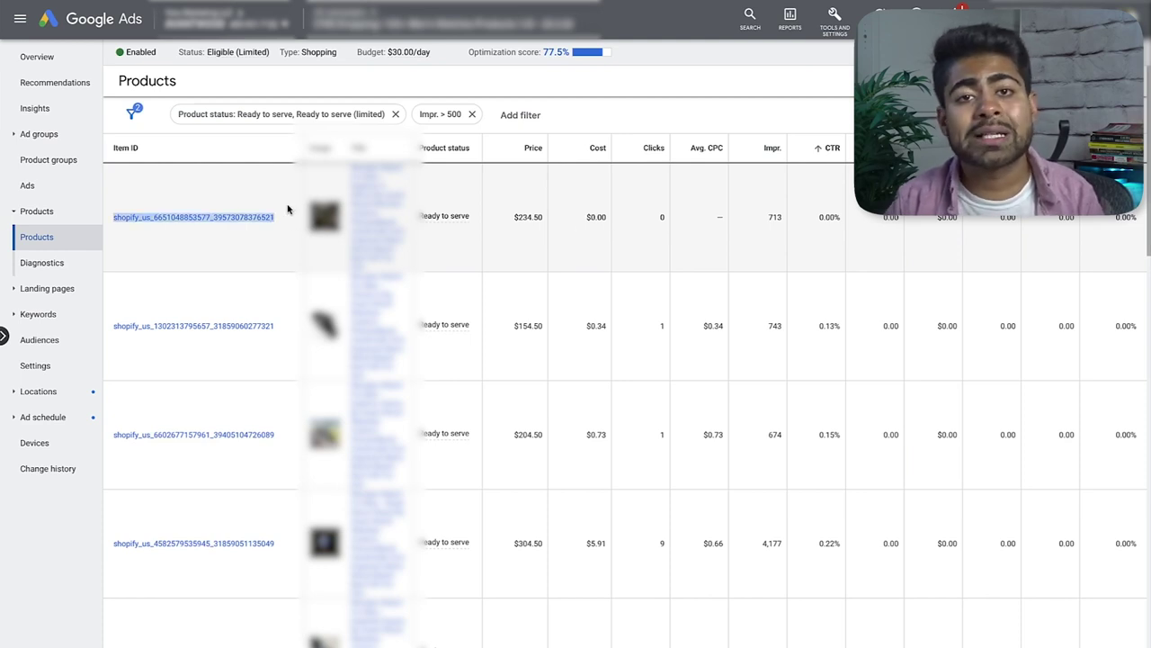
left_click(297, 215)
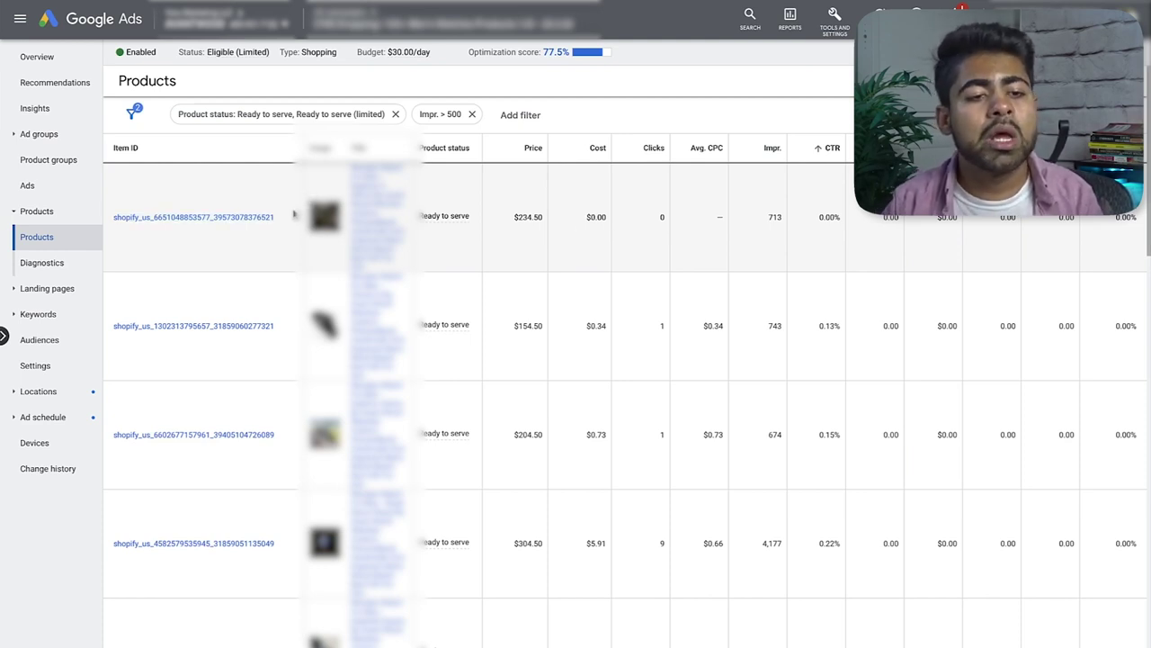
triple_click(277, 223)
key("ctrl+c")
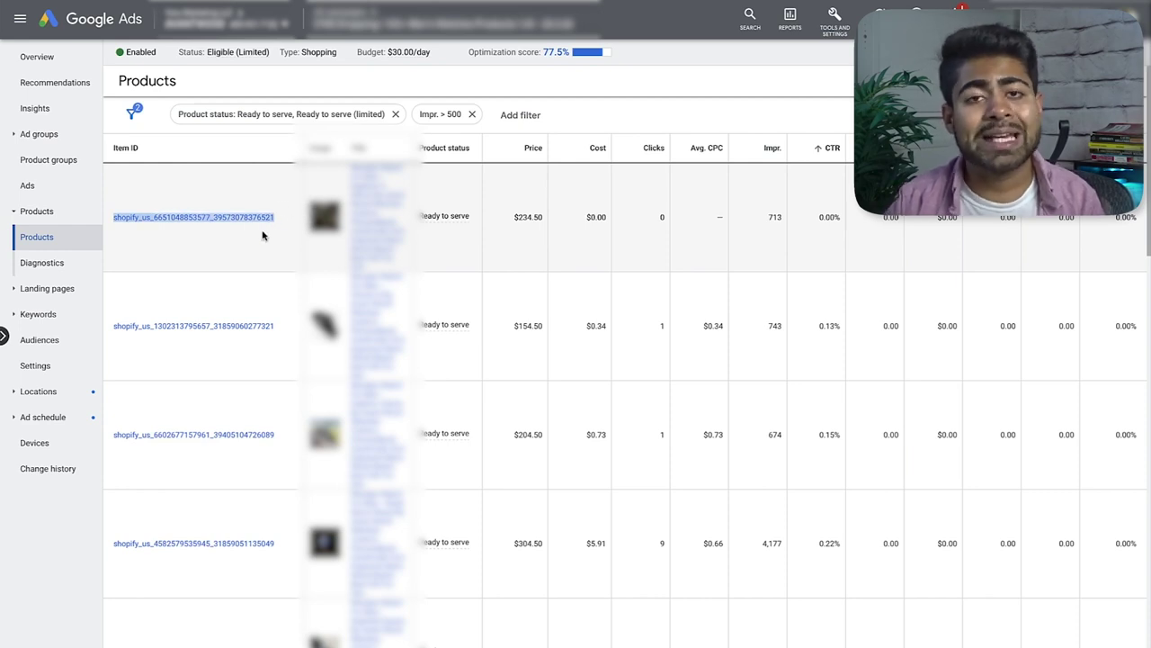
right_click(244, 222)
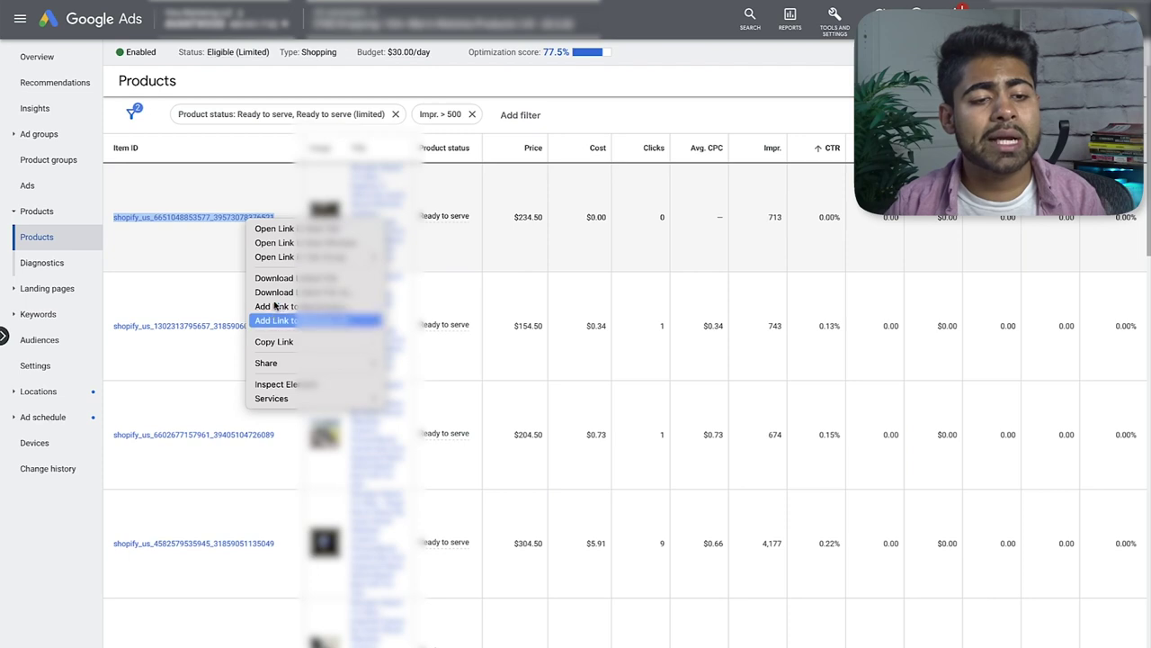
left_click(193, 225)
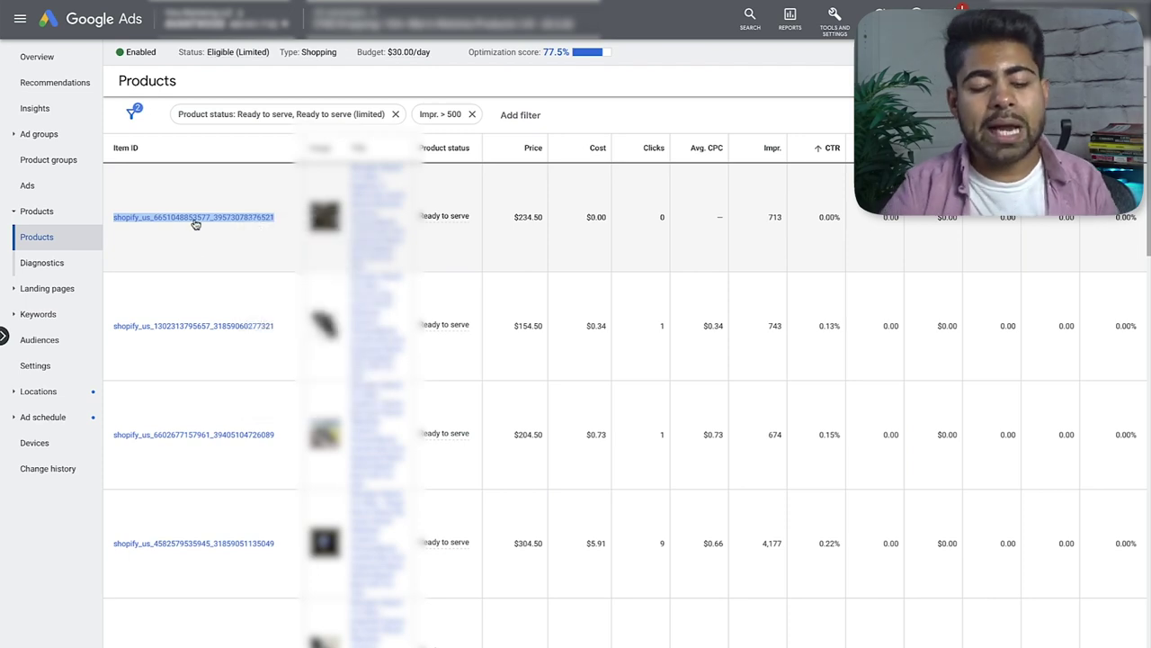
left_click(195, 224)
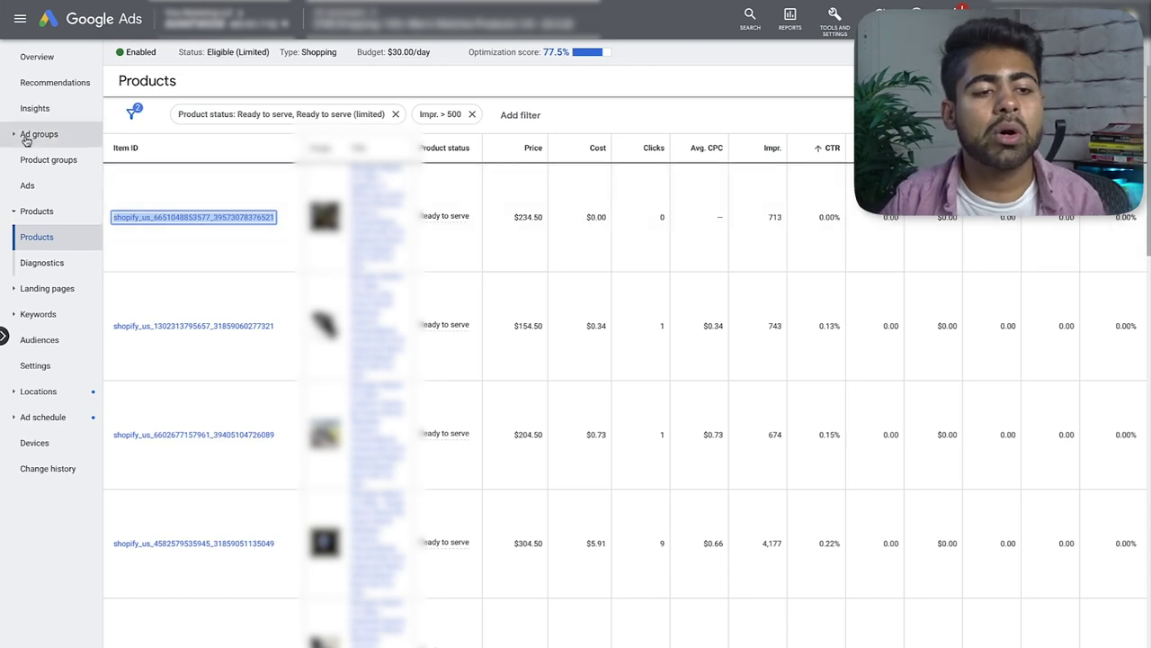
left_click(58, 161)
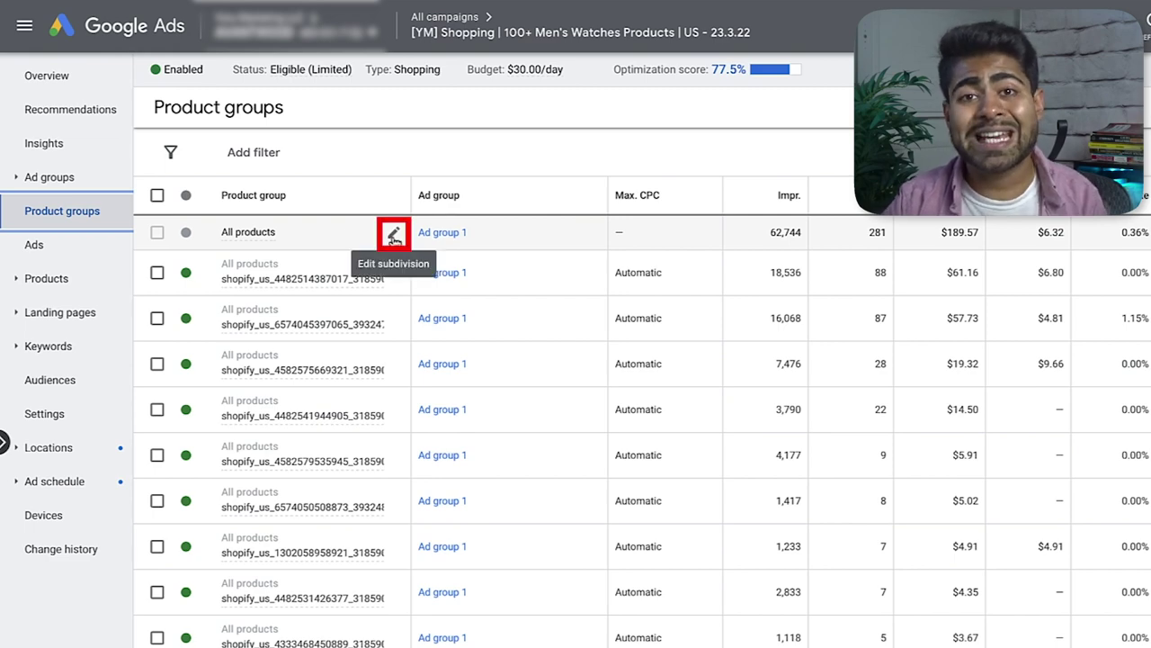
left_click(394, 235)
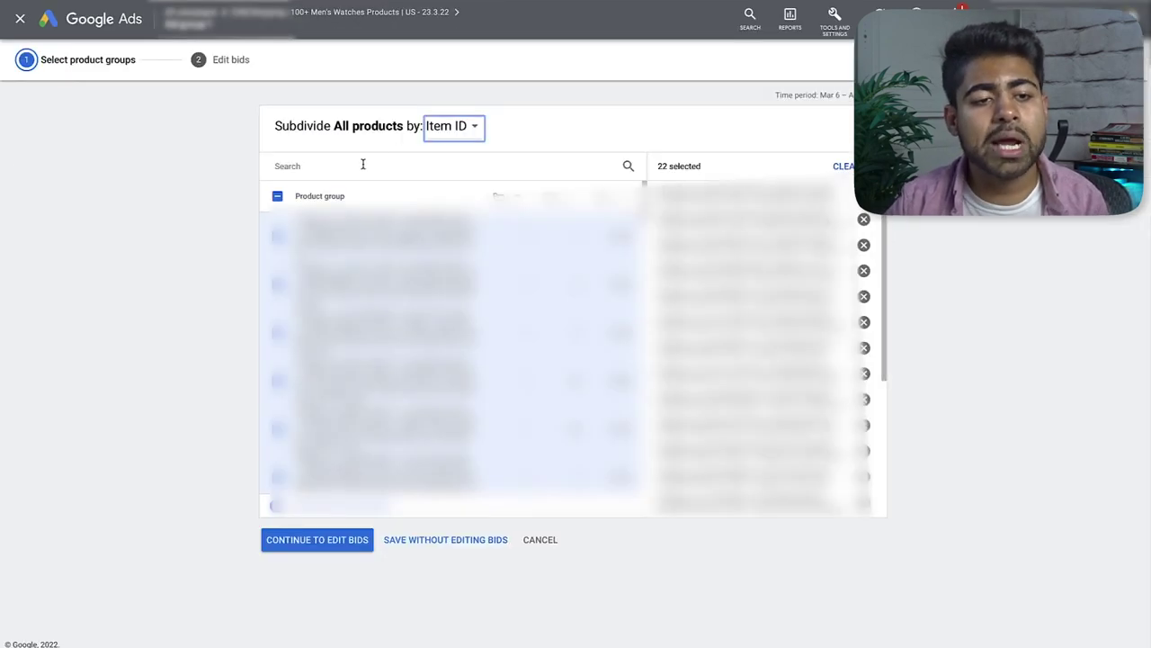
left_click(436, 125)
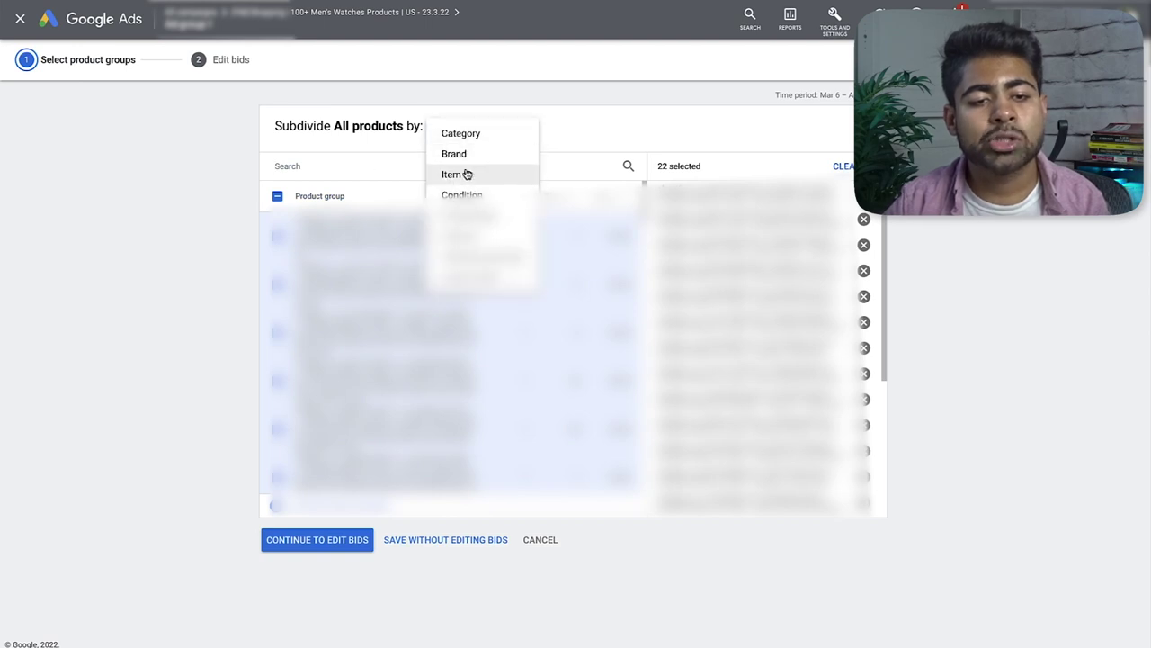
left_click(473, 175)
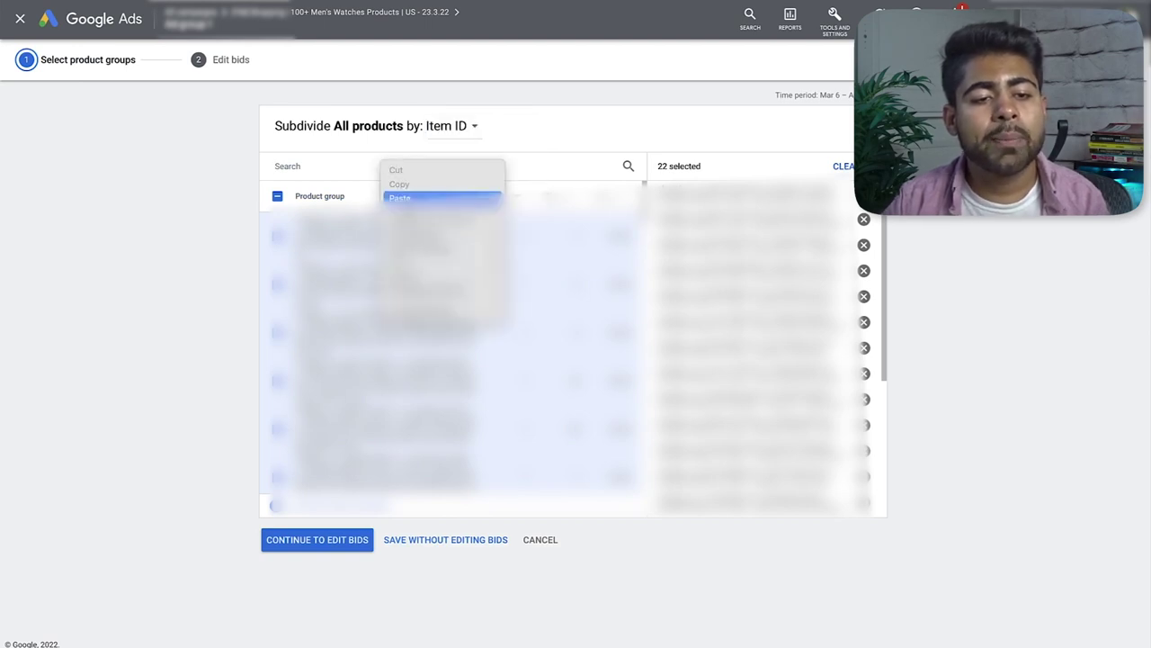
key("ctrl+v")
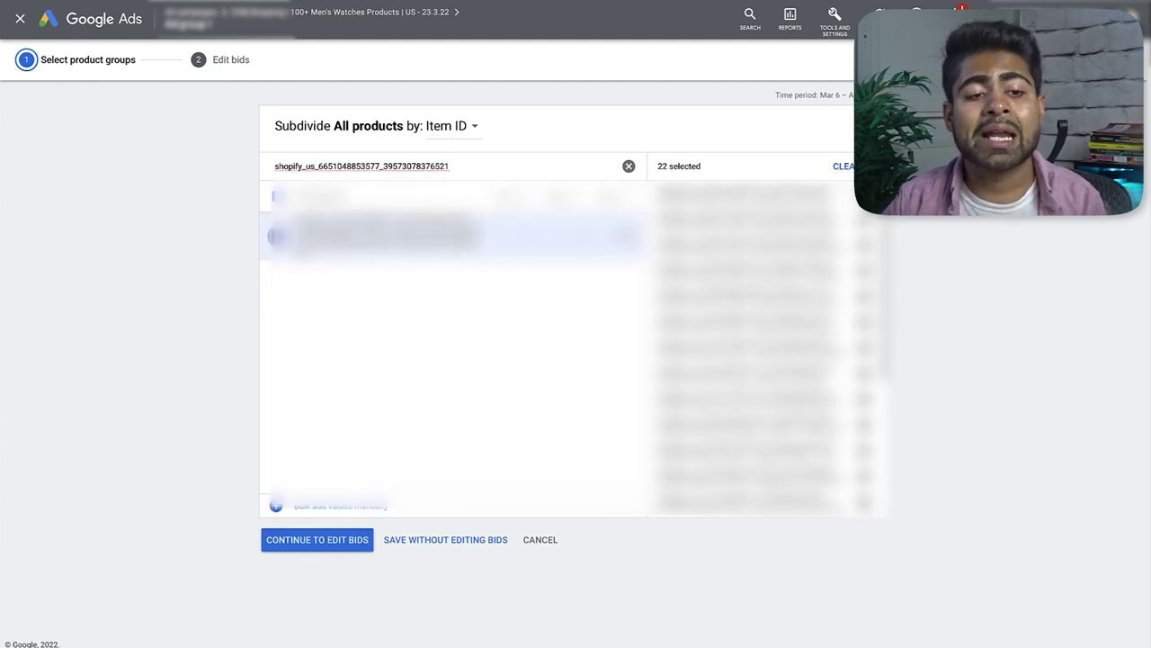
left_click(441, 544)
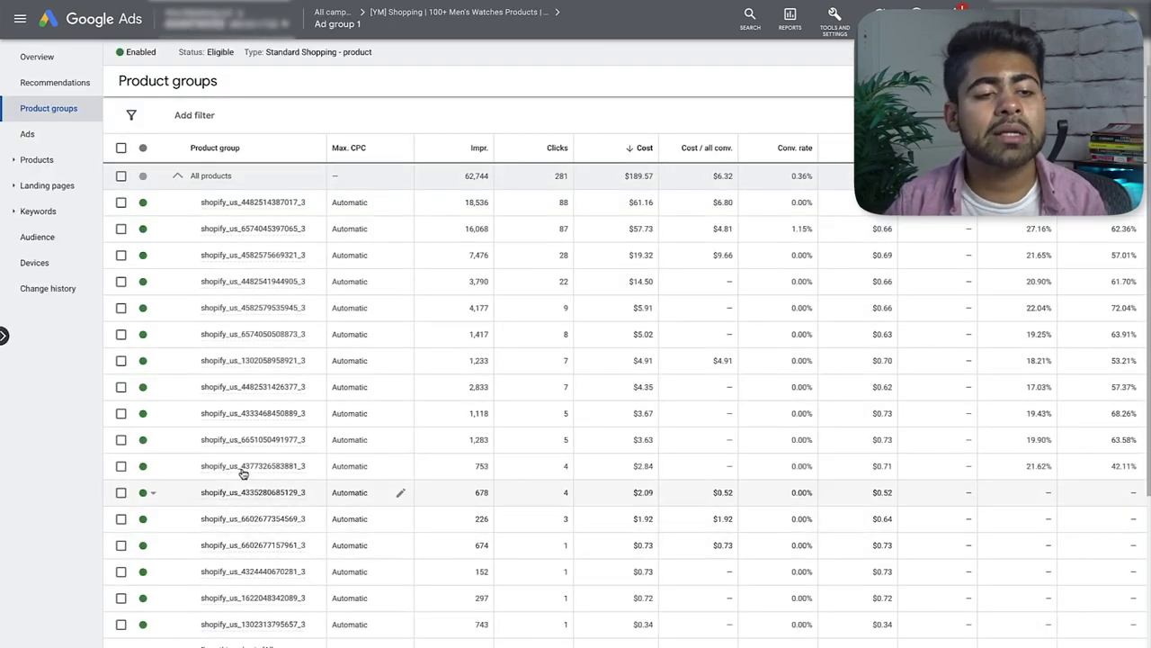
left_click(129, 115)
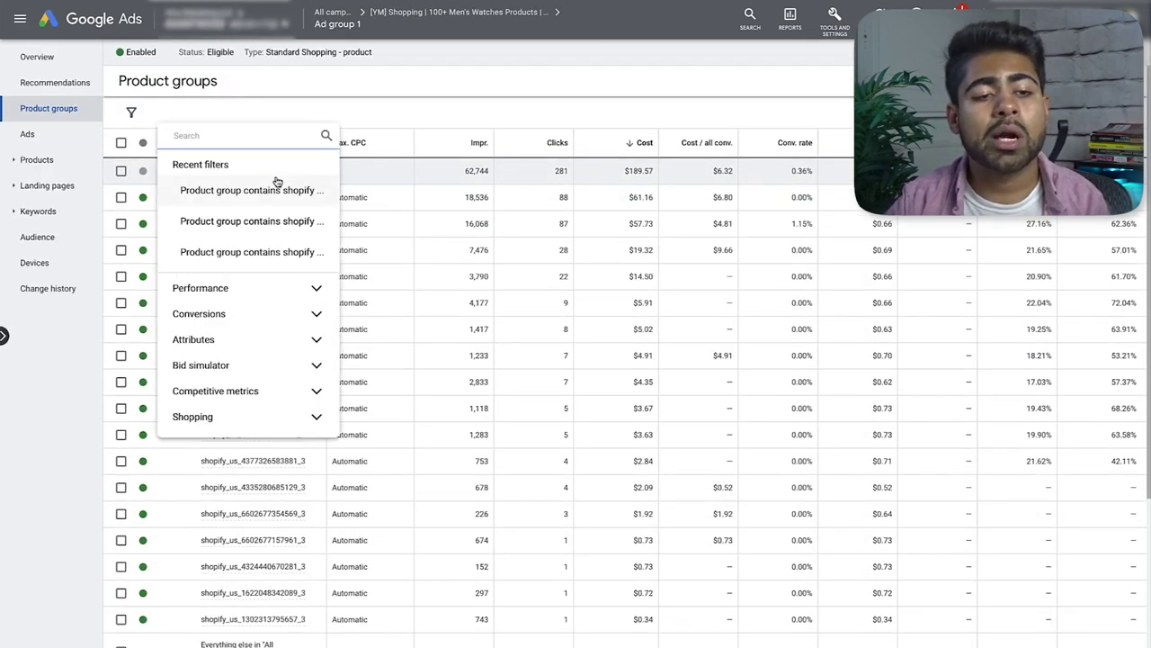
double_click(183, 166)
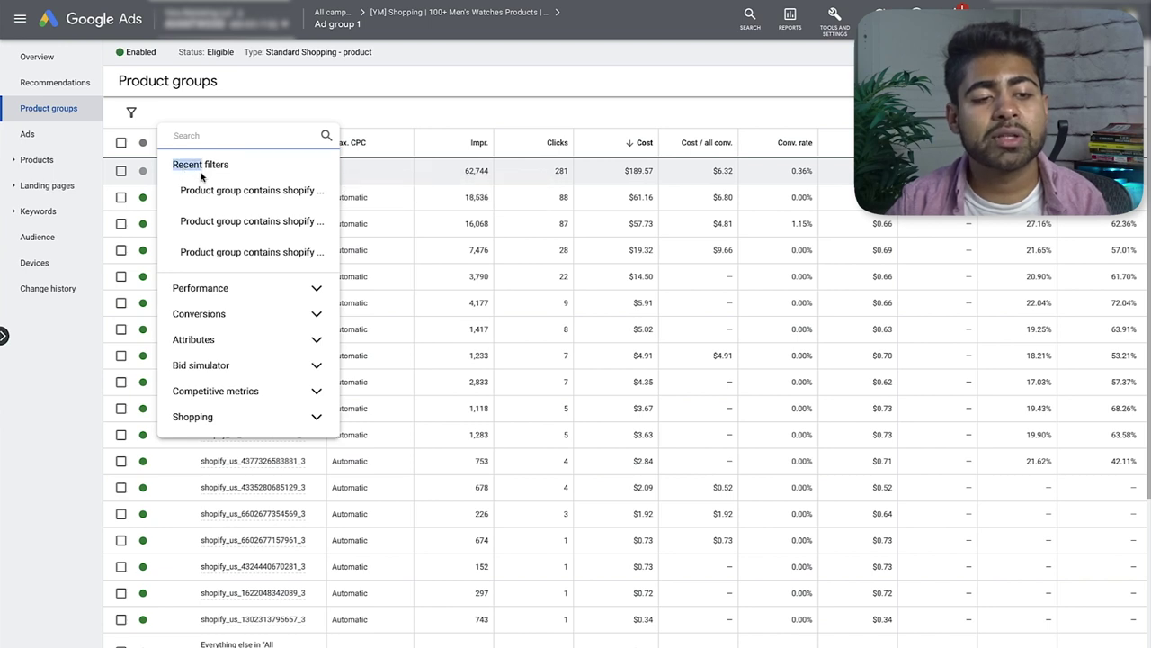
left_click(200, 139)
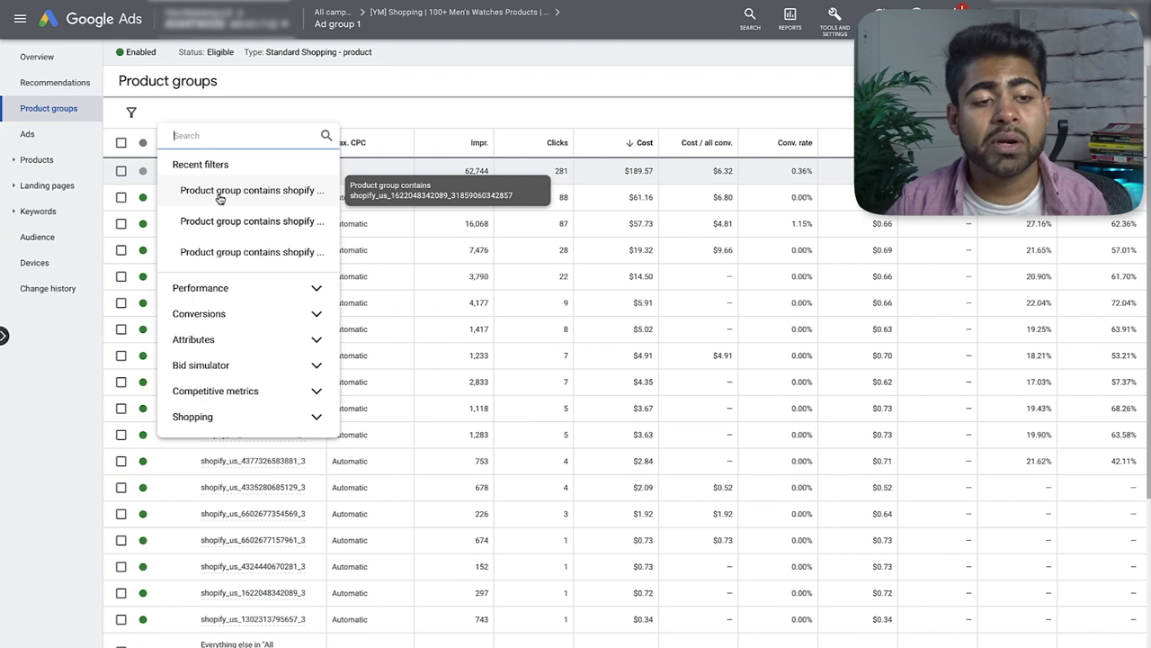
left_click_drag(217, 194, 214, 186)
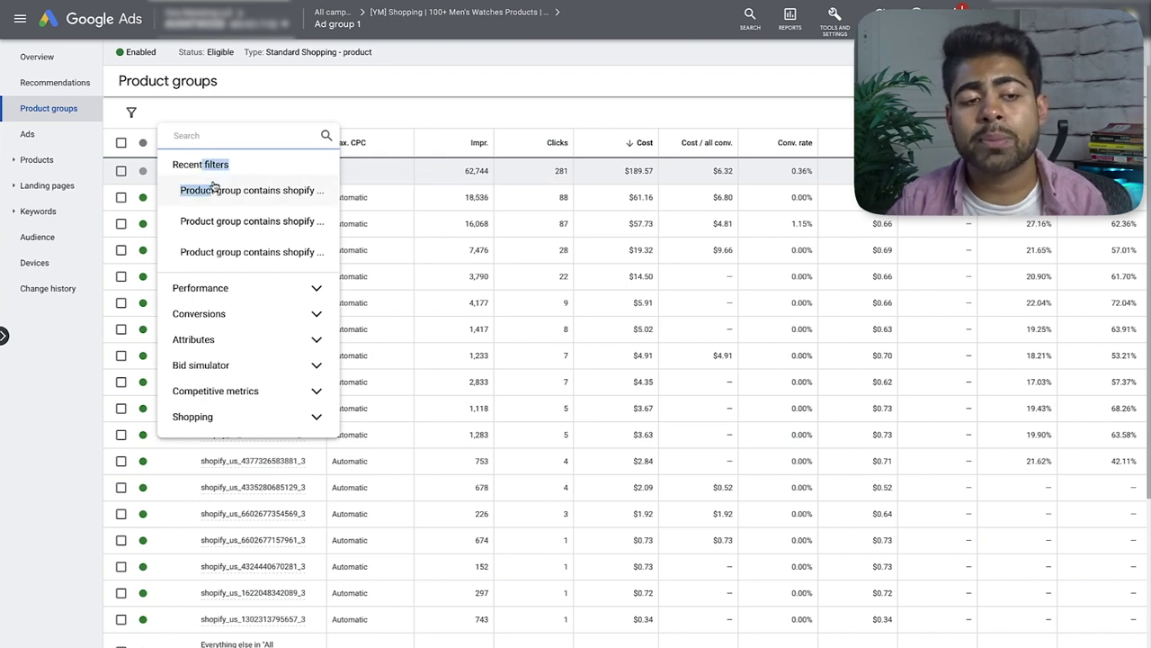
left_click(214, 186)
left_click(229, 115)
double_click(241, 232)
right_click(241, 232)
key("super+c")
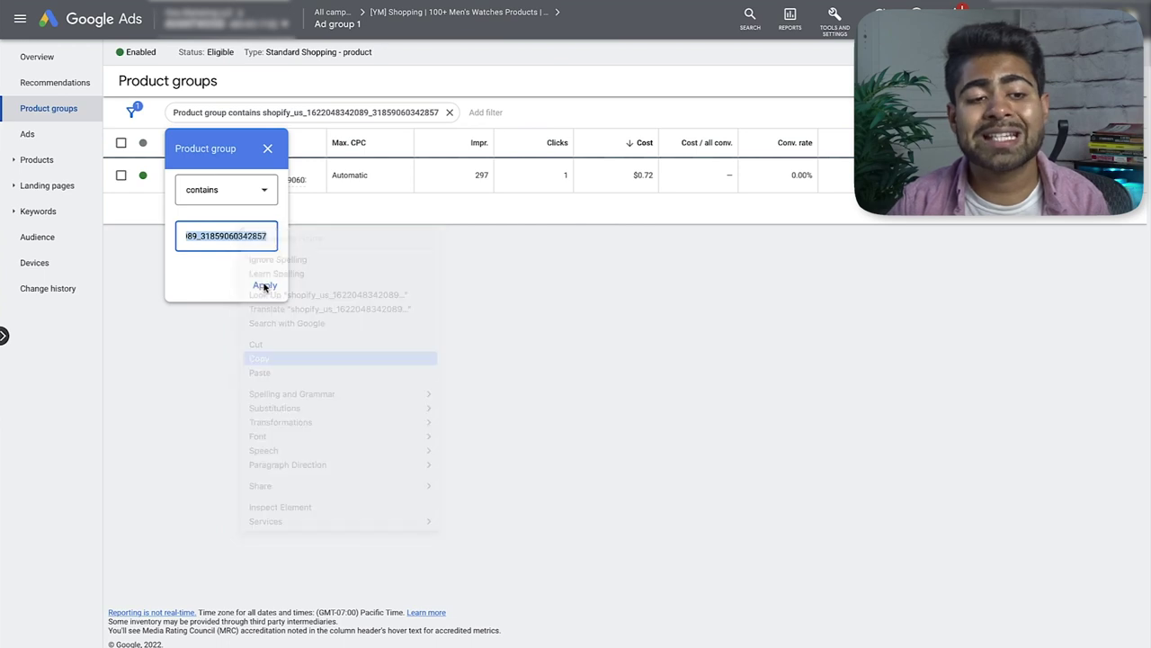
left_click(267, 286)
- Inspect the Include and Exclude status options of the filtered product group without choosing either
left_click(148, 182)
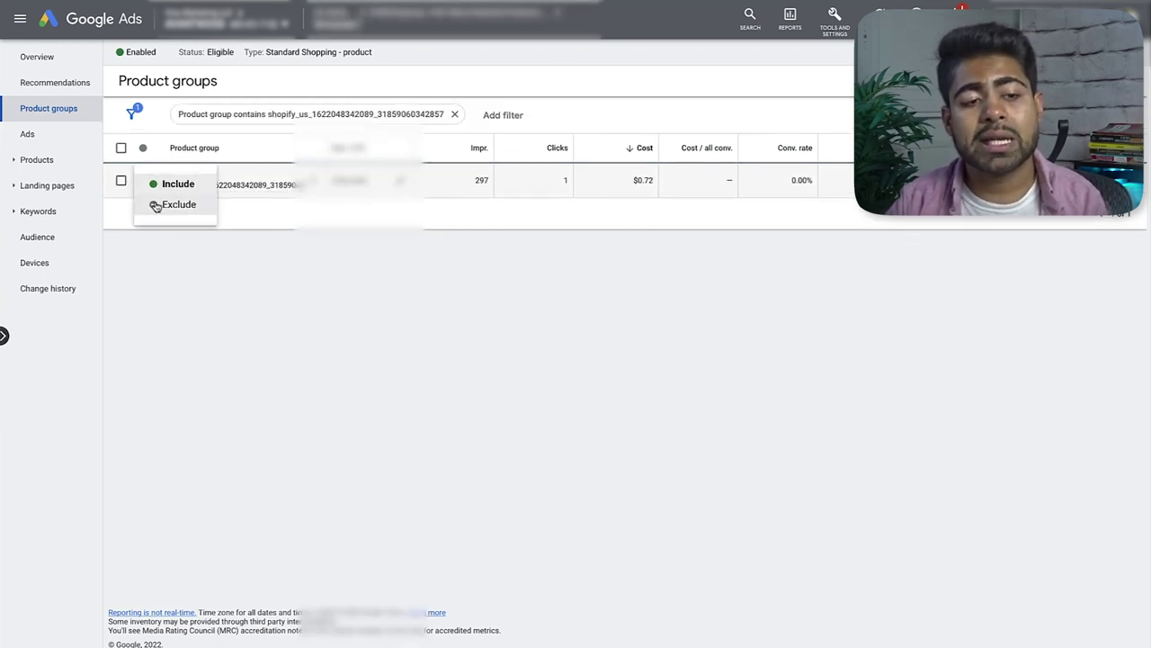
left_click(252, 305)
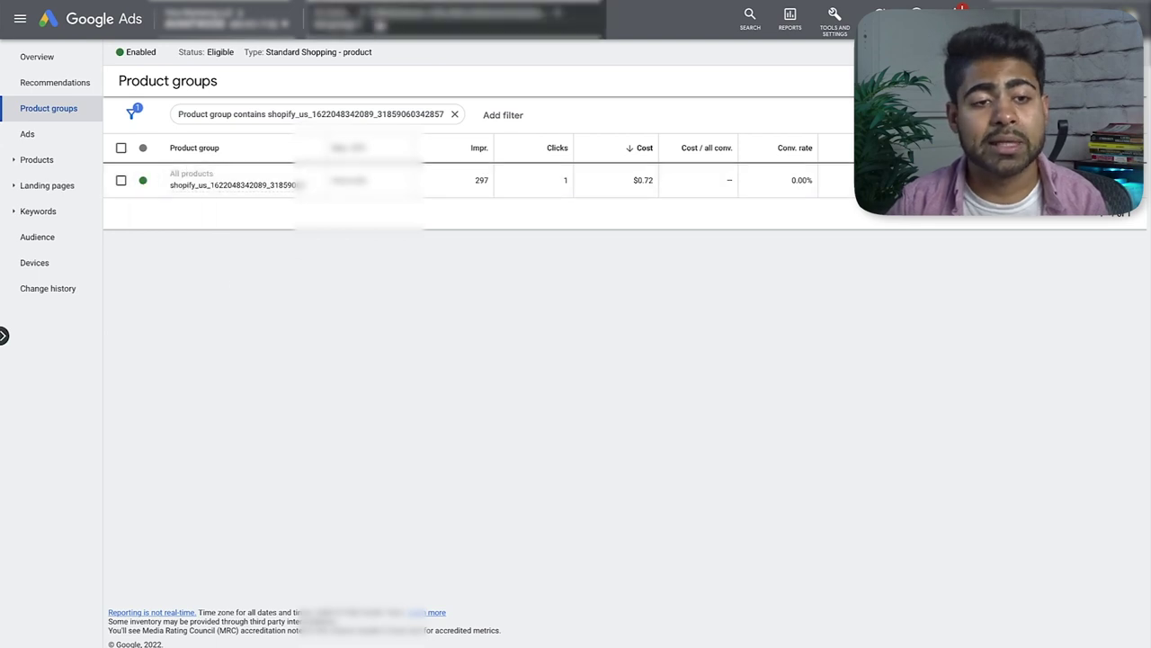
left_click(494, 82)
- Return to the campaign's products and filter them to ready-to-serve statuses with more than 500 impressions
left_click(84, 210)
left_click(132, 262)
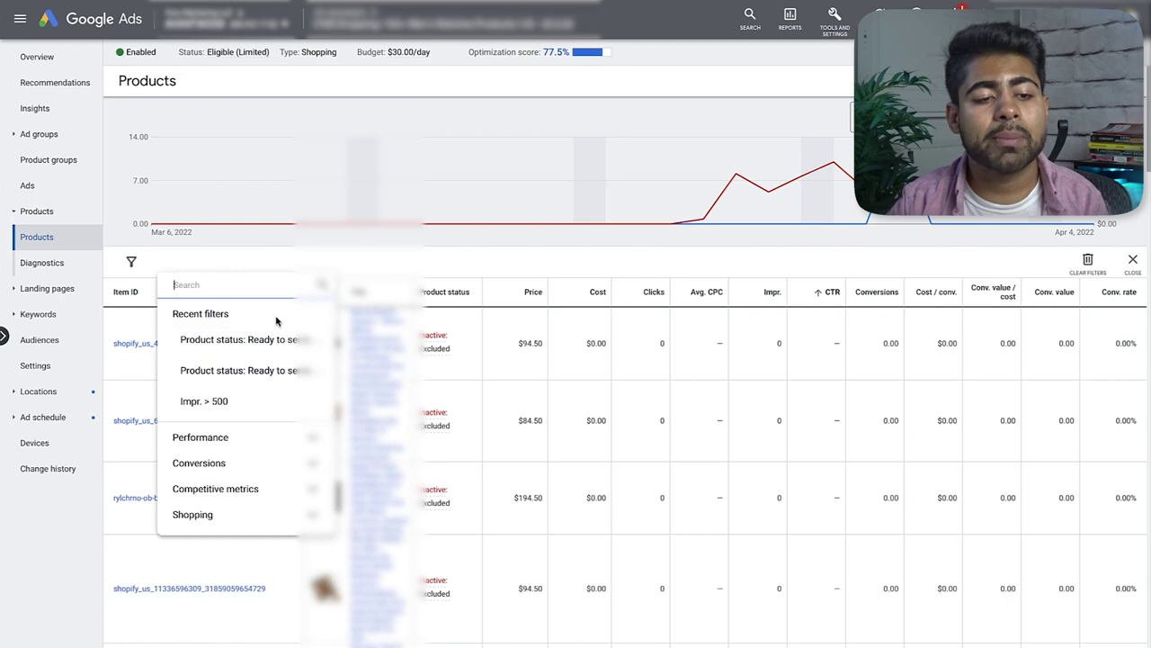
left_click(275, 339)
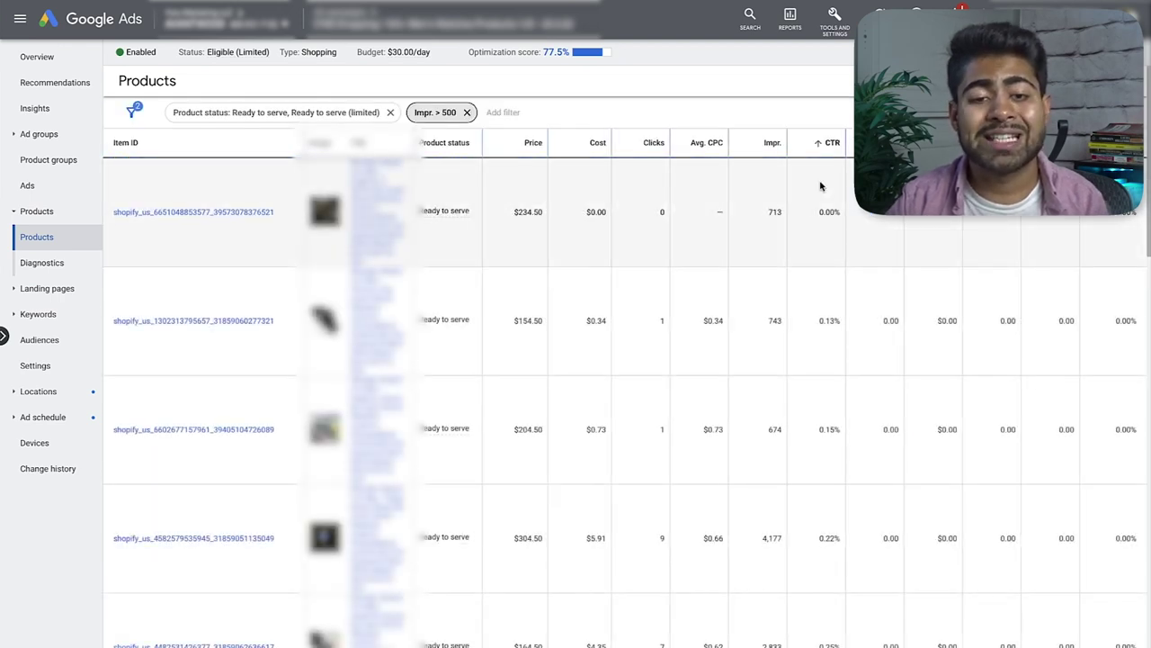
- Compare impressions, clicks and CTR of the lowest-CTR products, including those priced at $234.50, $154.50 and $304.50
double_click(771, 216)
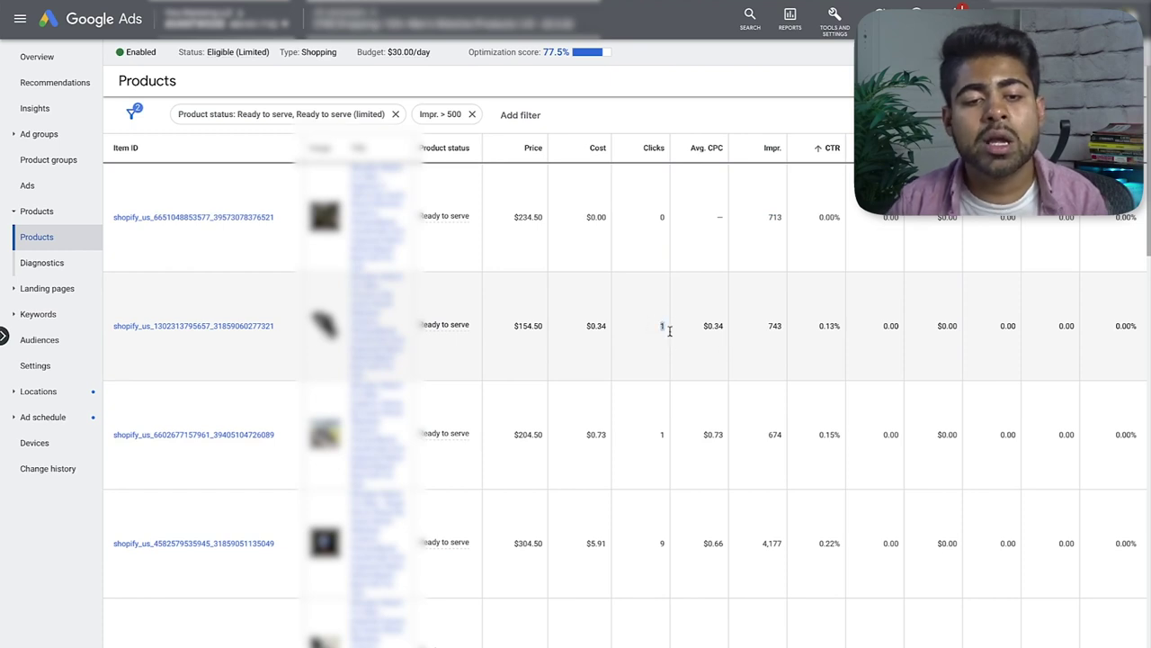
double_click(769, 325)
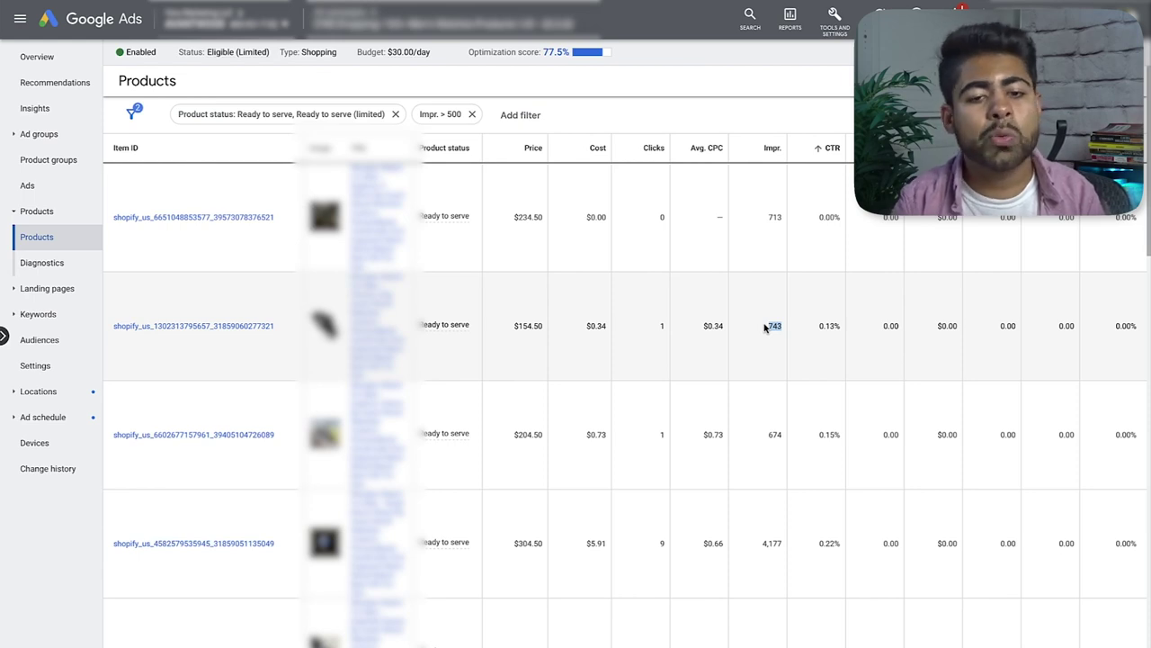
scroll(761, 404, "down", 2)
left_click_drag(655, 421, 853, 433)
left_click(771, 463)
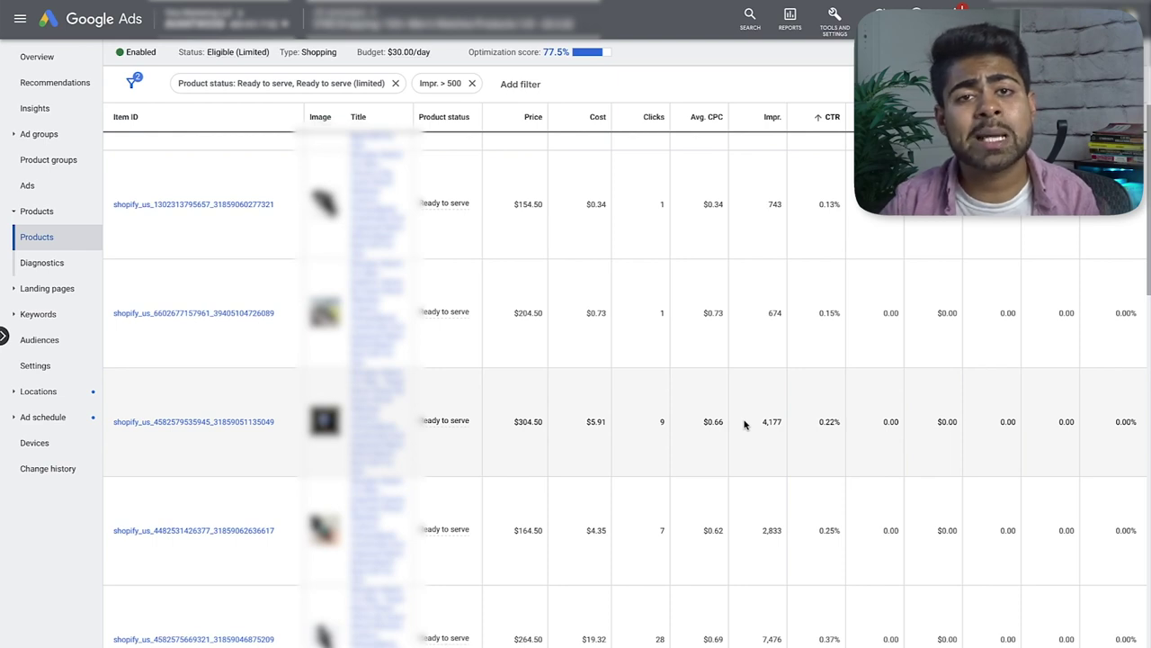
double_click(779, 422)
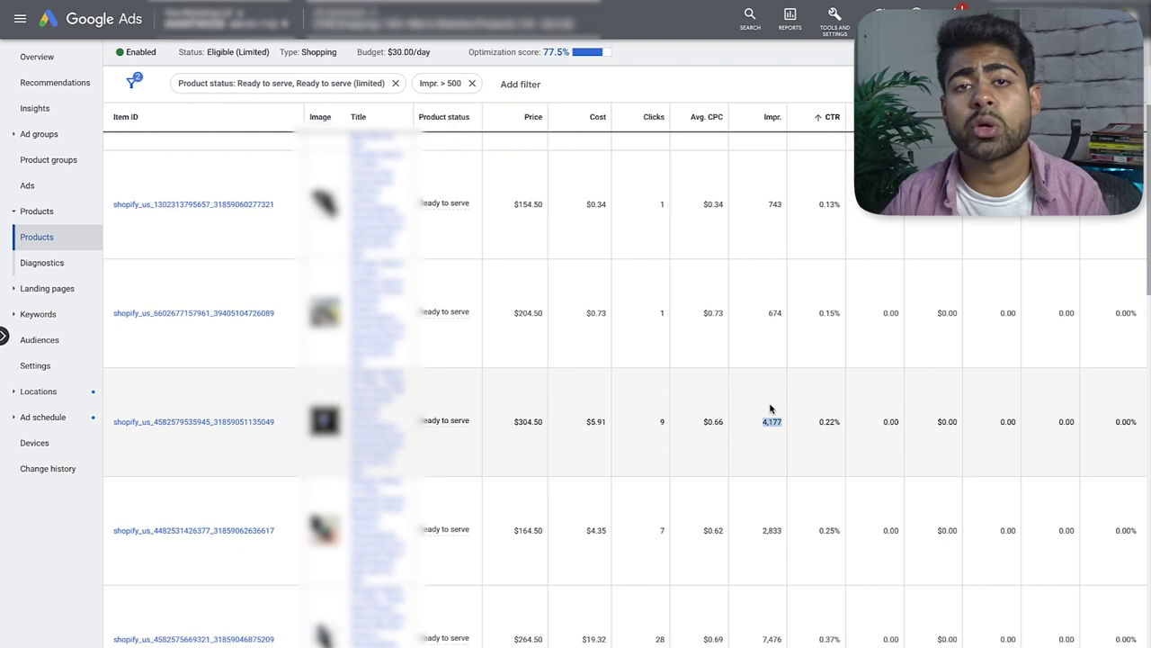
scroll(779, 457, "up", 2)
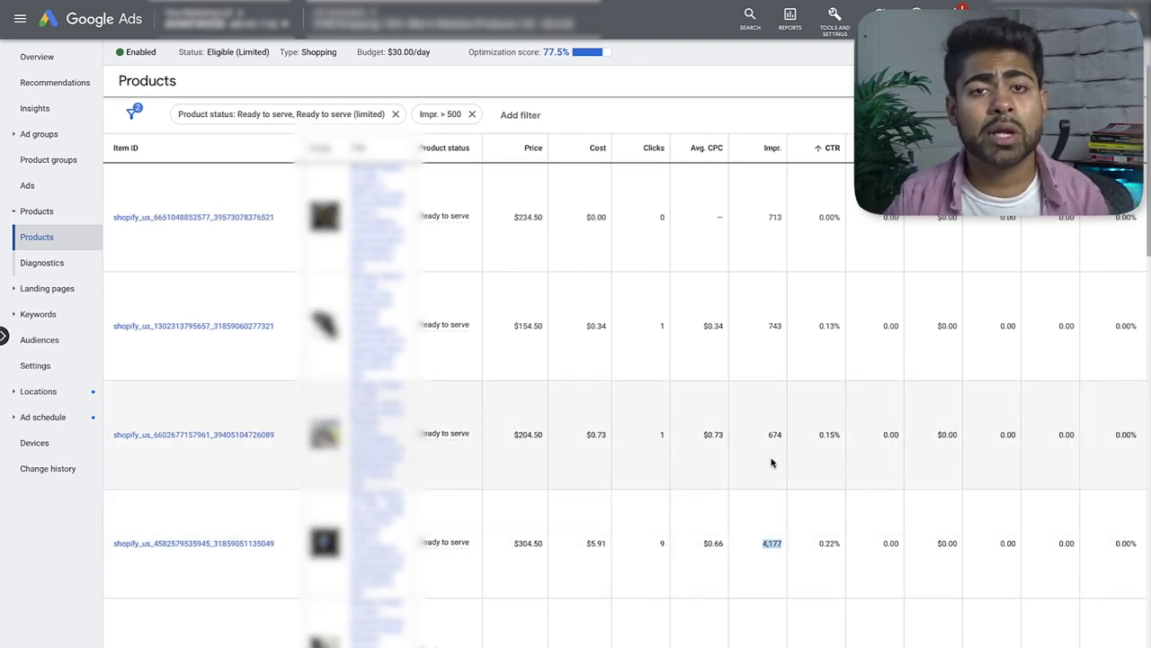
- Compare the clicks of the $154.50 product with its impressions and average CPC
left_click(785, 221)
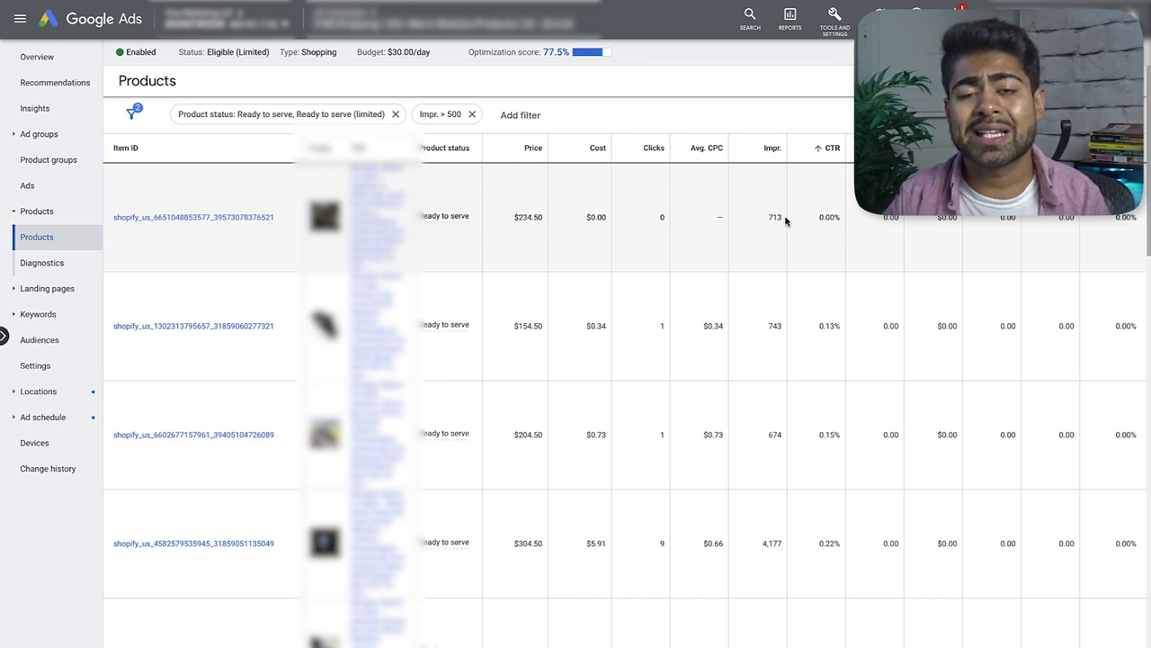
left_click_drag(653, 326, 678, 325)
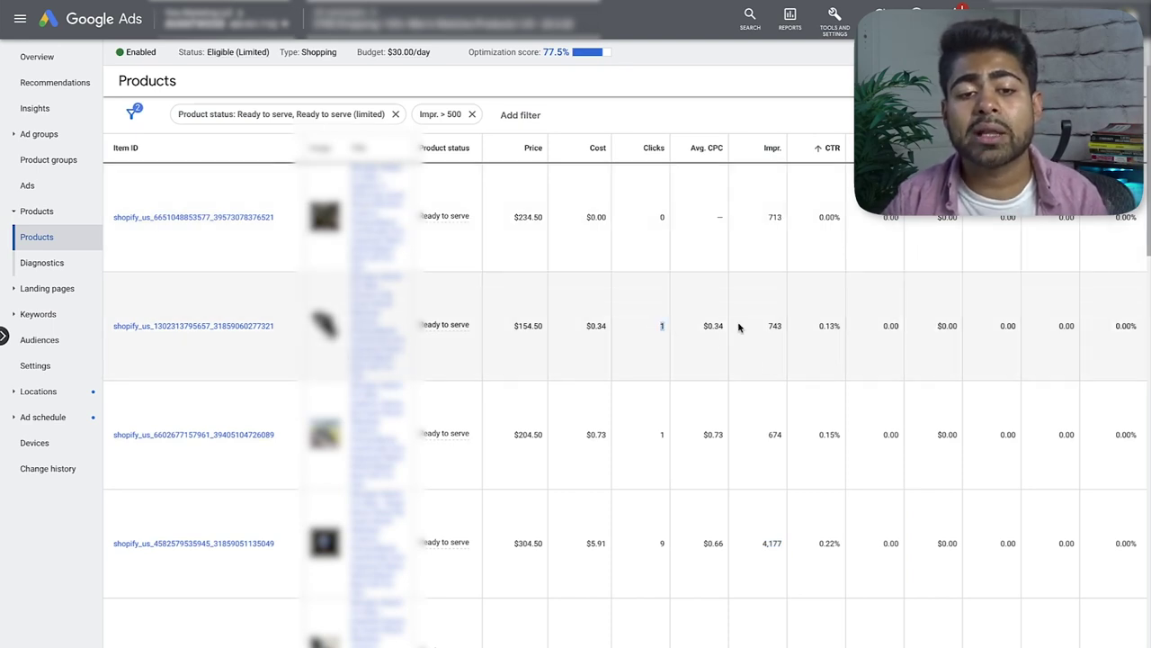
double_click(775, 326)
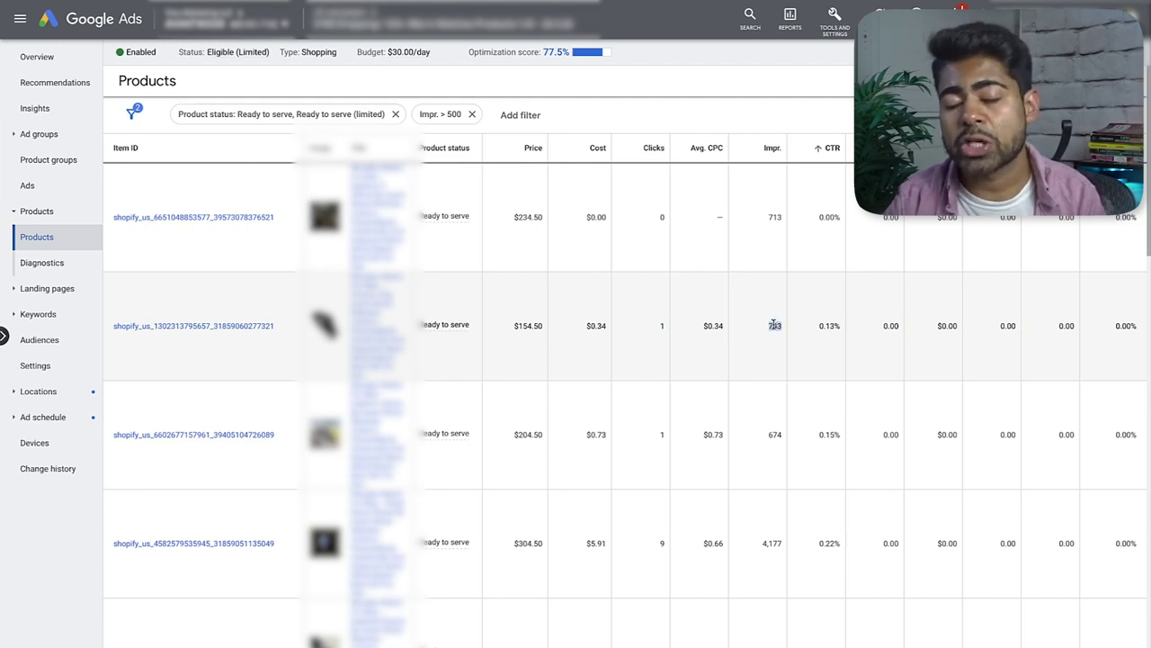
left_click(685, 324)
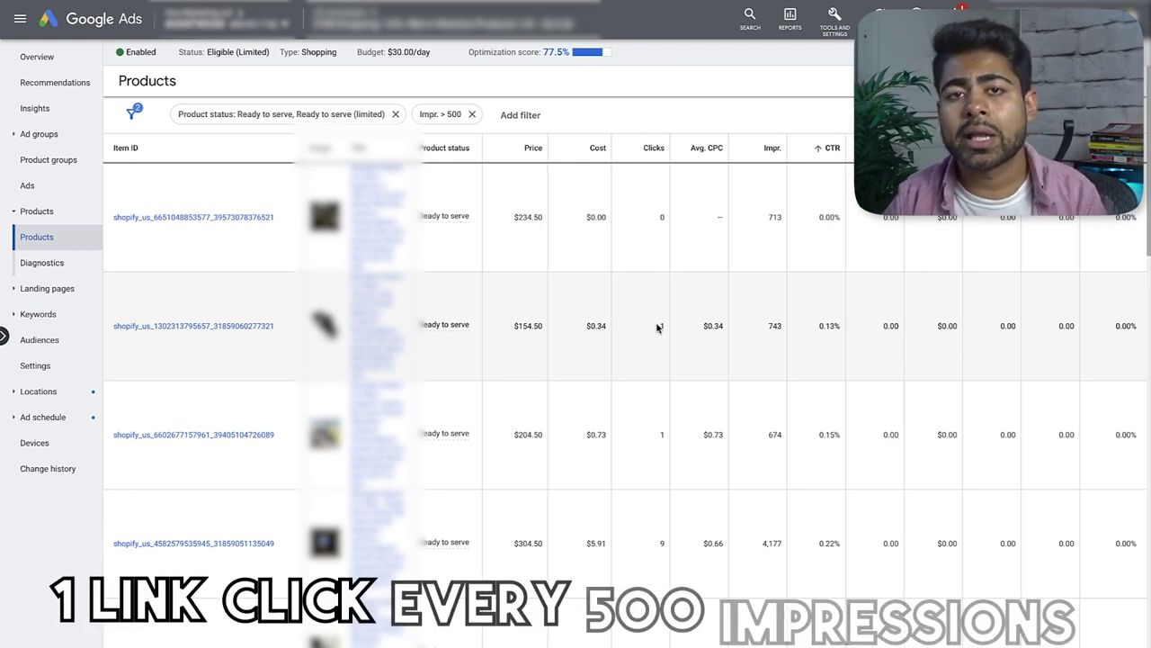
double_click(684, 337)
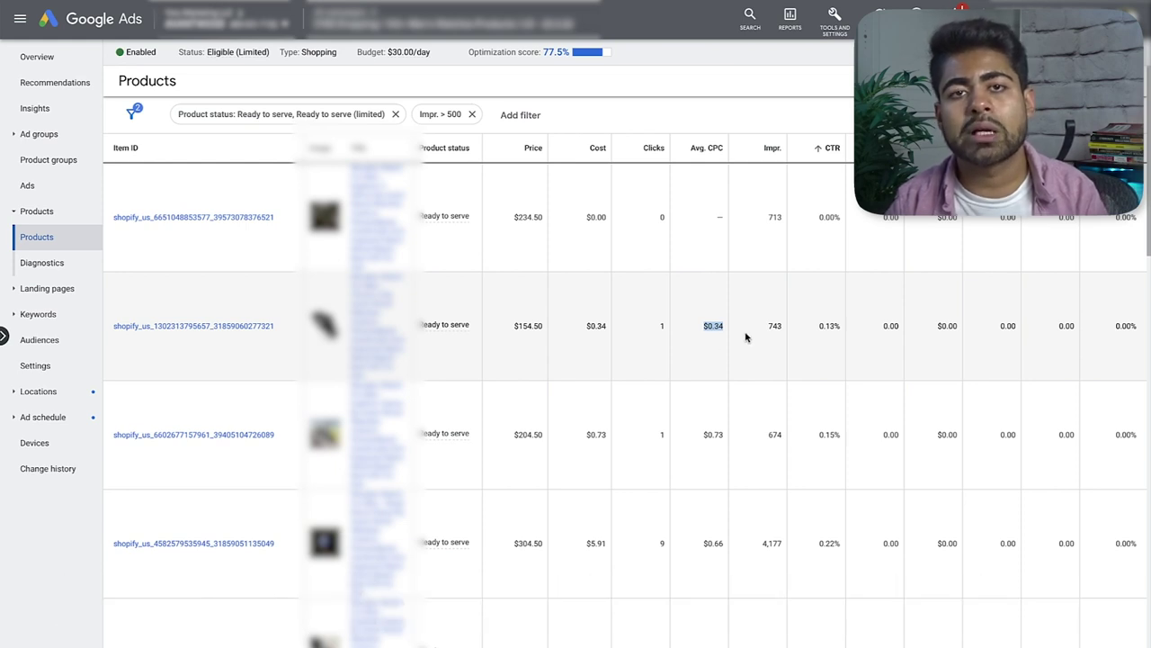
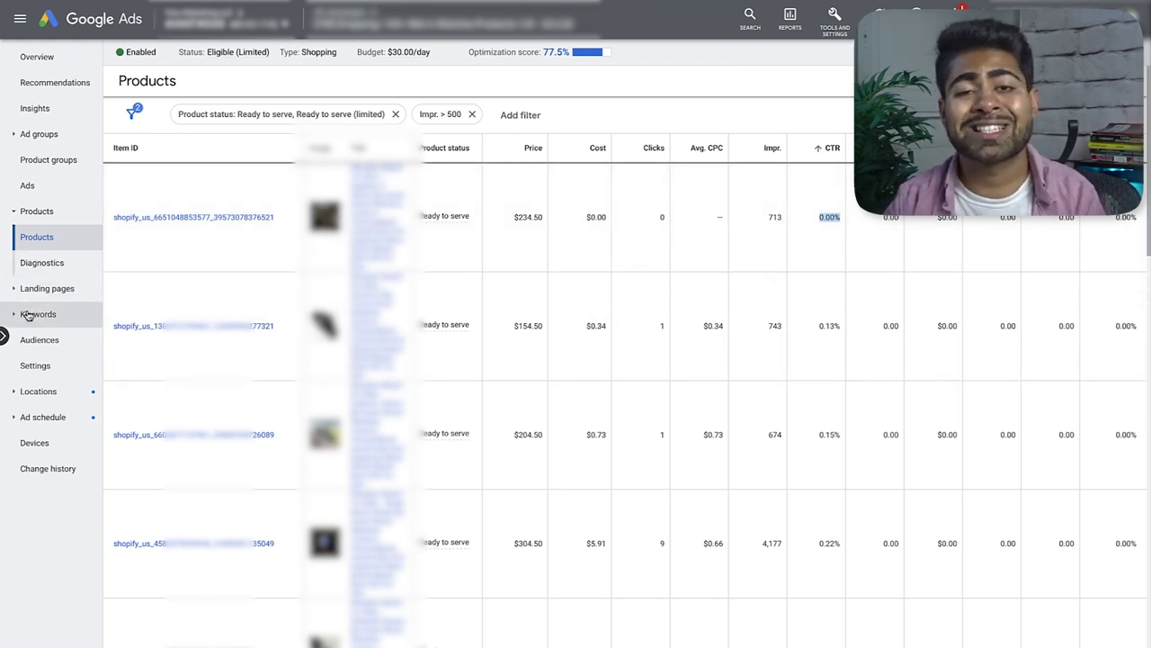
- View the campaign's negative keywords, and look through the clicks, impressions and CTR of its search terms
left_click(34, 314)
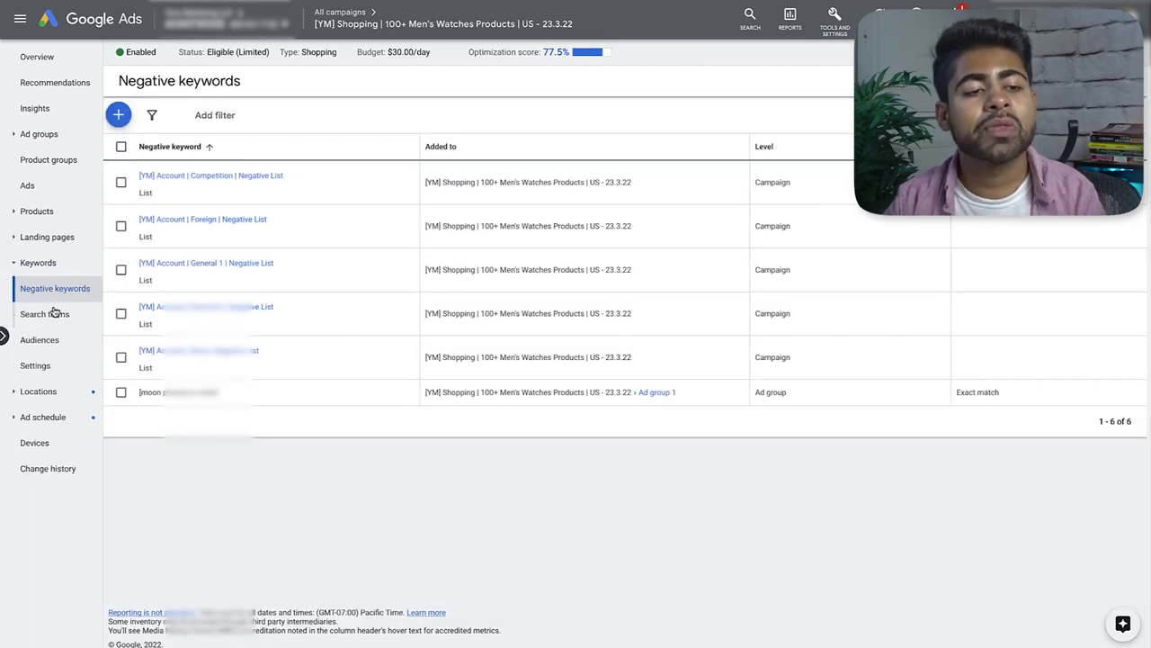
left_click(54, 314)
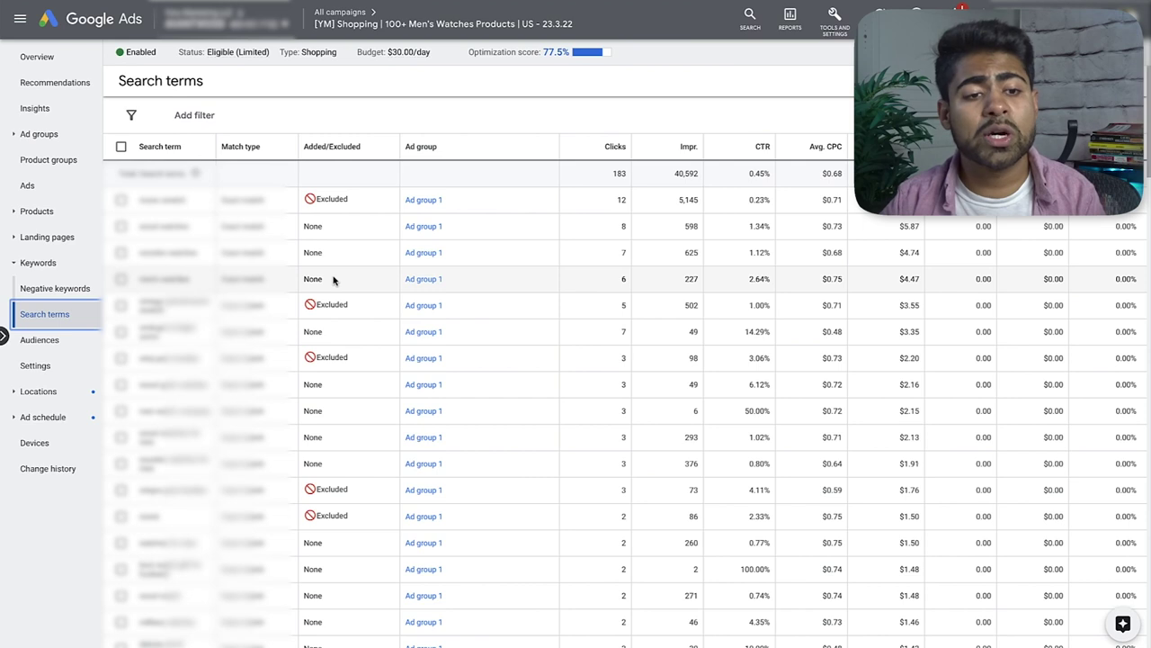
scroll(332, 281, "down", 3)
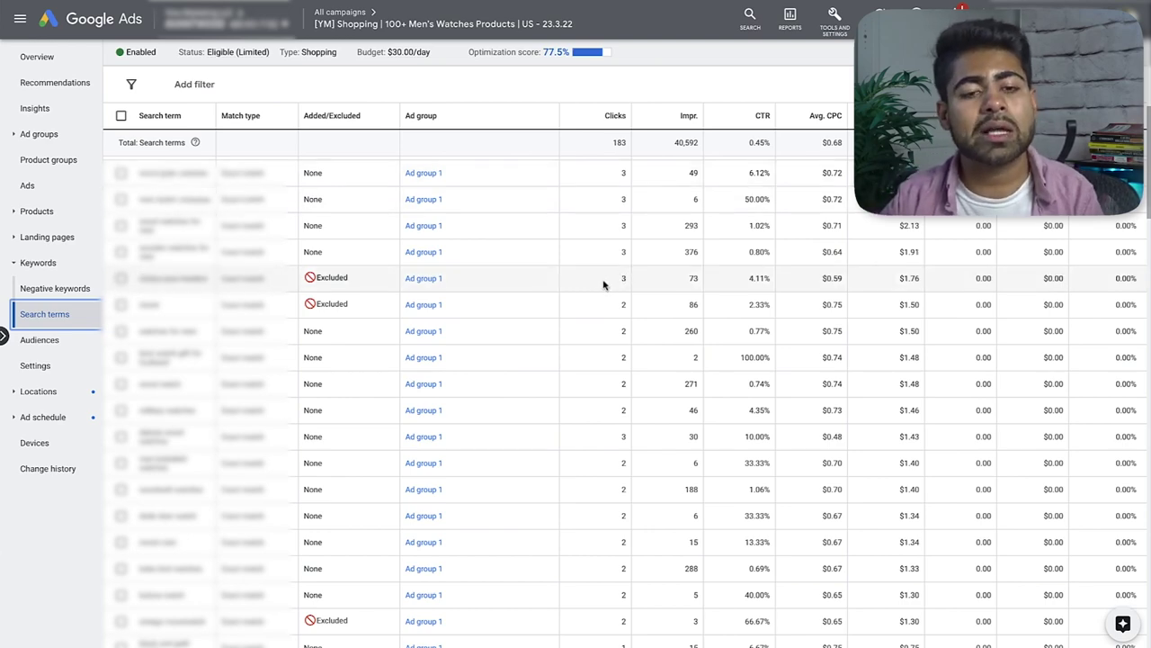
scroll(603, 285, "up", 3)
- Filter the search terms to more than 250 impressions and check the filter's condition without changing it
left_click(132, 84)
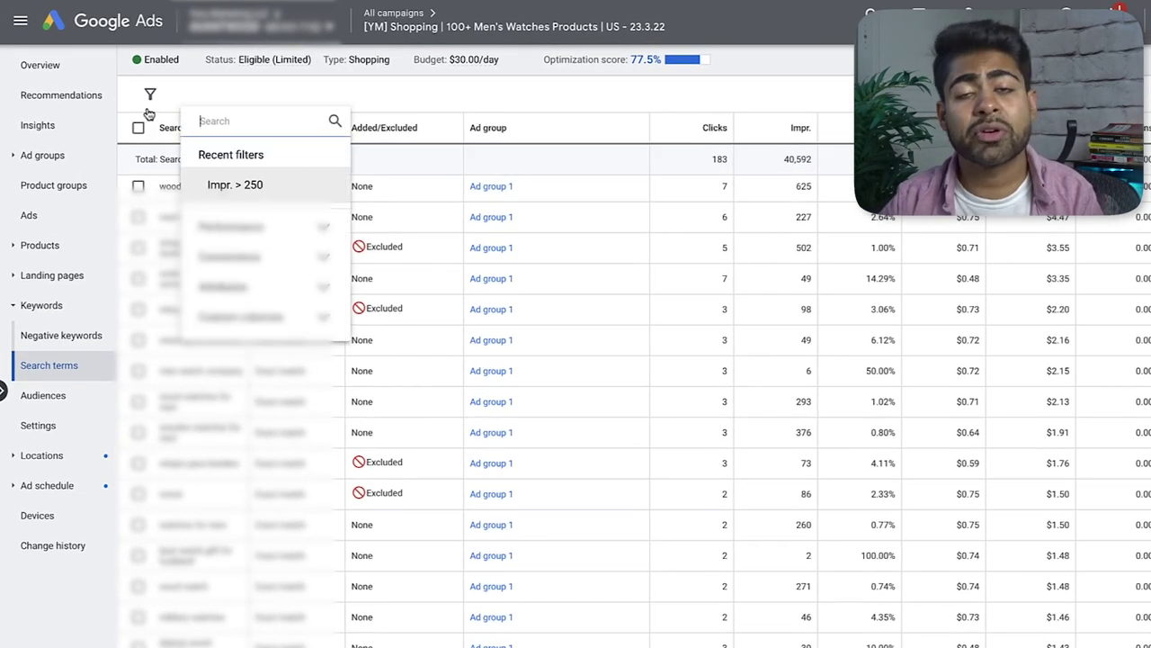
left_click(236, 183)
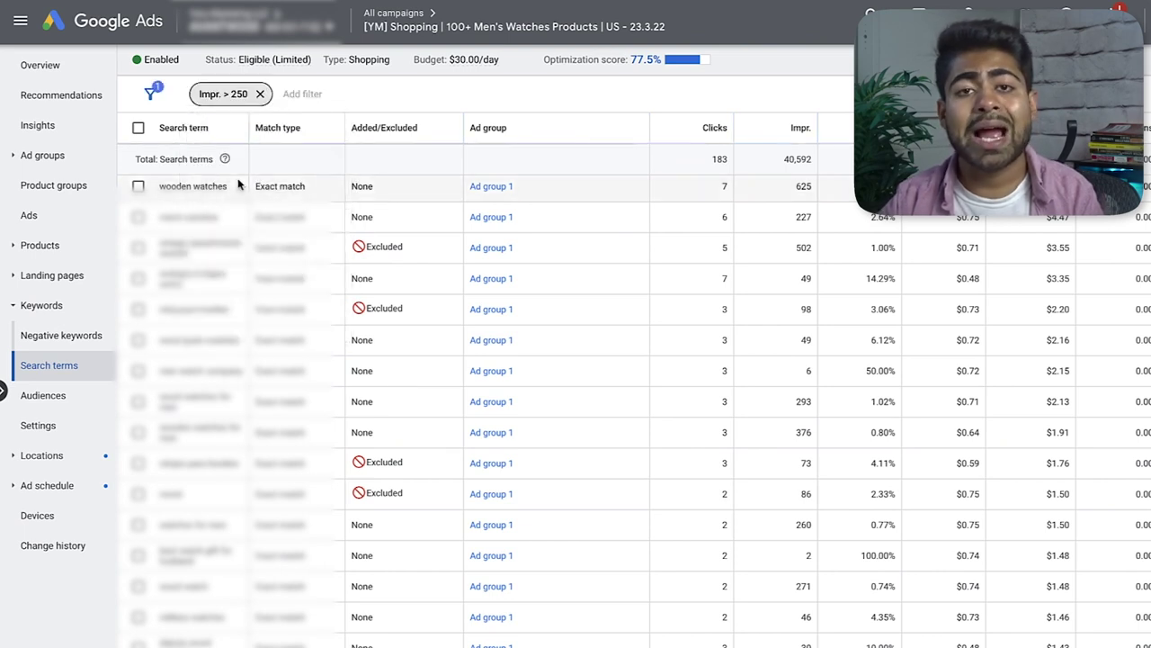
left_click(219, 128)
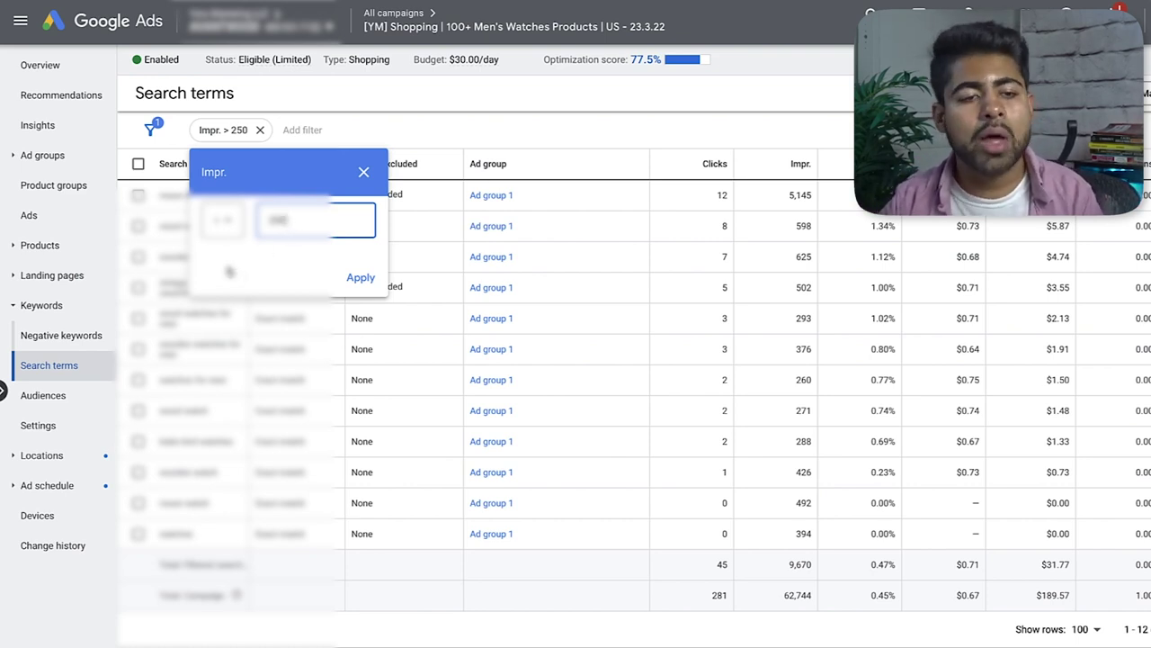
left_click(364, 172)
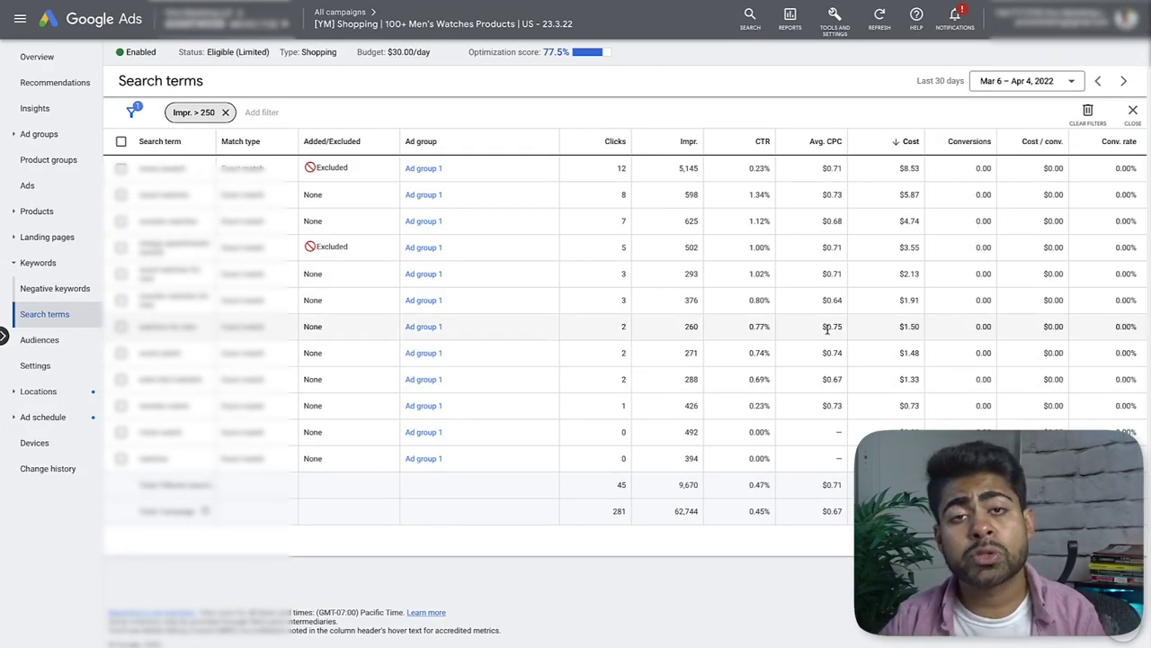
- Set the date range of the search terms report to the last 50 days up to today
double_click(909, 174)
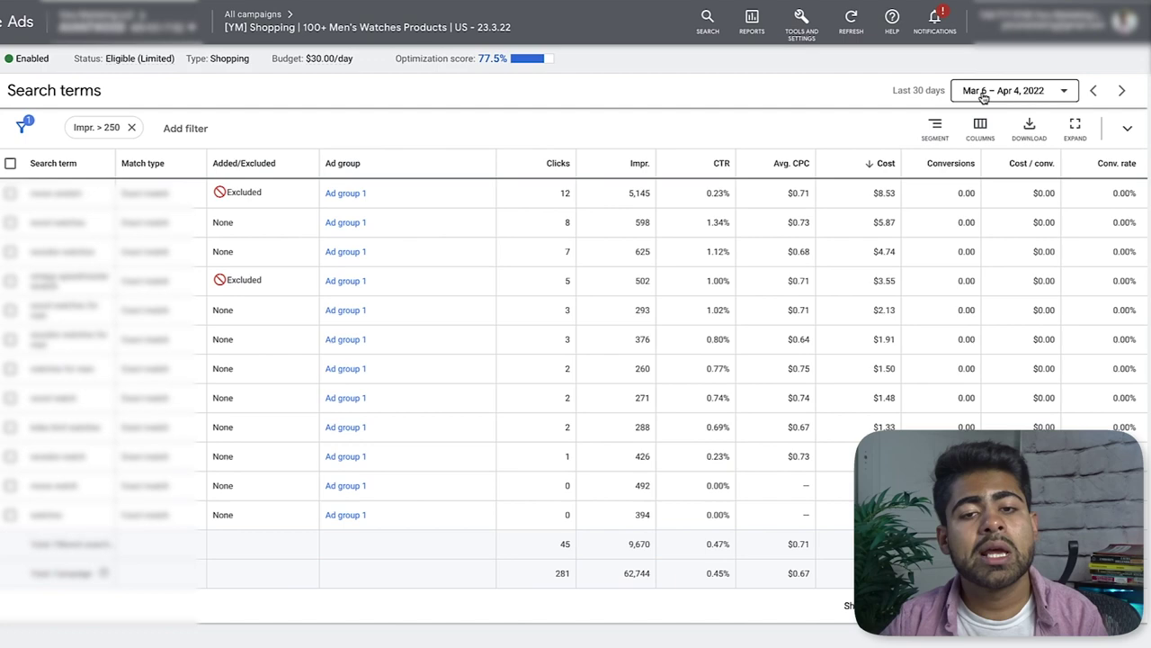
left_click(1017, 81)
left_click(801, 477)
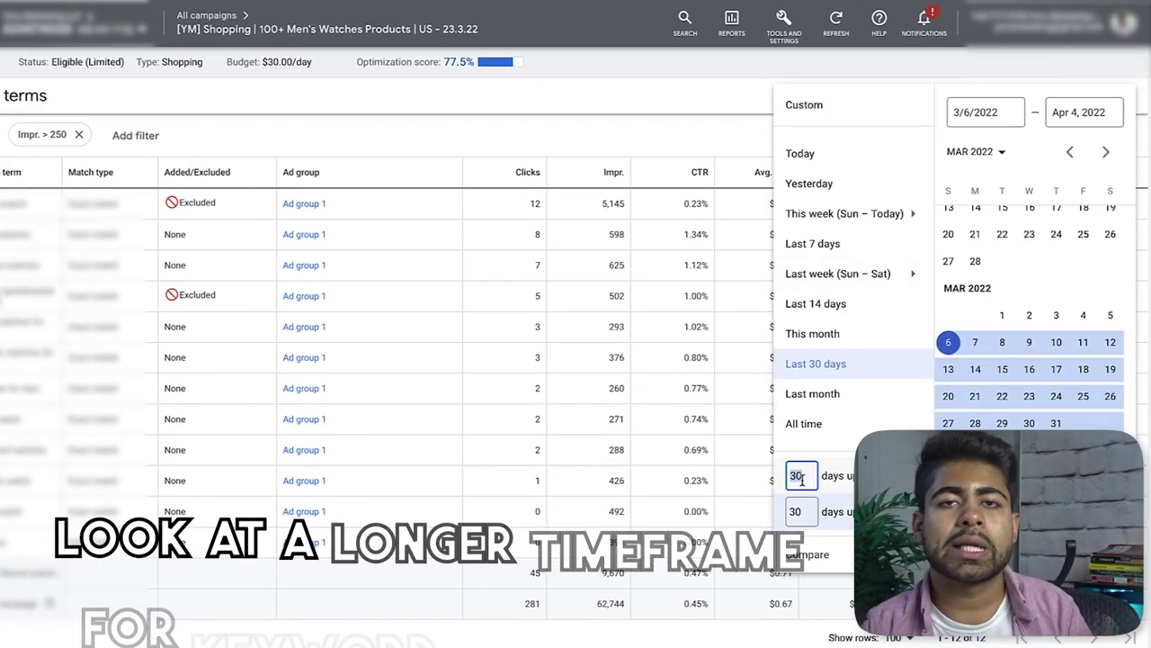
type("50")
key("Return")
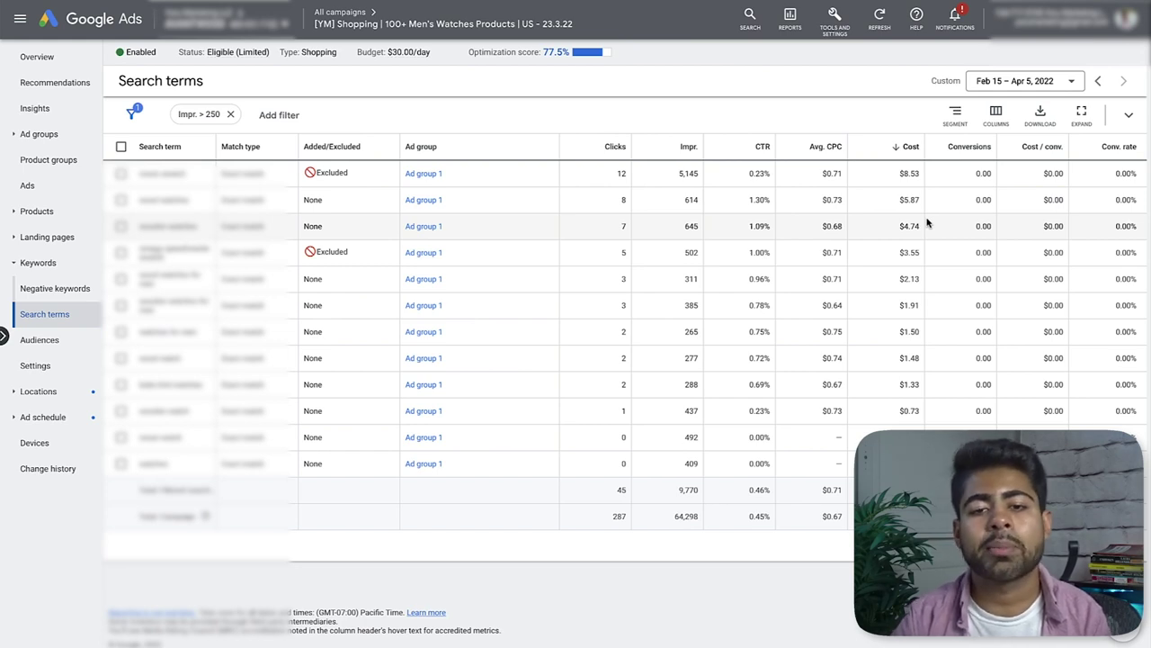
- Examine the cost and conversions of the highest-cost search term, and check which terms are already excluded
triple_click(910, 177)
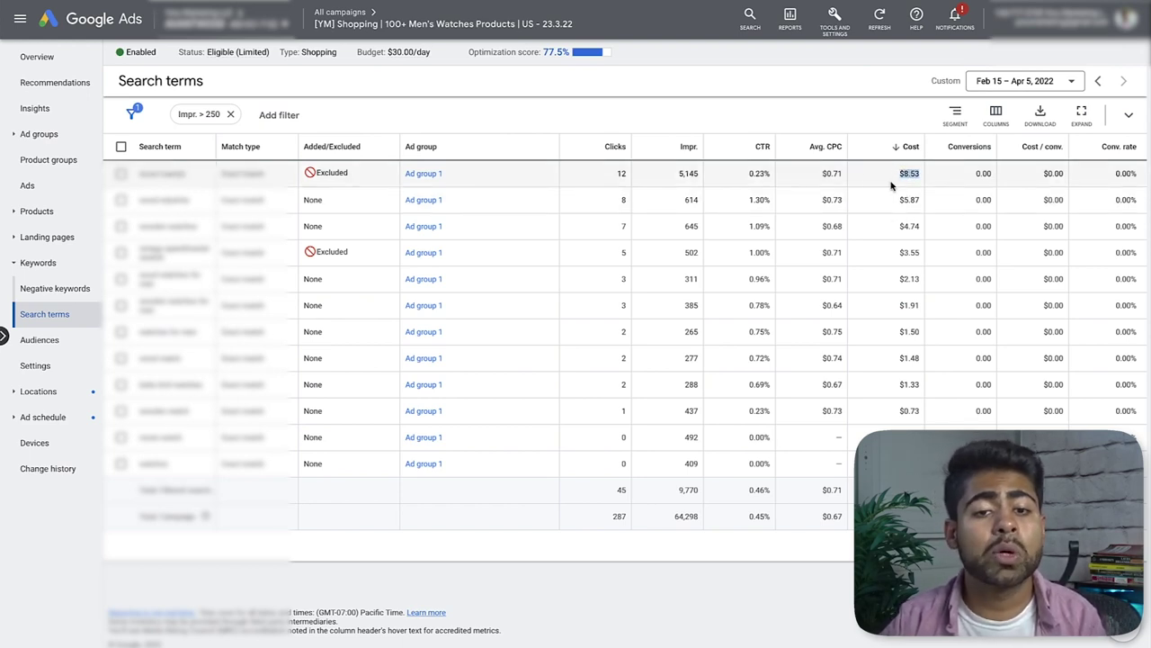
left_click_drag(895, 174, 908, 193)
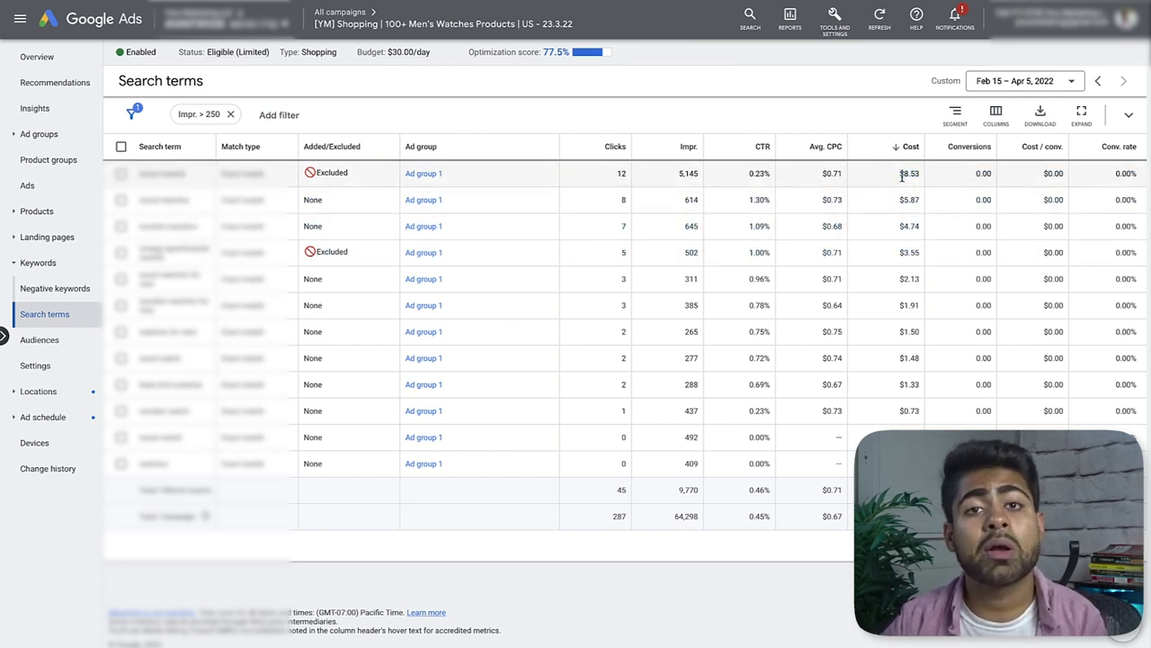
left_click_drag(900, 174, 916, 177)
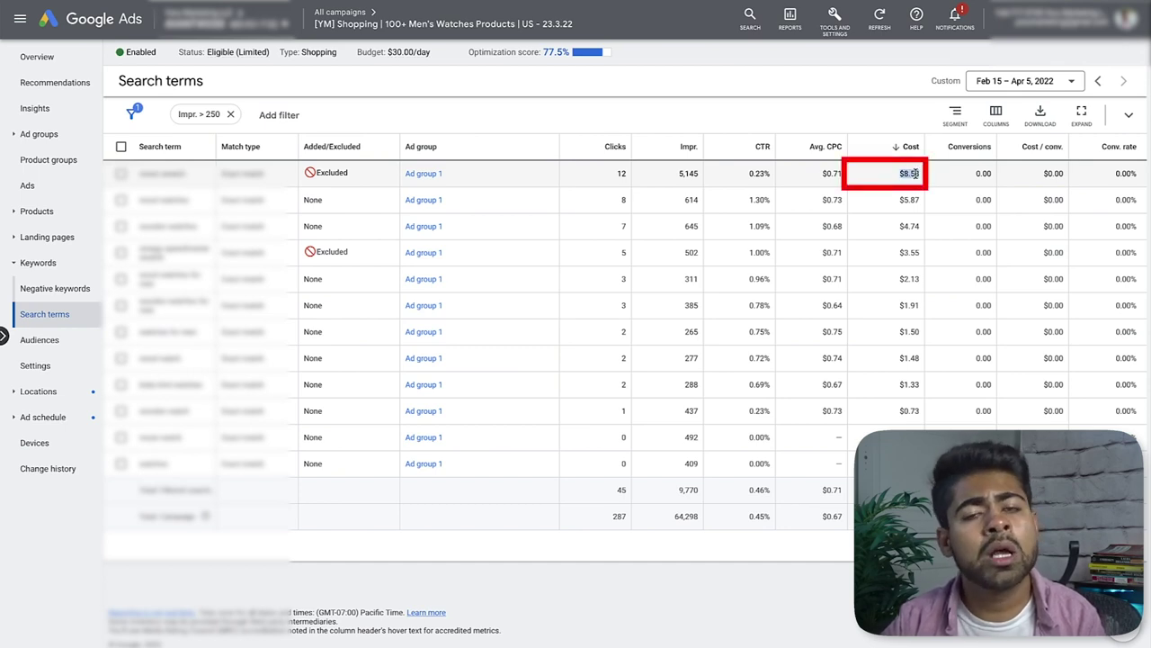
double_click(983, 174)
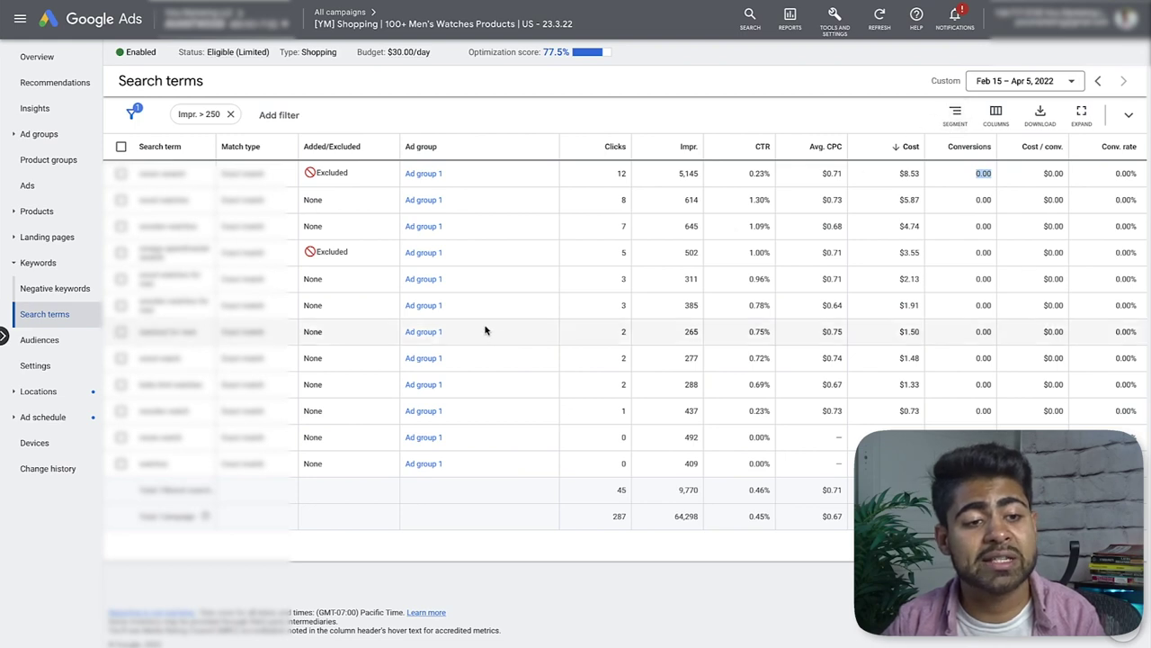
left_click(347, 251)
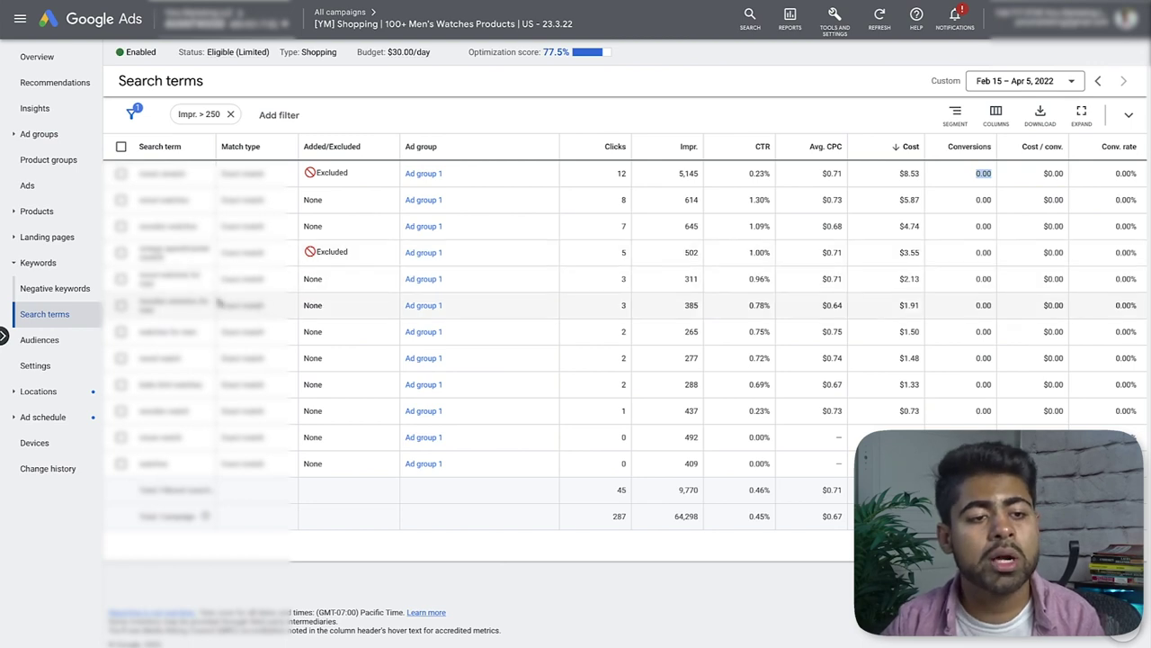
left_click(121, 172)
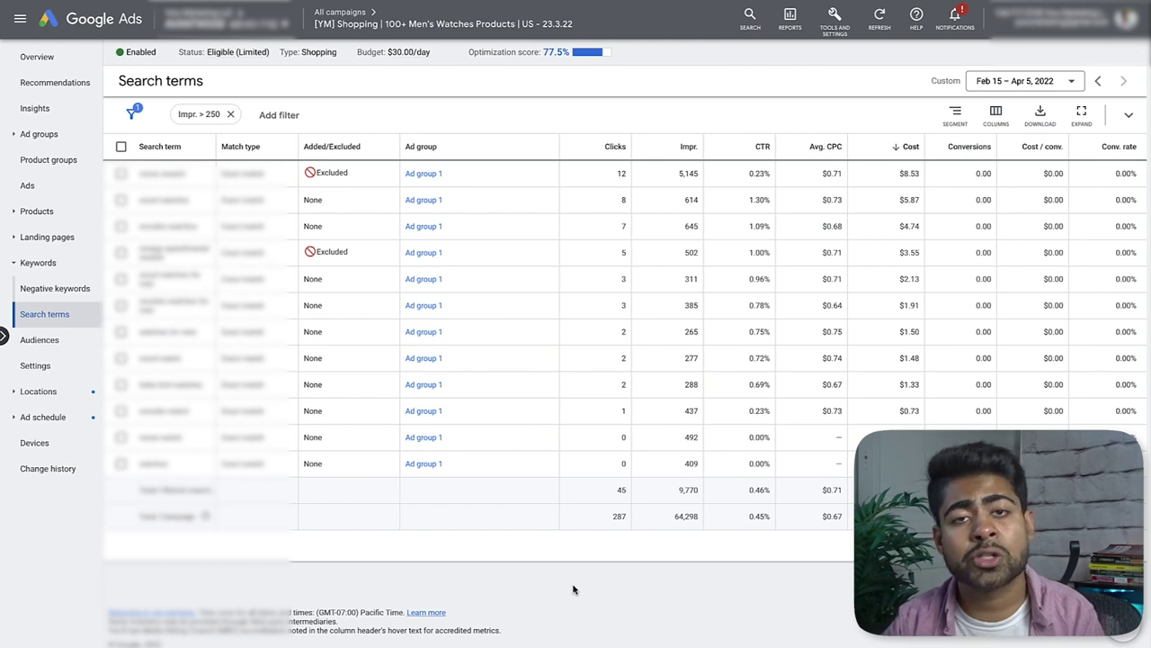
double_click(910, 174)
left_click(907, 182)
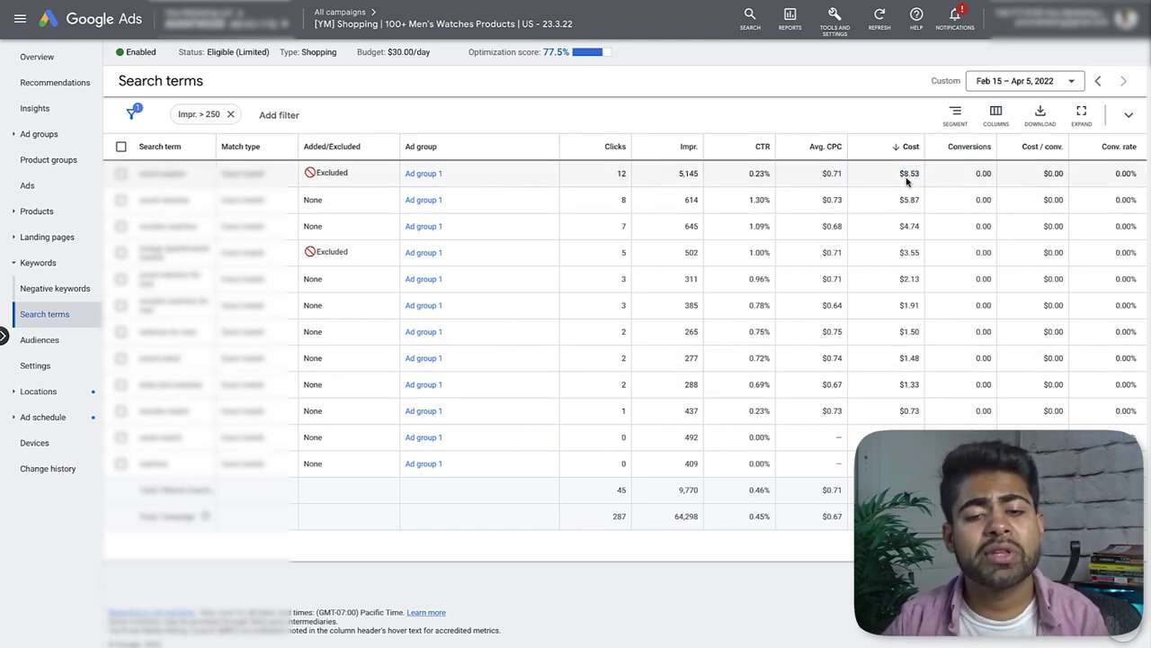
double_click(983, 172)
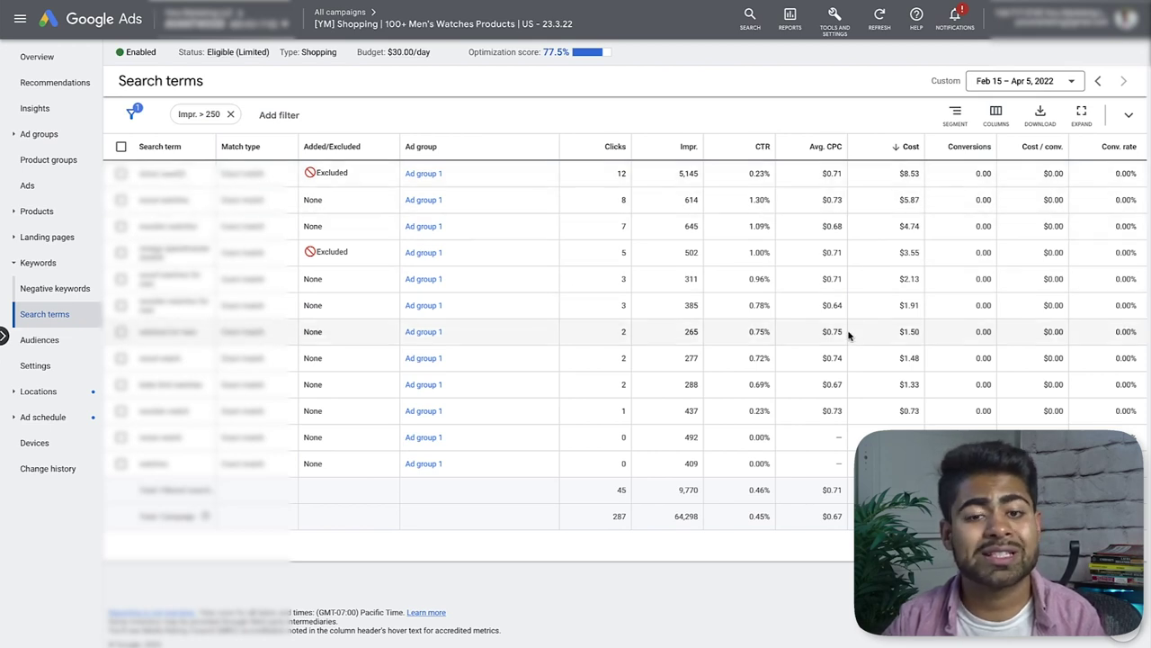
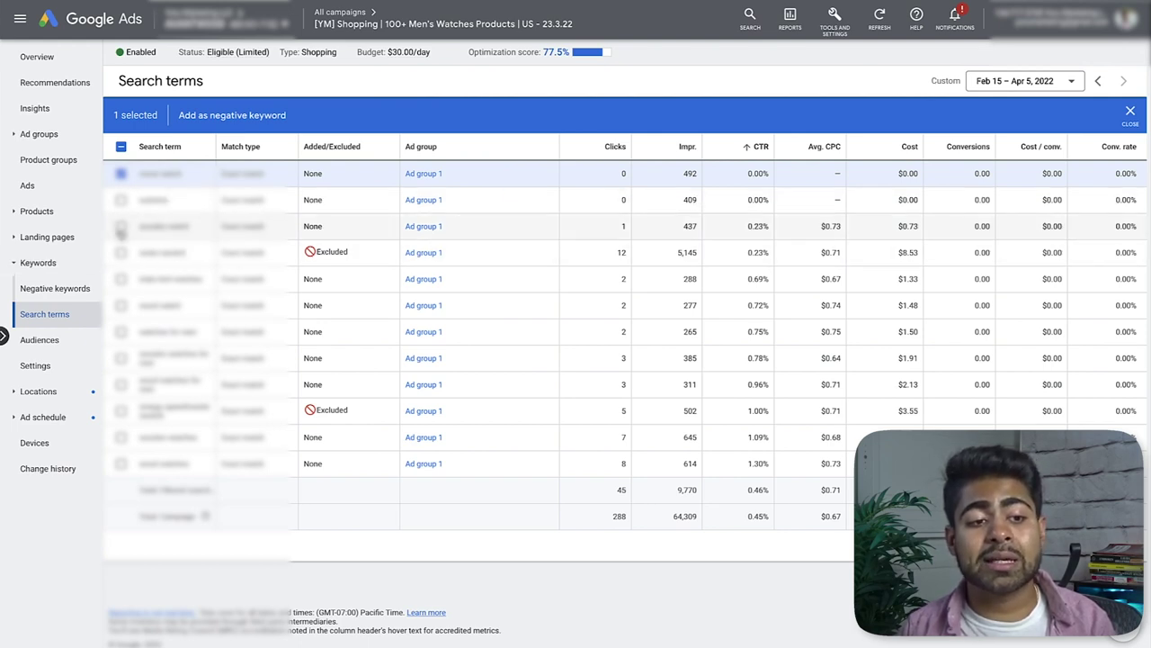
- Mark the two zero-click search terms and compare the impressions and clicks of the lowest-CTR terms
left_click(121, 200)
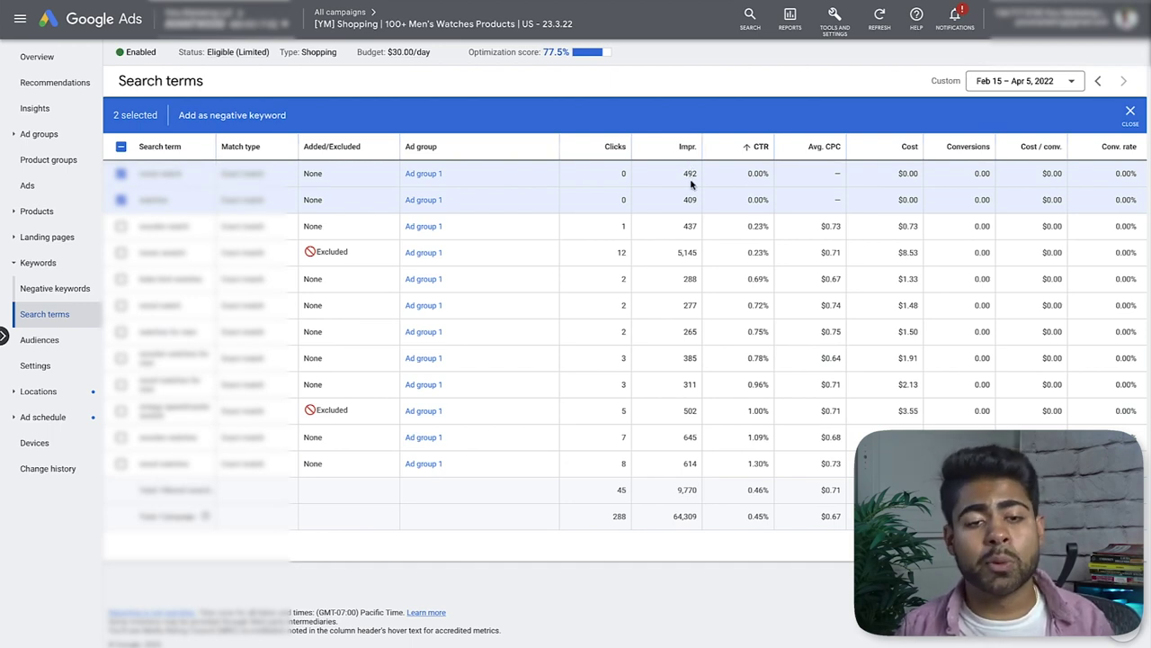
left_click_drag(707, 197, 606, 176)
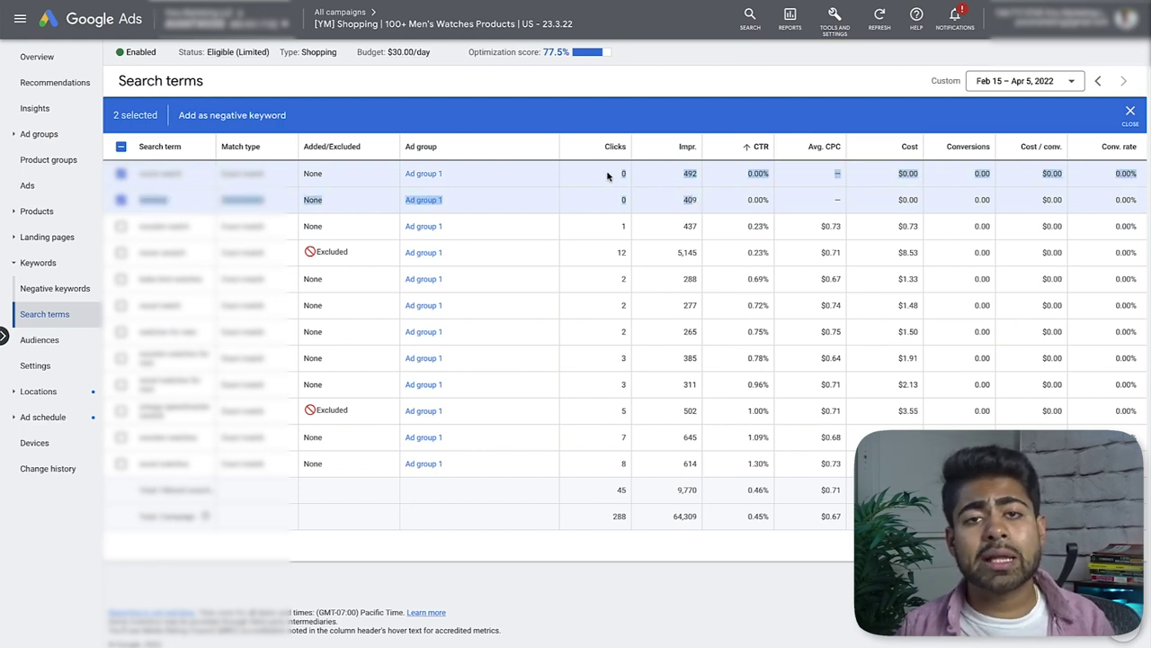
left_click(607, 176)
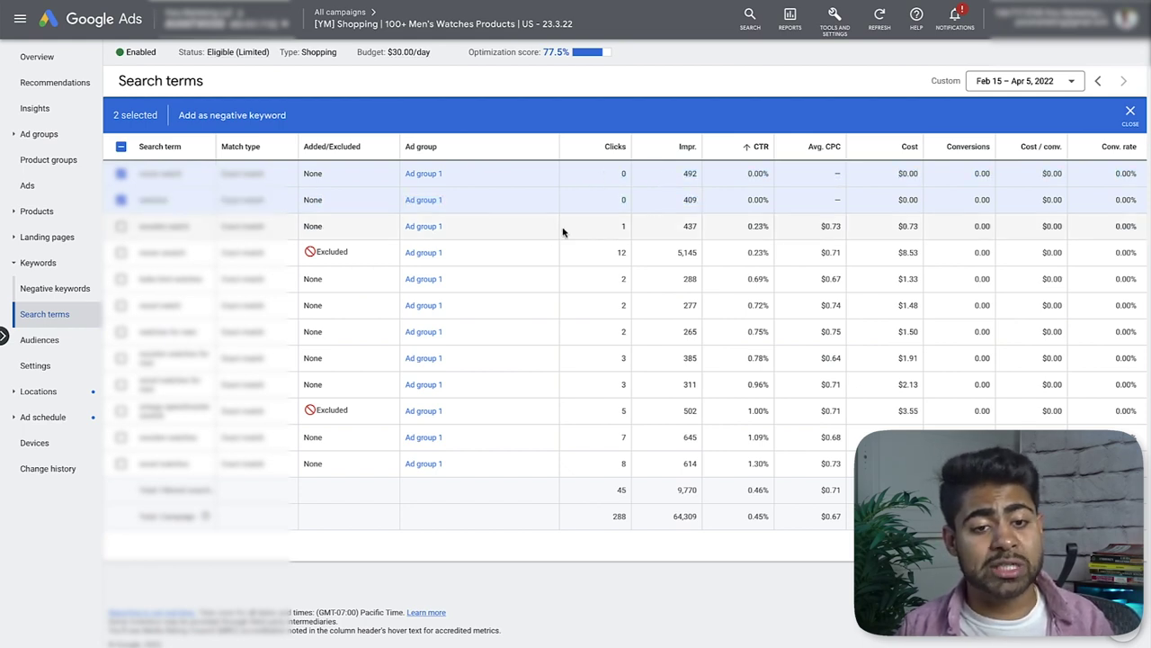
double_click(690, 227)
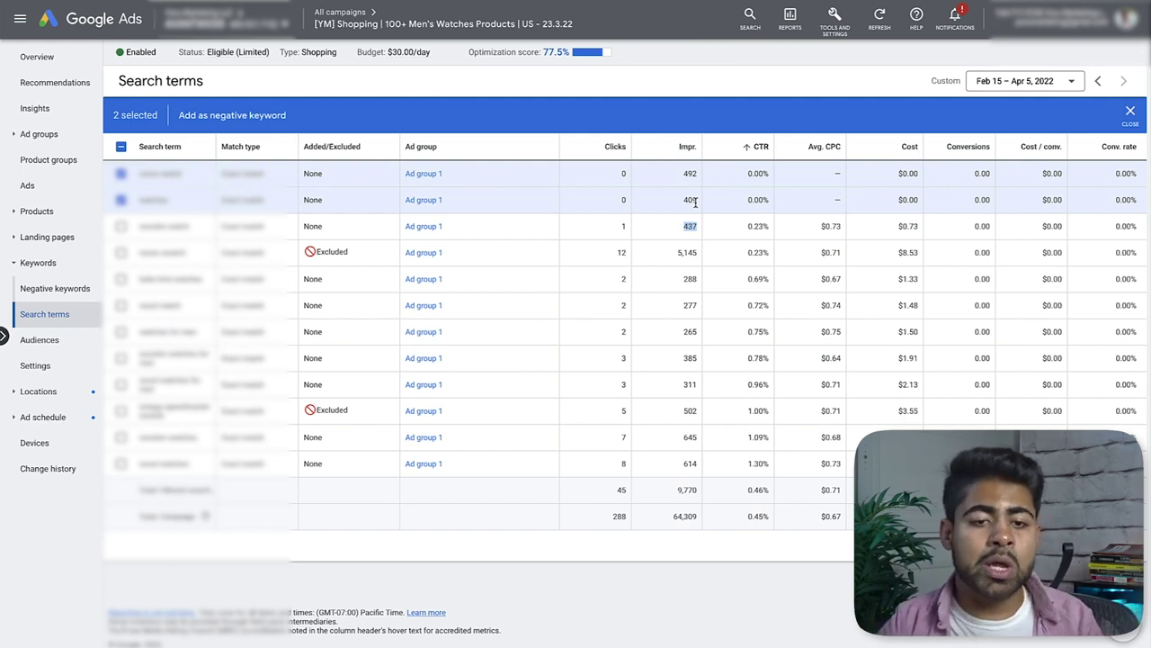
left_click(676, 226)
double_click(620, 252)
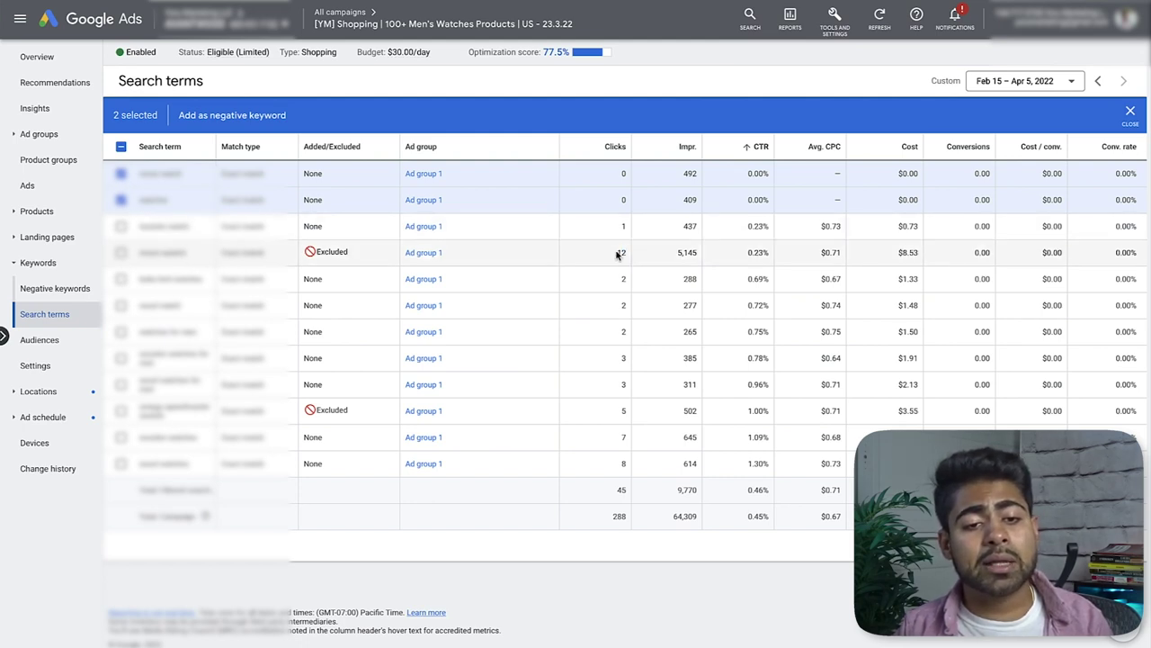
- Multiply 13 by 300 in the Calculator and compare it with the impressions and clicks of the excluded low-CTR search term
left_click_drag(675, 252, 700, 252)
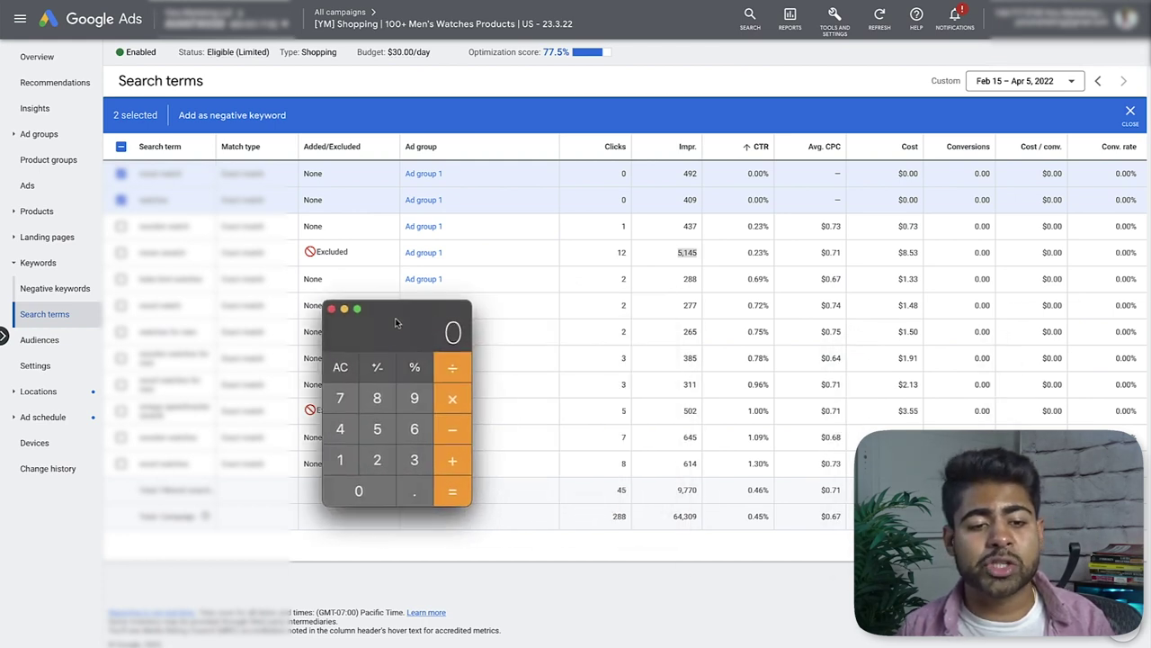
left_click(347, 468)
left_click(414, 459)
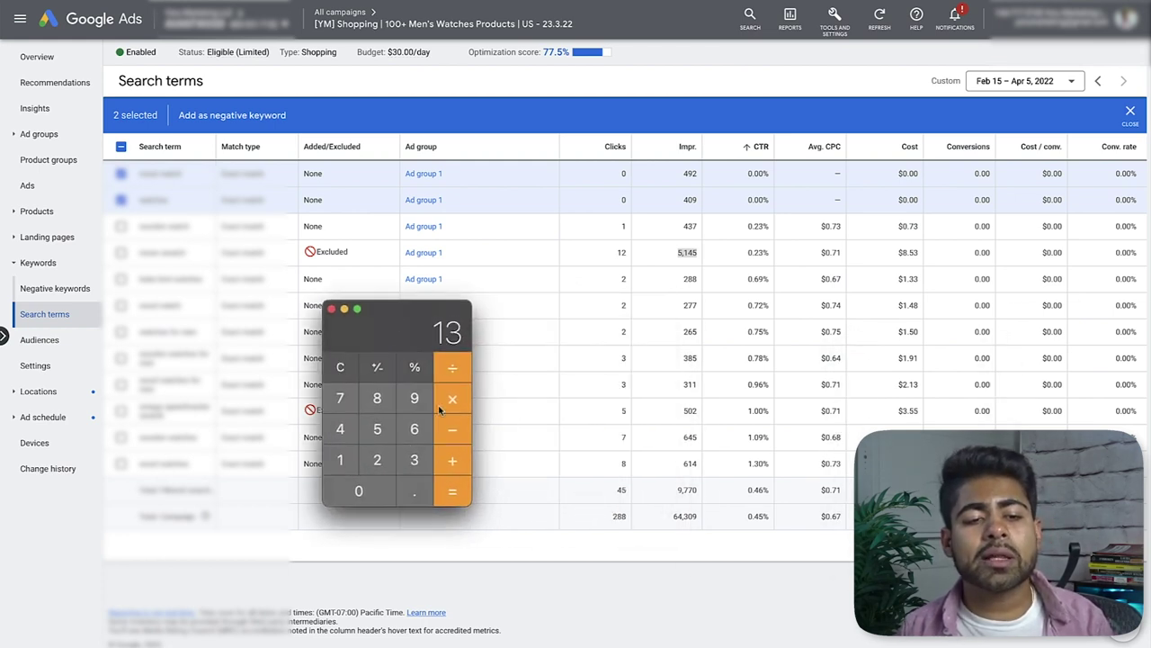
left_click(414, 460)
double_click(381, 492)
left_click(437, 488)
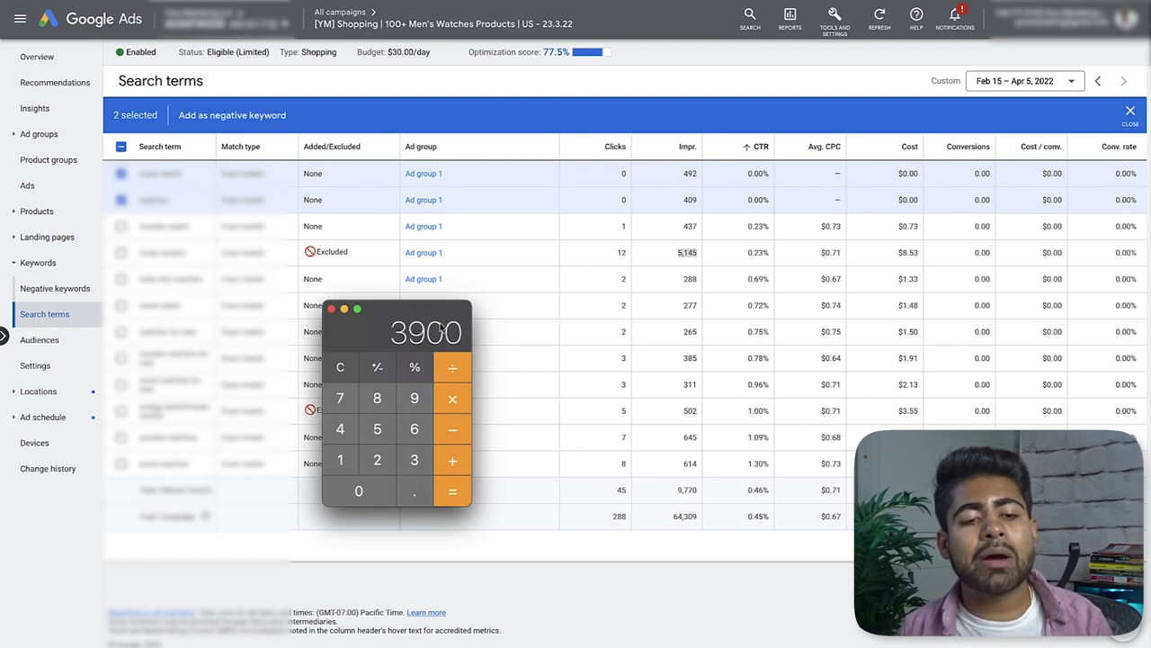
left_click(694, 262)
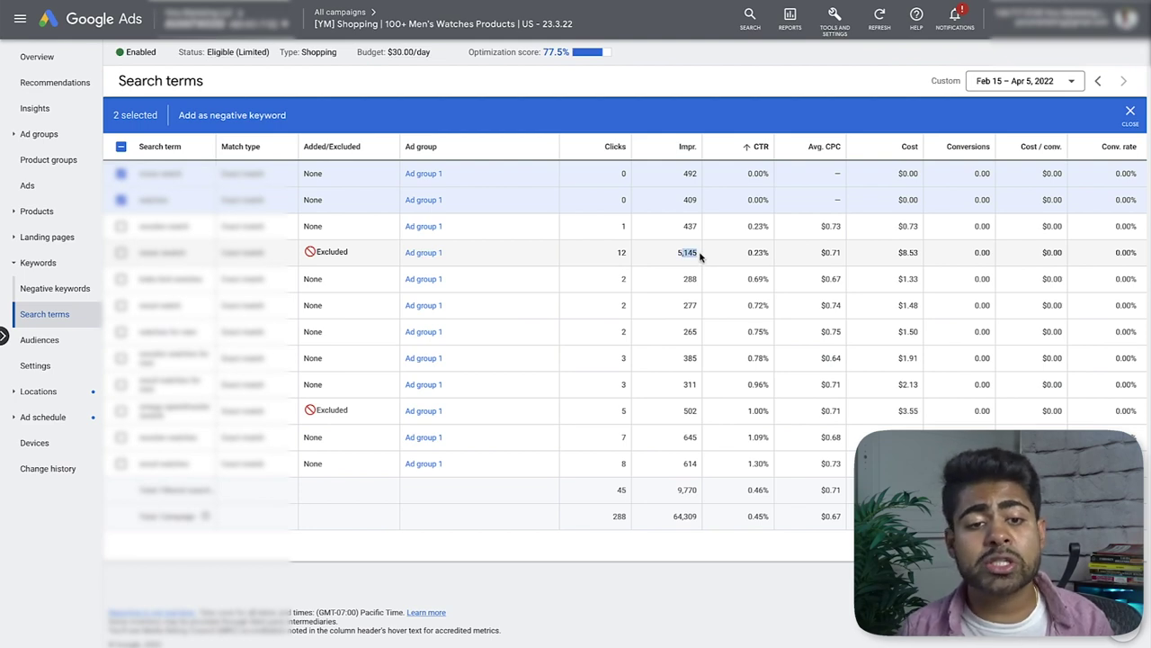
double_click(620, 253)
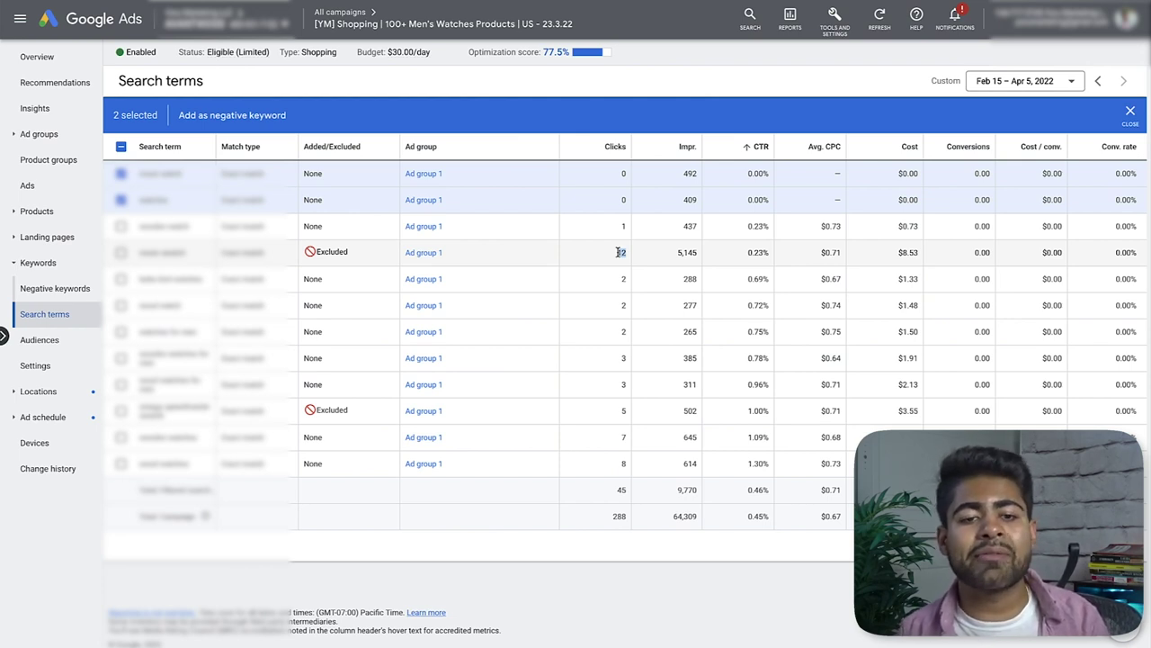
- Open the search terms of Ad group 1, mark the lowest-CTR terms for review and clear the selection
left_click(424, 255)
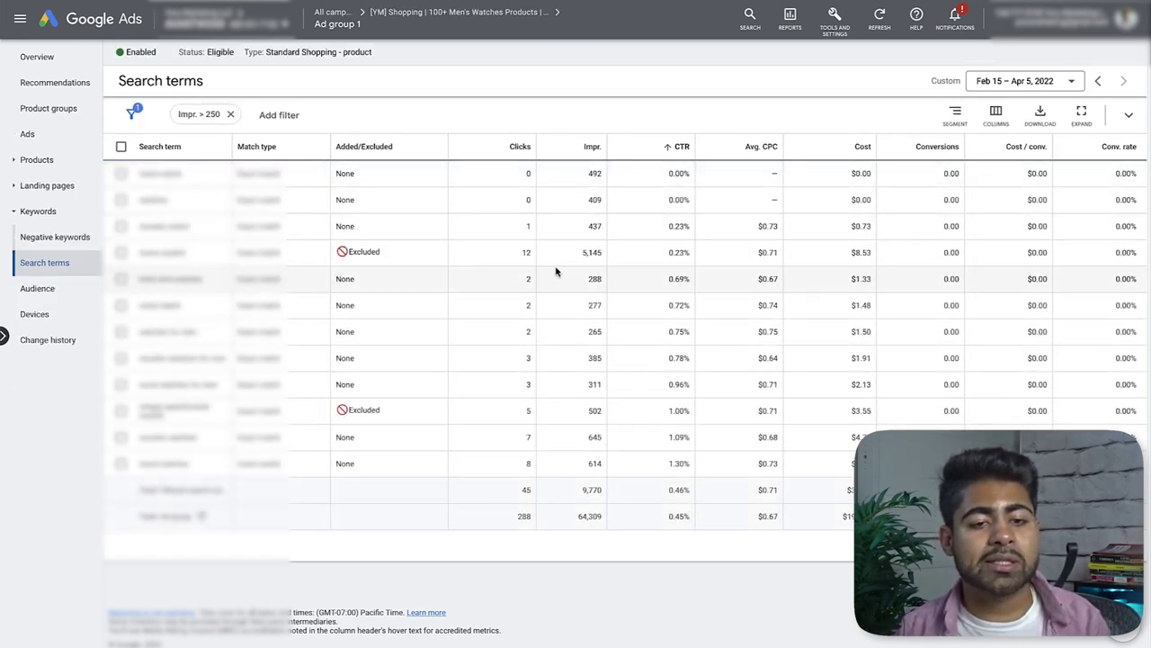
left_click(121, 251)
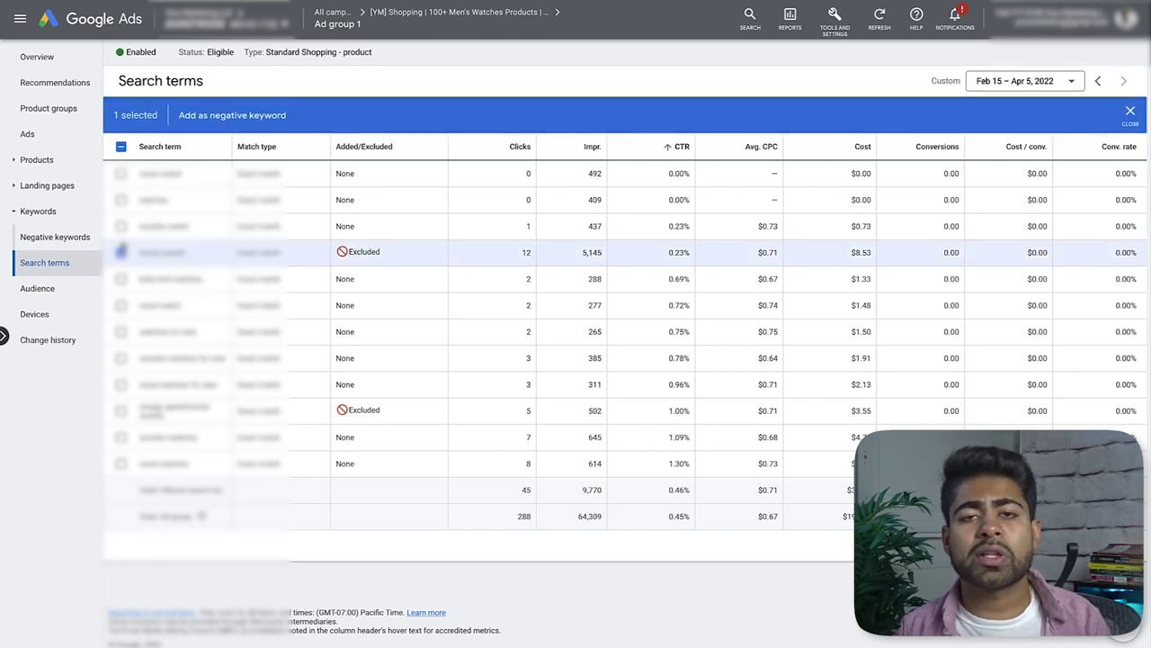
left_click(121, 225)
left_click(120, 200)
left_click(121, 172)
left_click(121, 225)
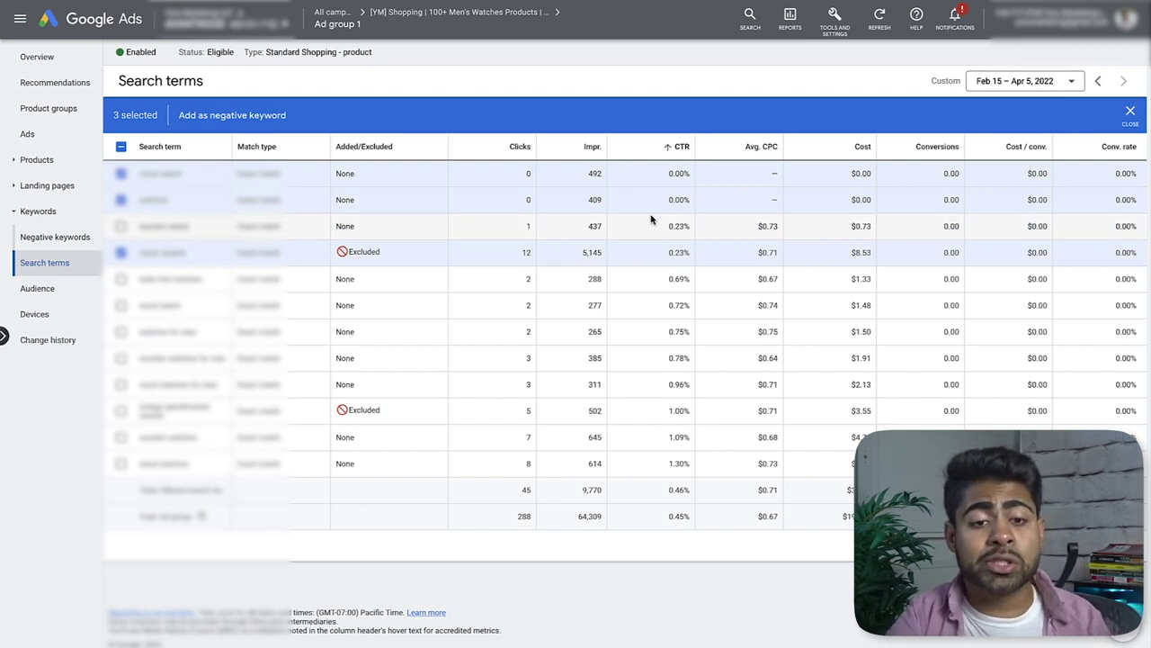
left_click_drag(791, 358, 635, 288)
left_click(649, 284)
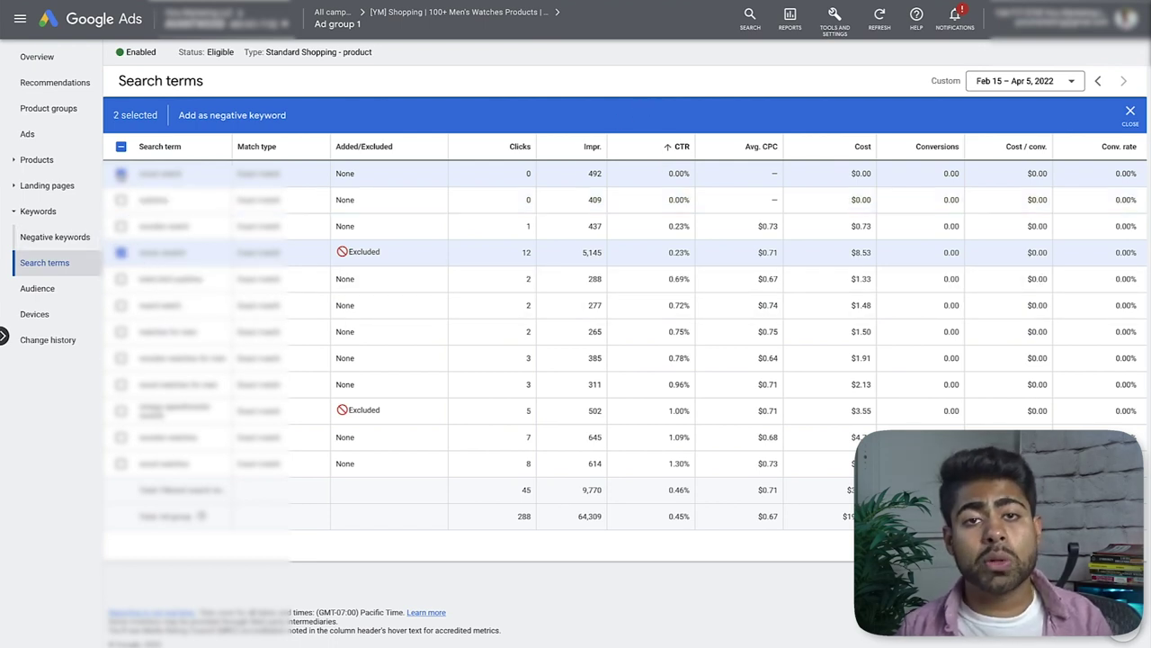
left_click(120, 252)
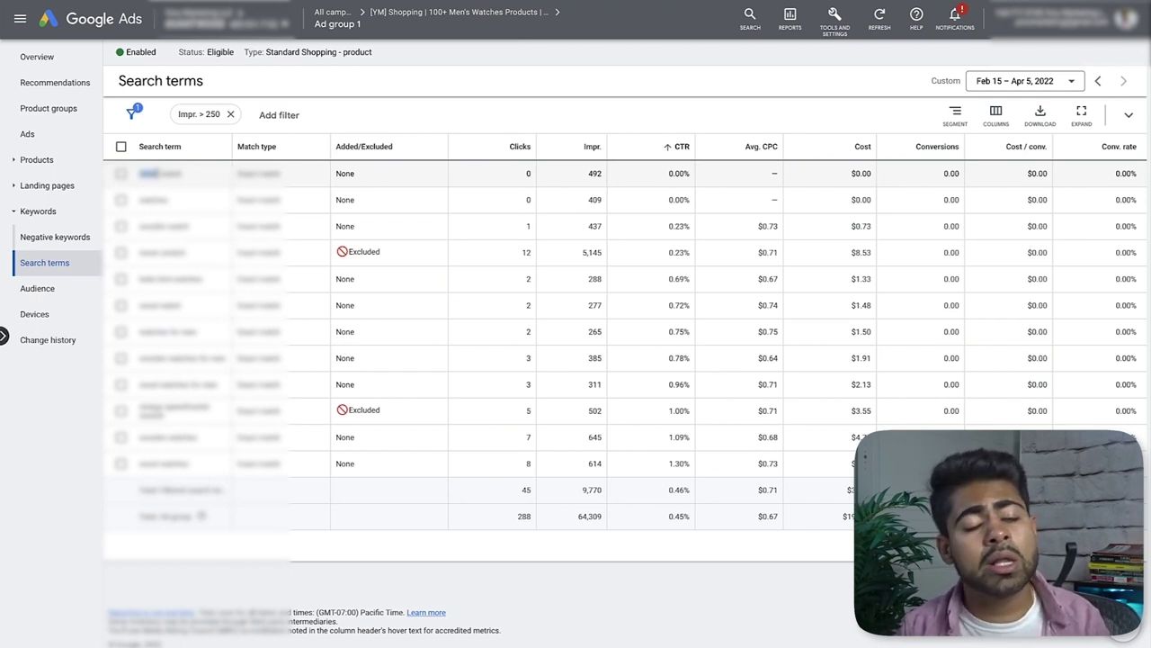
- Start a new negative keyword entry for Ad group 1 and enter "amazon" in quotation marks as a phrase-match keyword
left_click(62, 248)
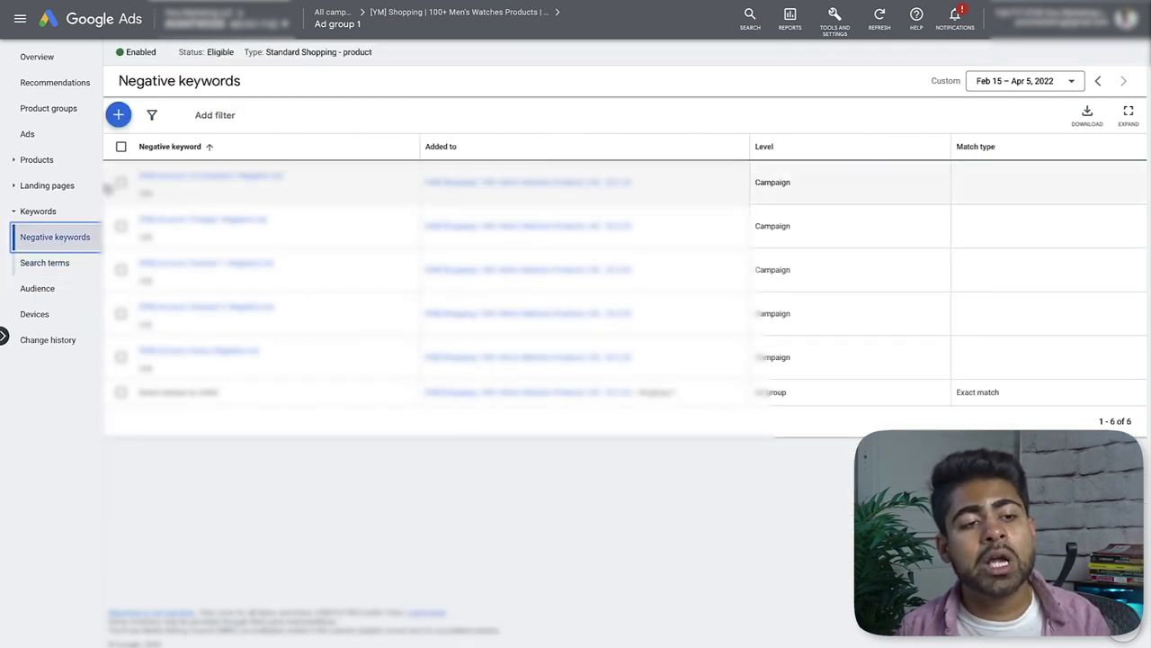
left_click(119, 116)
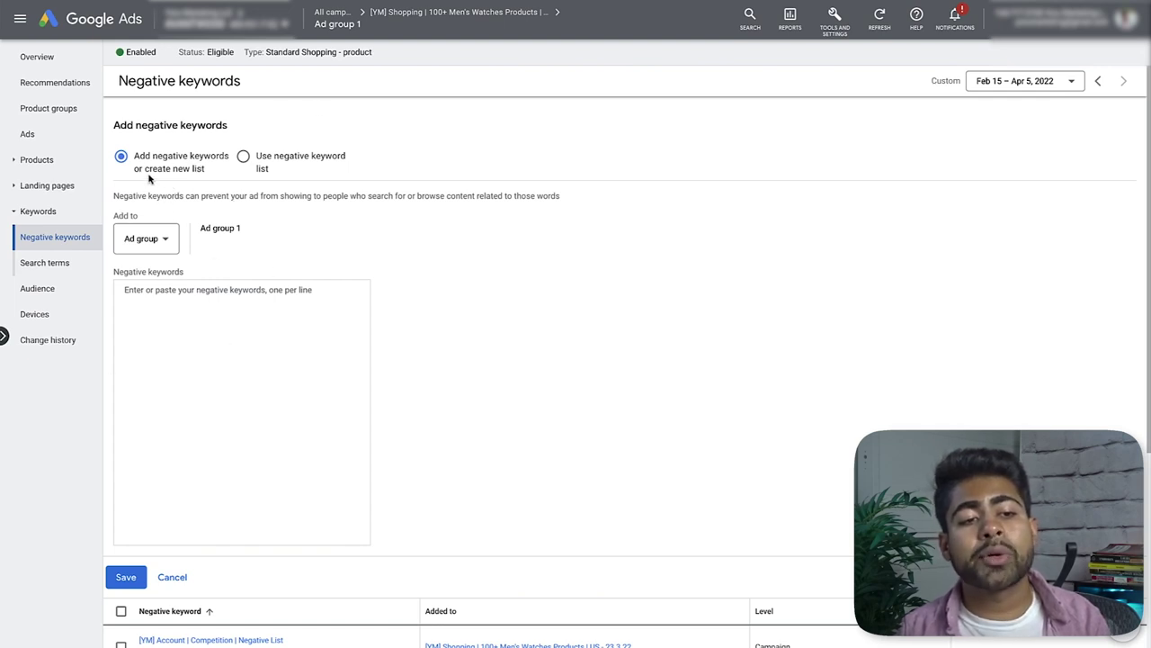
left_click(168, 360)
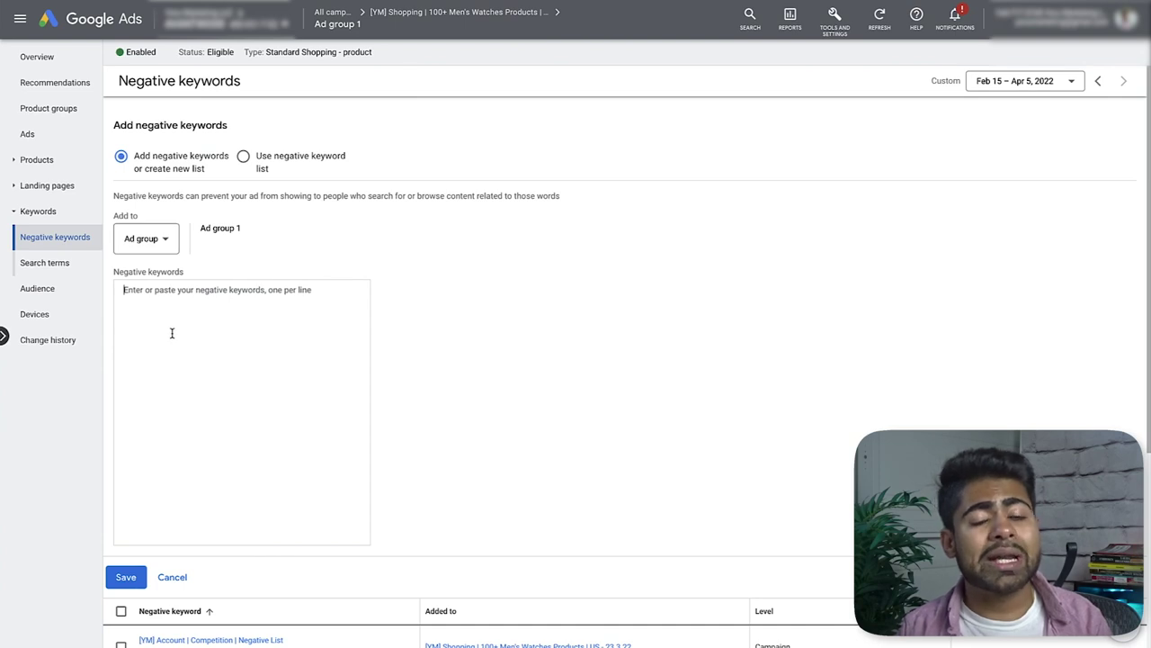
left_click(293, 409)
type("\"amazon\"")
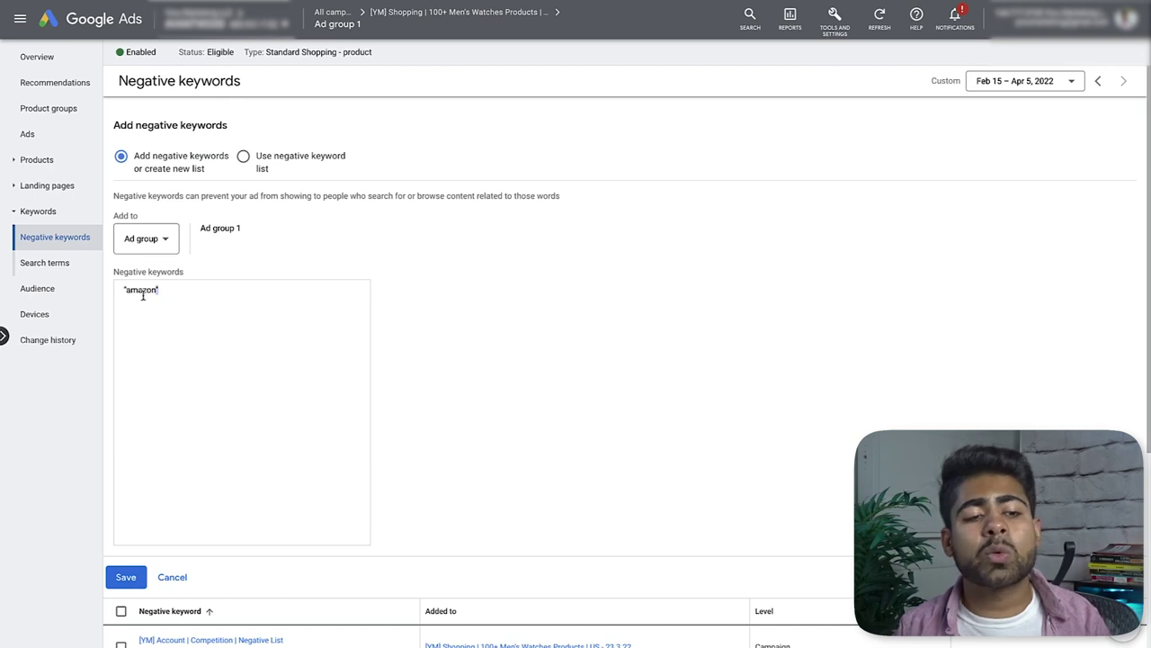
double_click(143, 290)
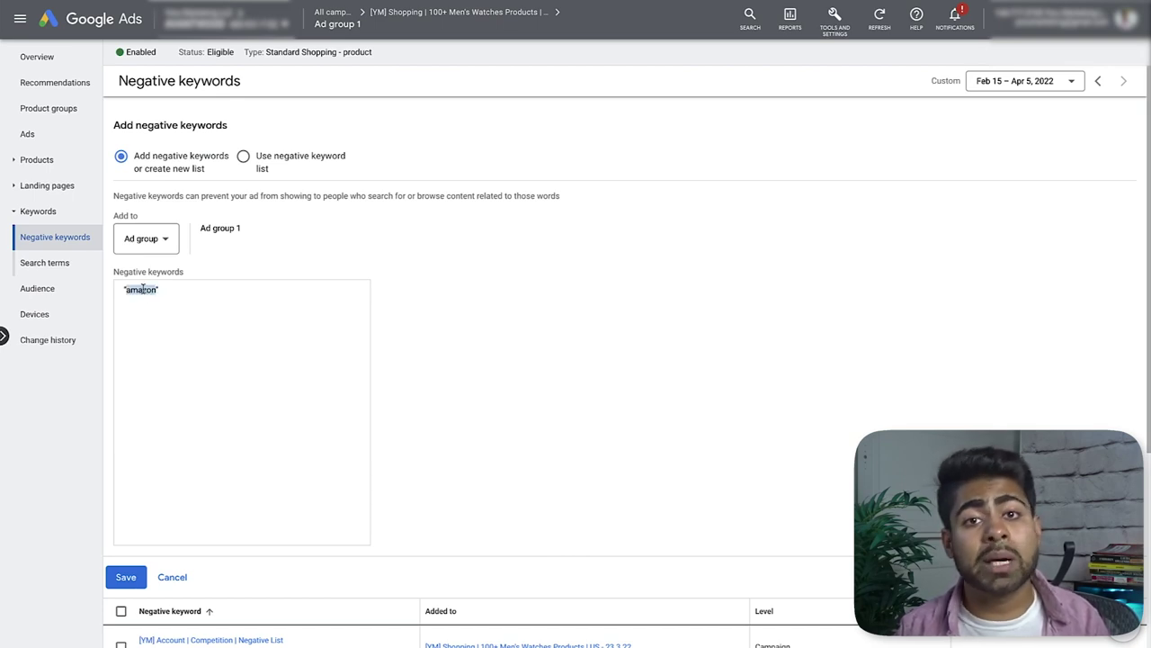
left_click(155, 289)
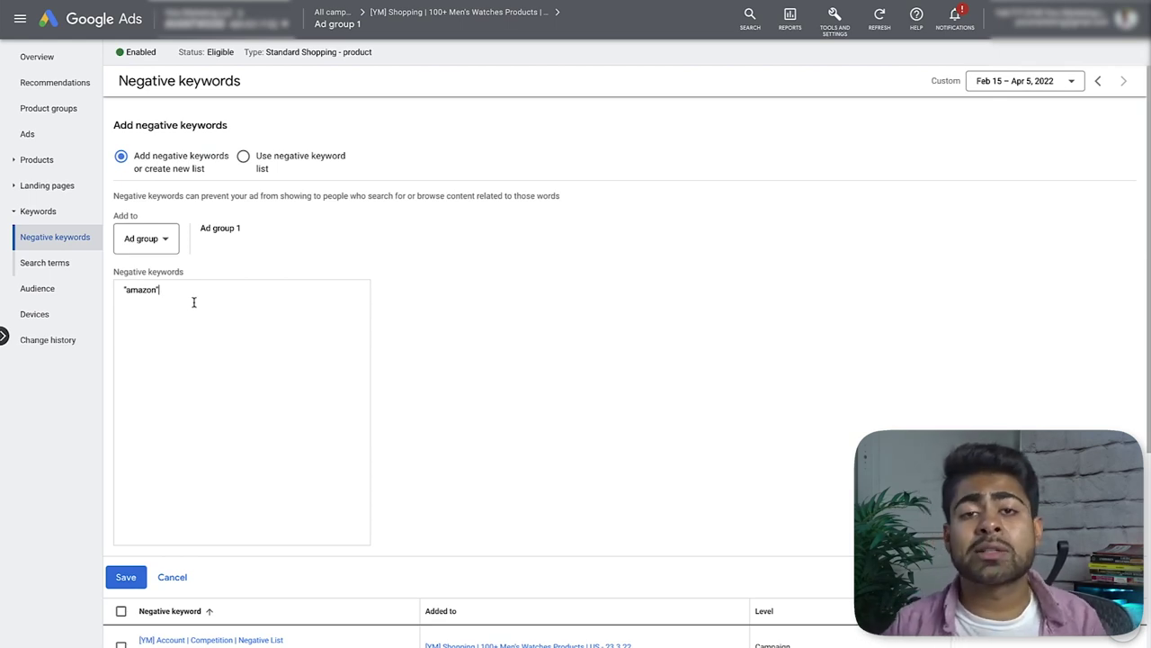
left_click_drag(171, 302, 110, 293)
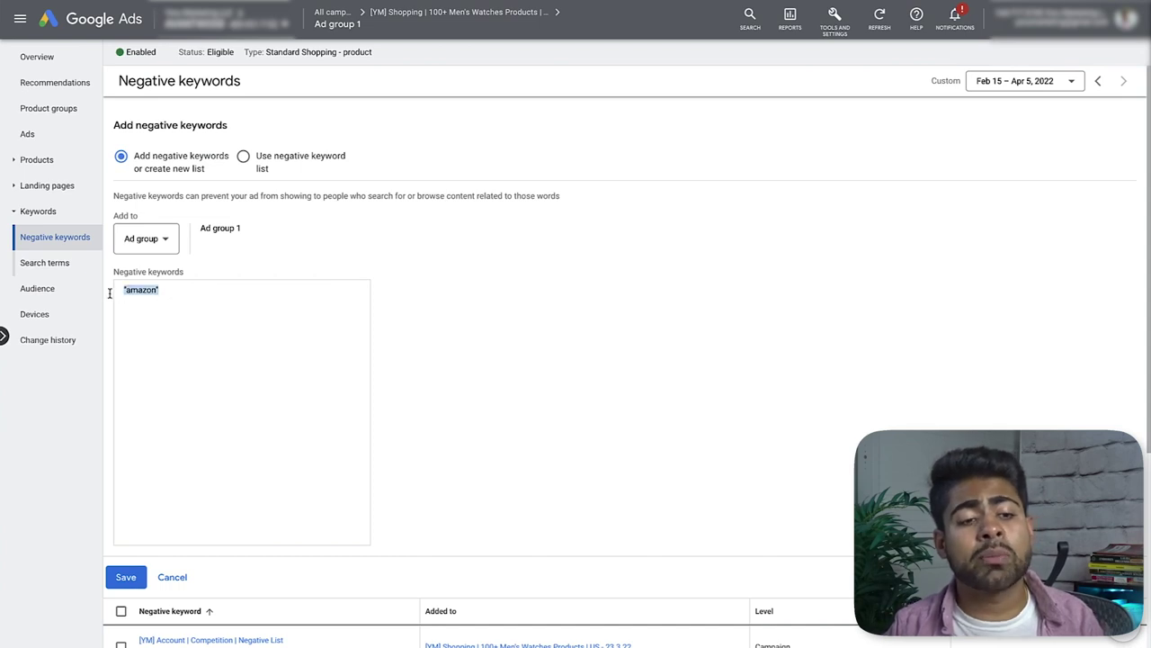
left_click(150, 304)
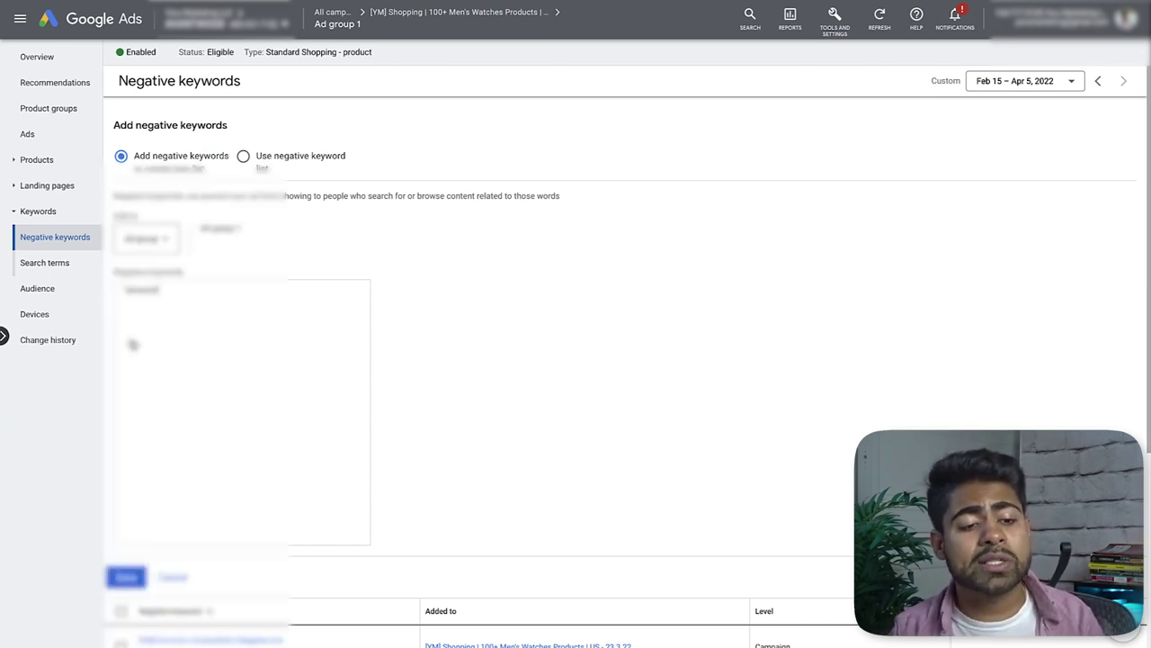
- Discard the new negative keyword entry and return to the search terms of Ad group 1
left_click(178, 577)
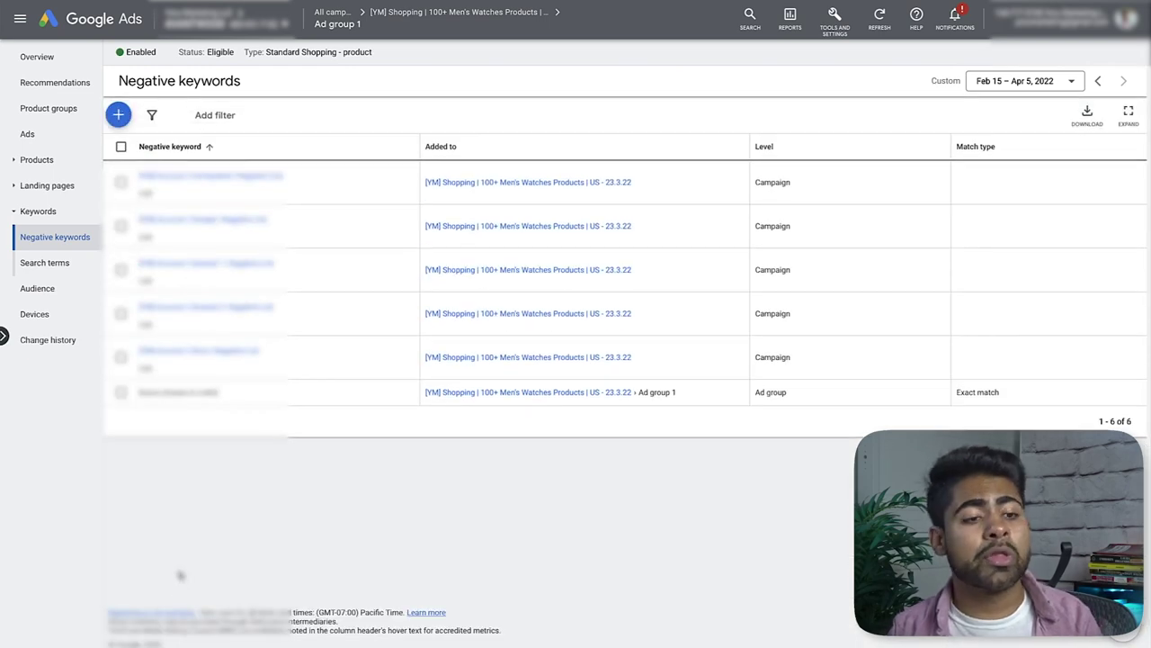
left_click(42, 270)
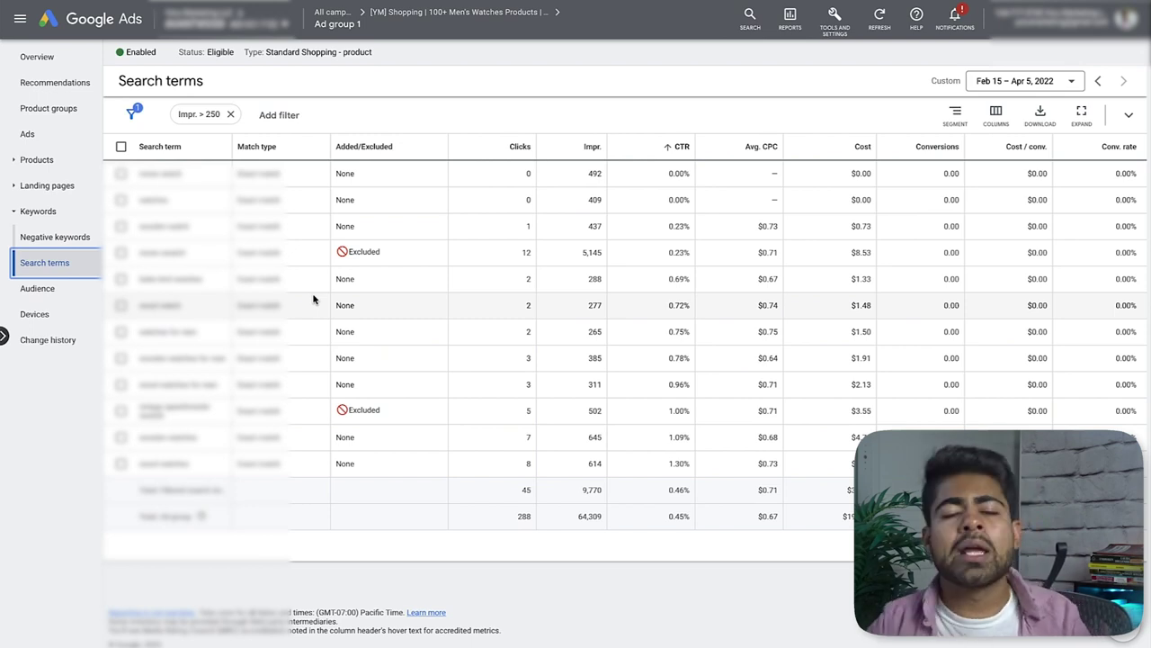
- Open the audience segment editor for Ad group 1 and browse the website visitor segments based on interaction with the business
left_click(45, 287)
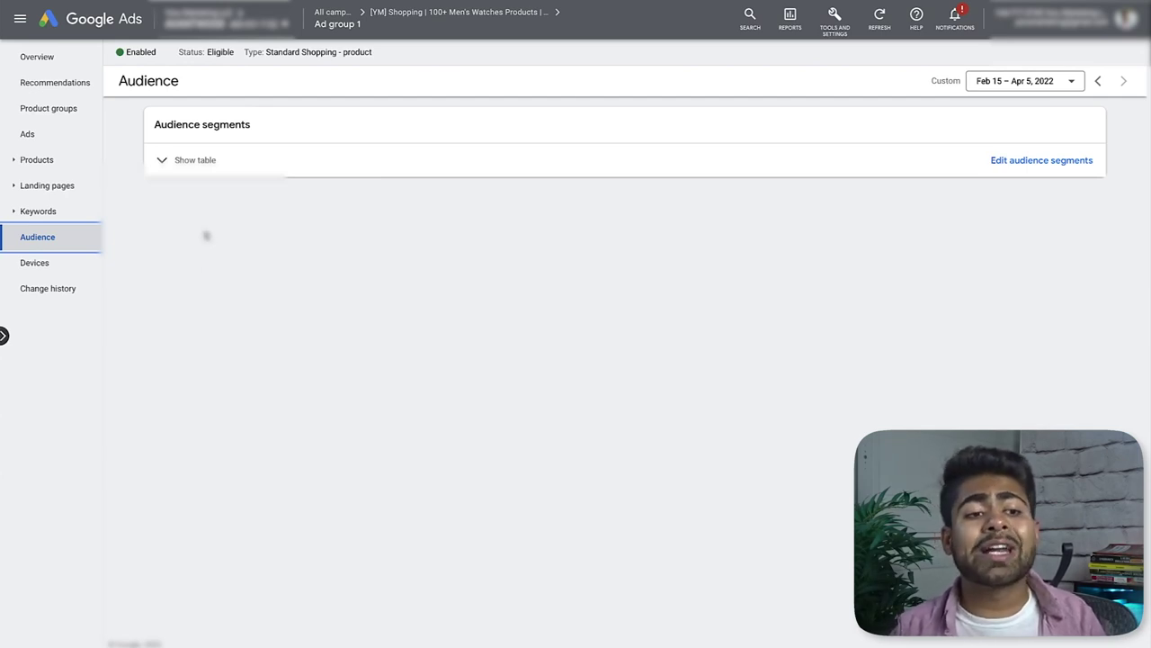
left_click(189, 161)
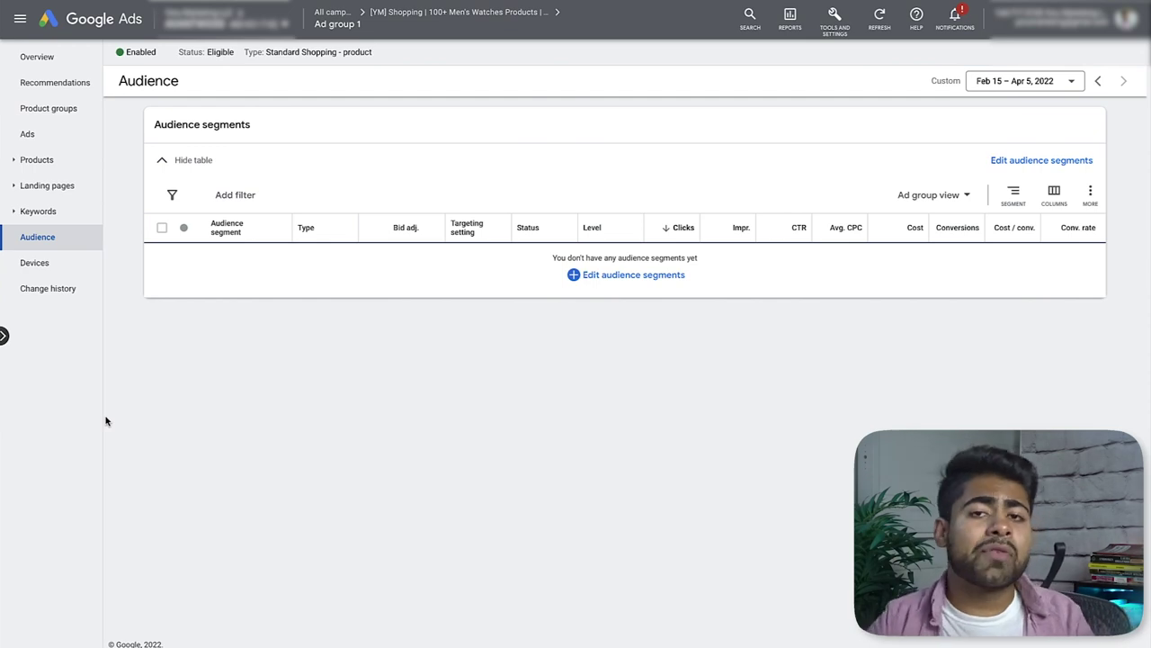
left_click(607, 277)
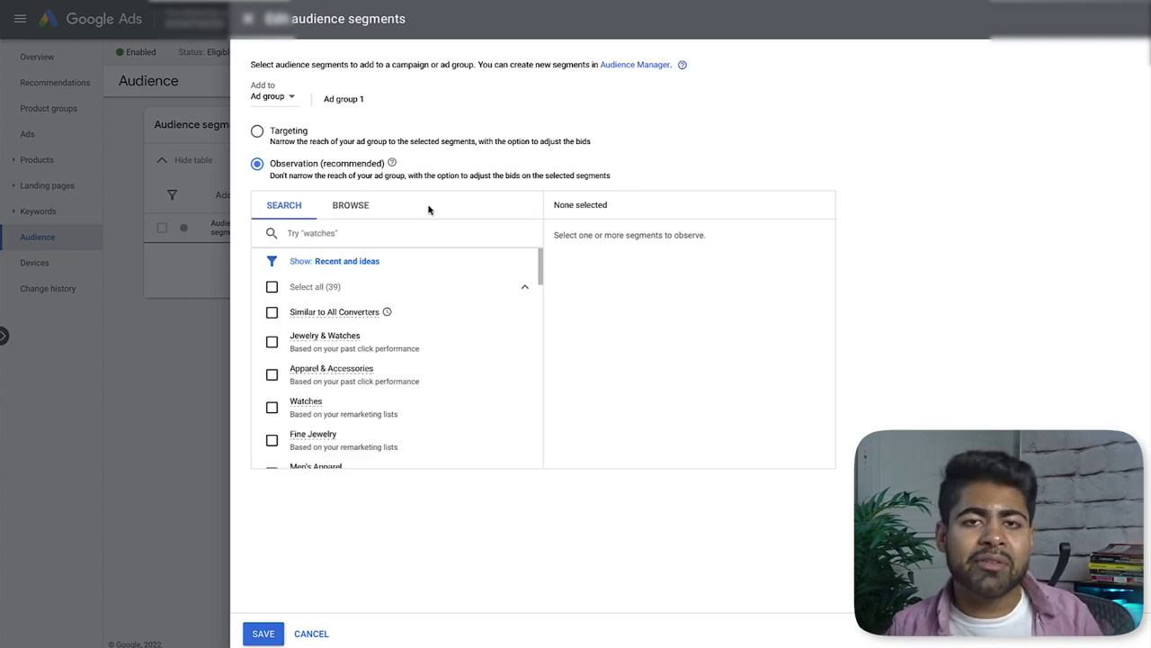
left_click(365, 206)
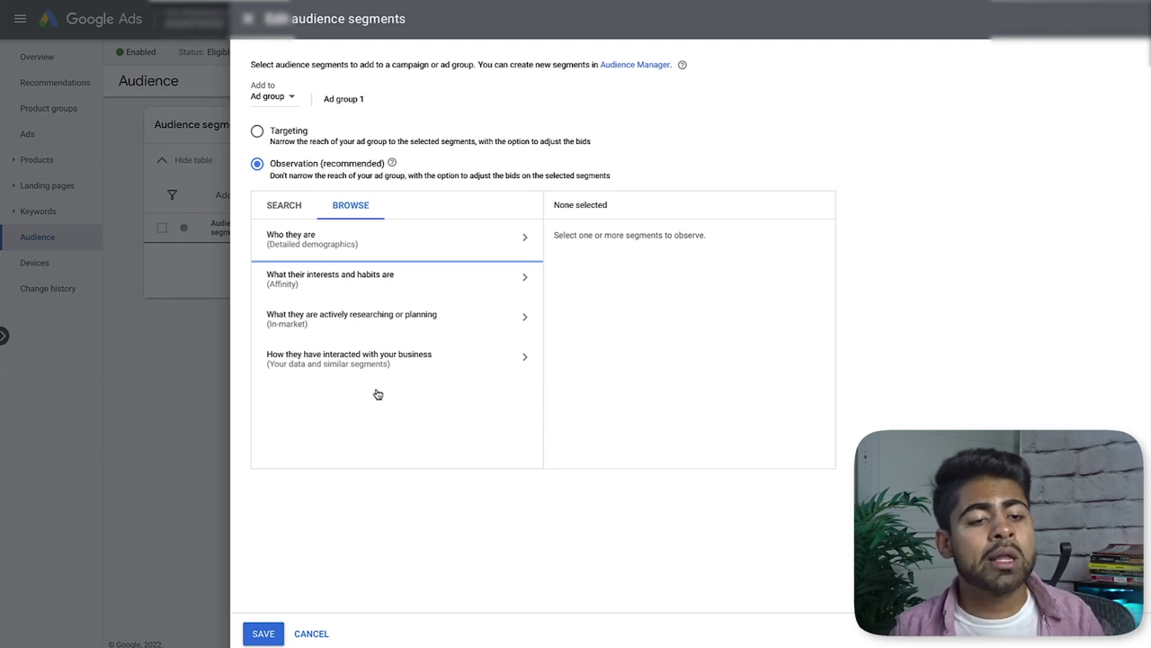
left_click(297, 358)
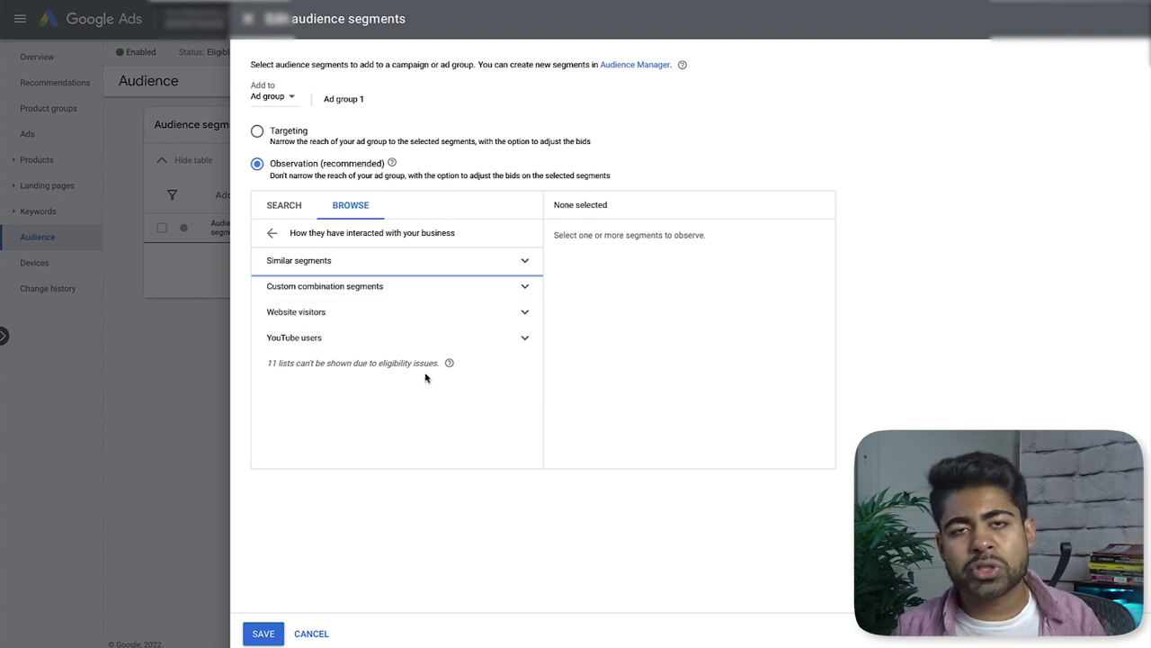
left_click(316, 314)
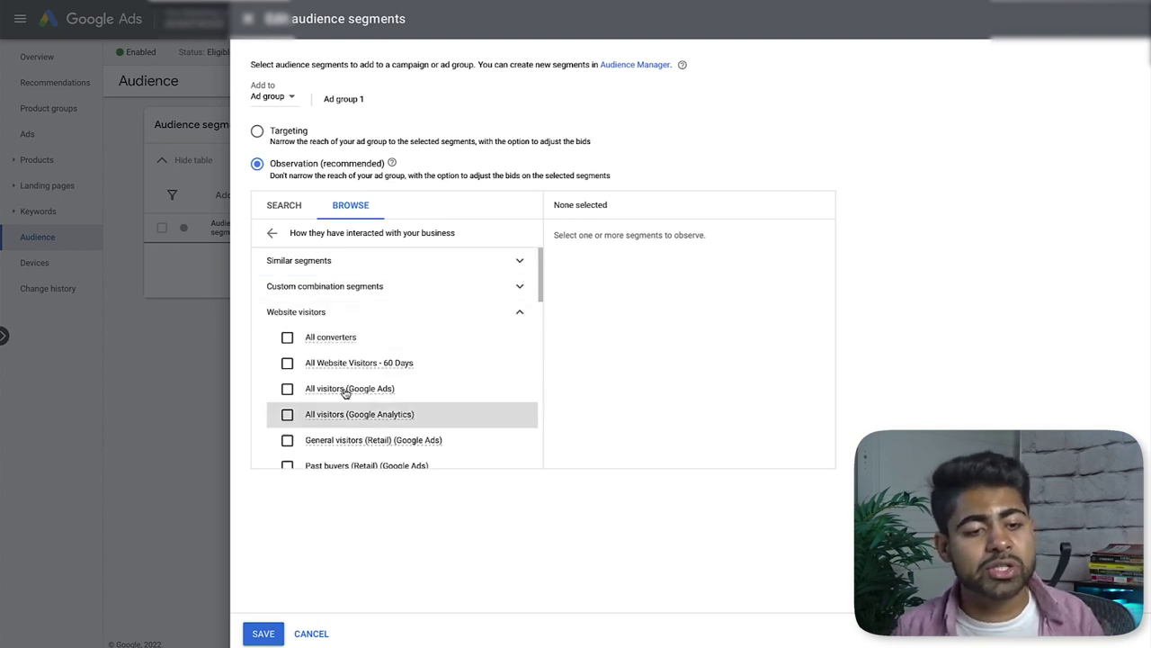
- Select the All converters segment for observation, look through the other website visitor segments and discard the audience changes
left_click(290, 340)
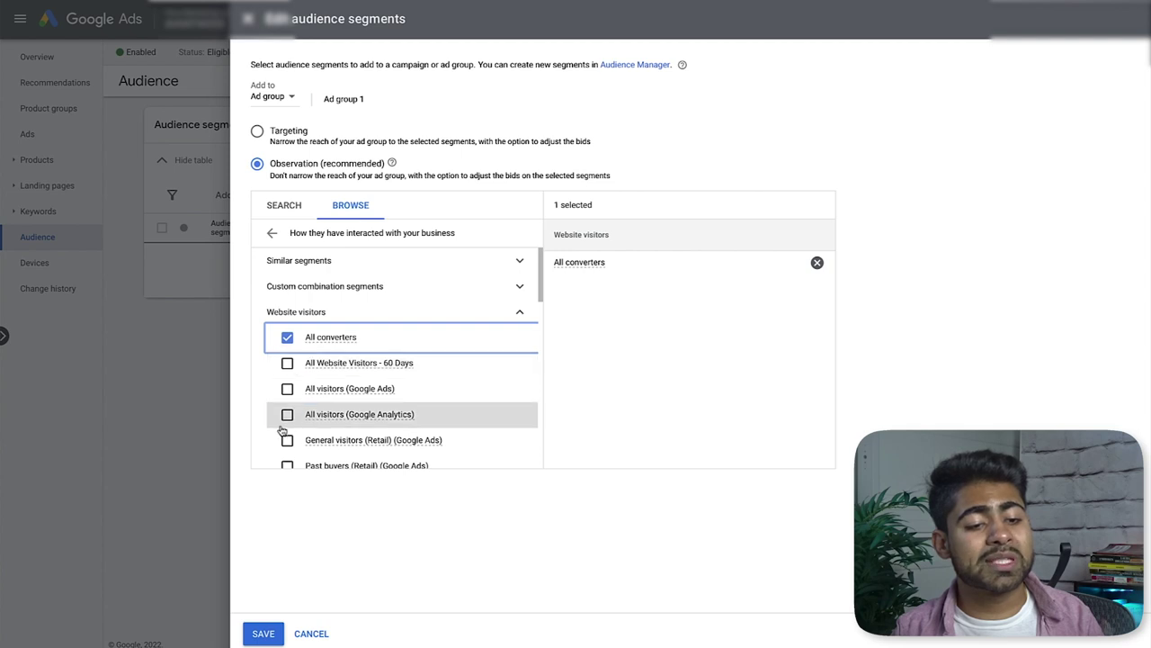
scroll(292, 437, "down", 3)
scroll(303, 434, "up", 3)
left_click(311, 634)
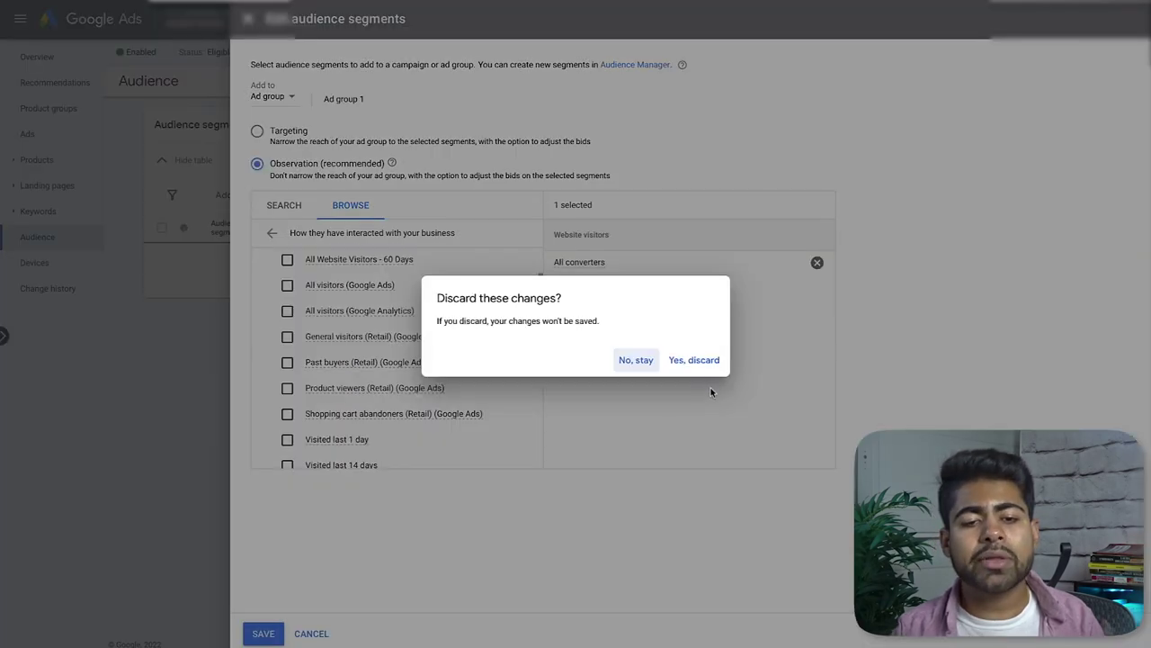
left_click(698, 360)
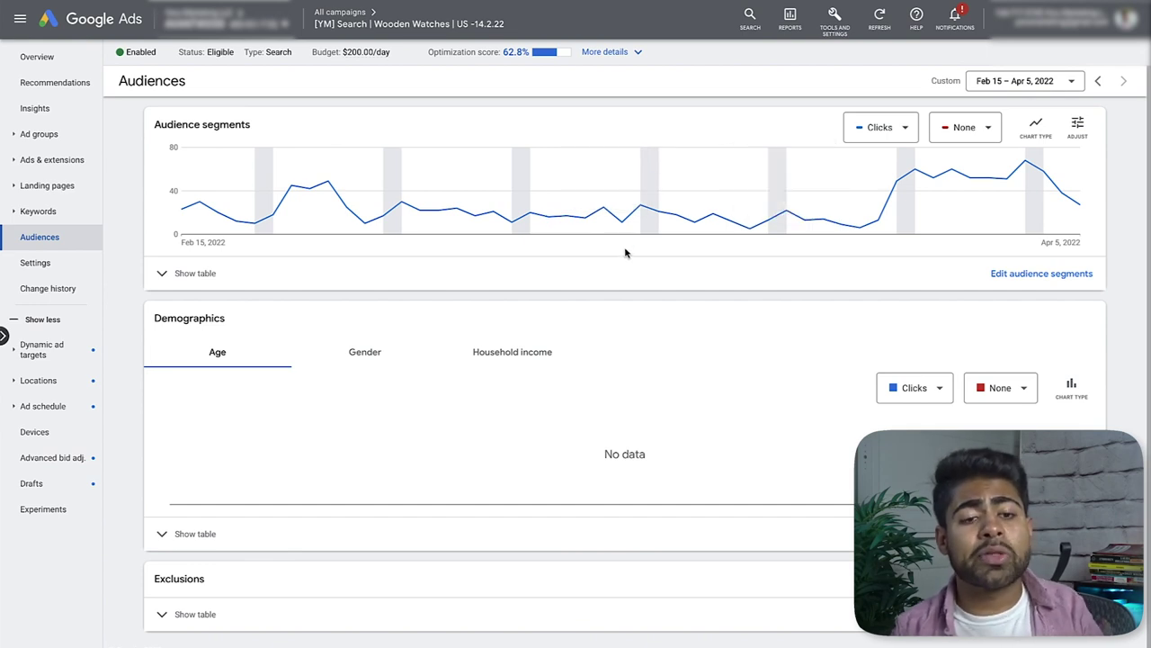
left_click(985, 127)
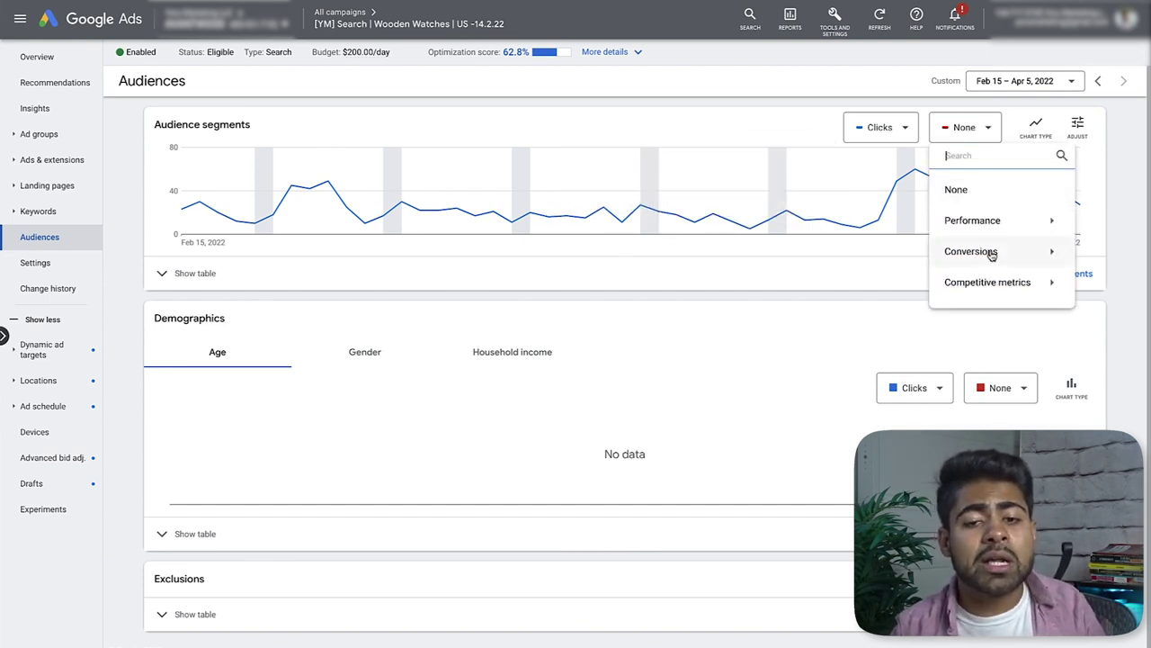
mouse_move(977, 216)
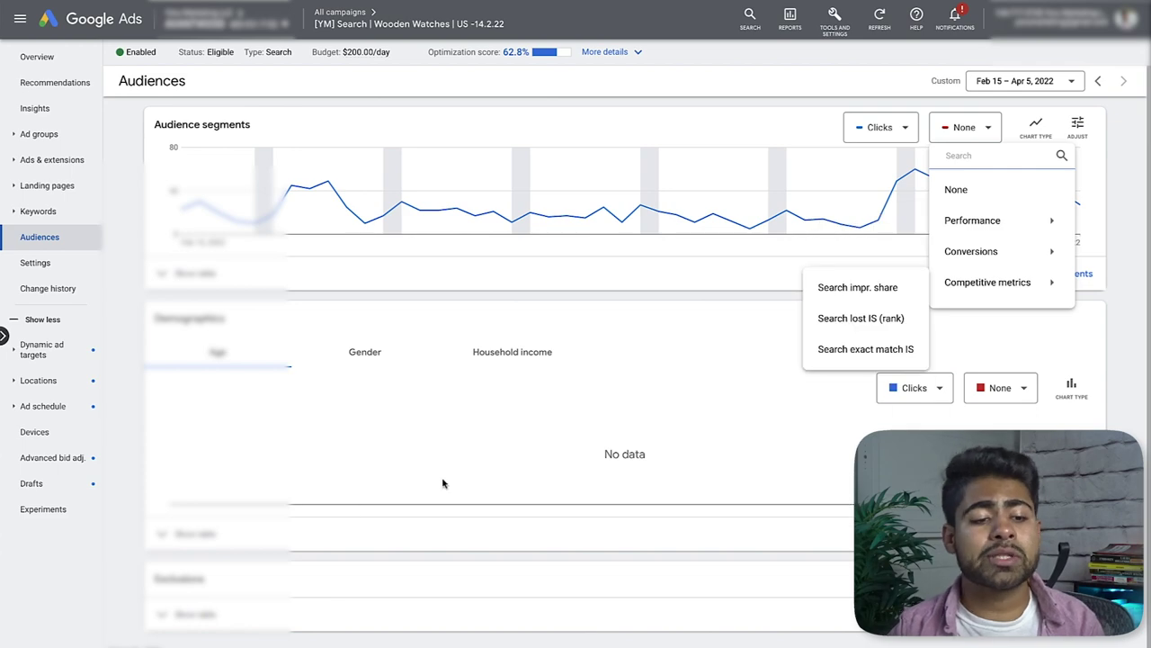
left_click(254, 304)
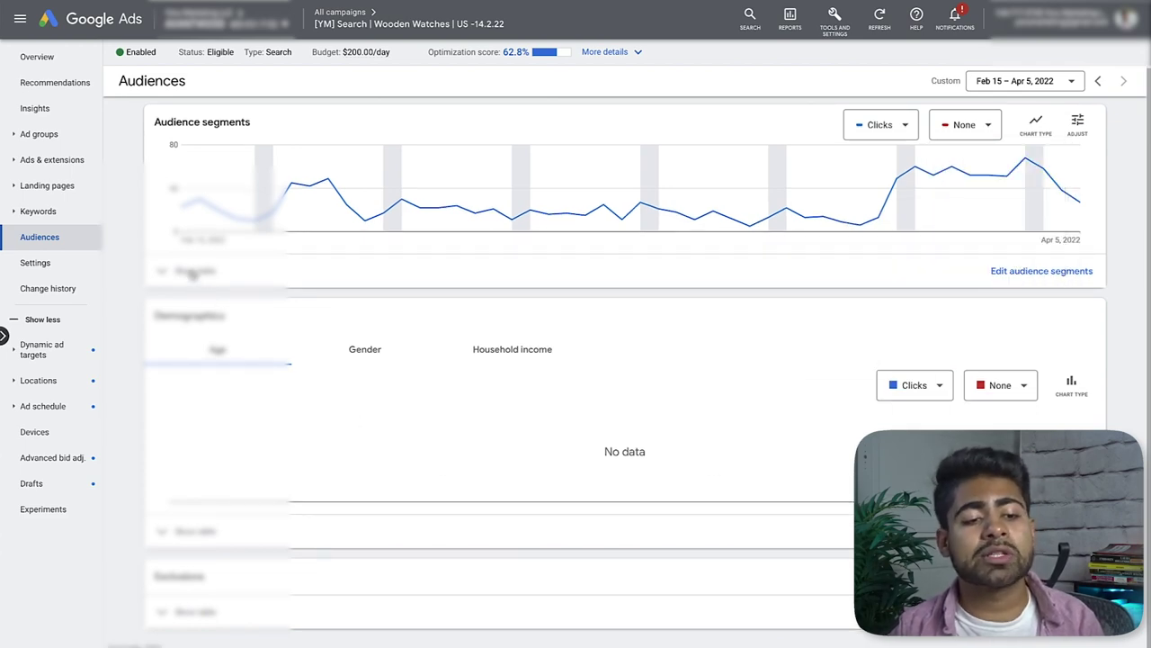
- Expand the audience segments table of the Wooden Watches Search campaign and examine each segment's conversions, cost and cost per conversion
scroll(270, 432, "down", 5)
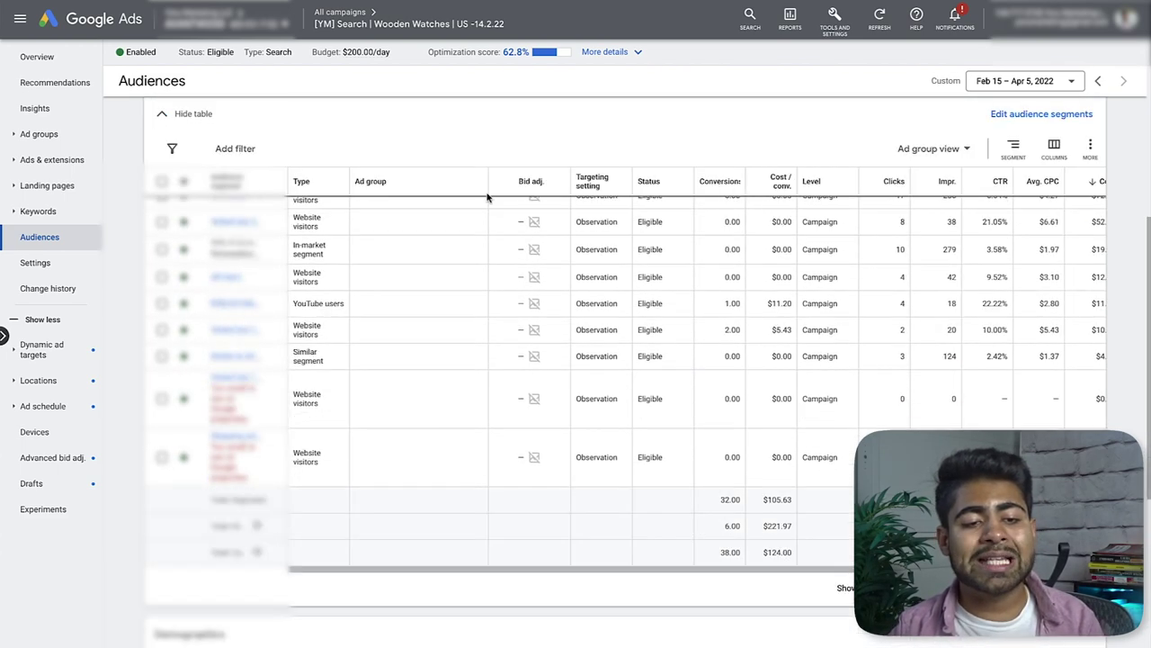
scroll(441, 385, "up", 5)
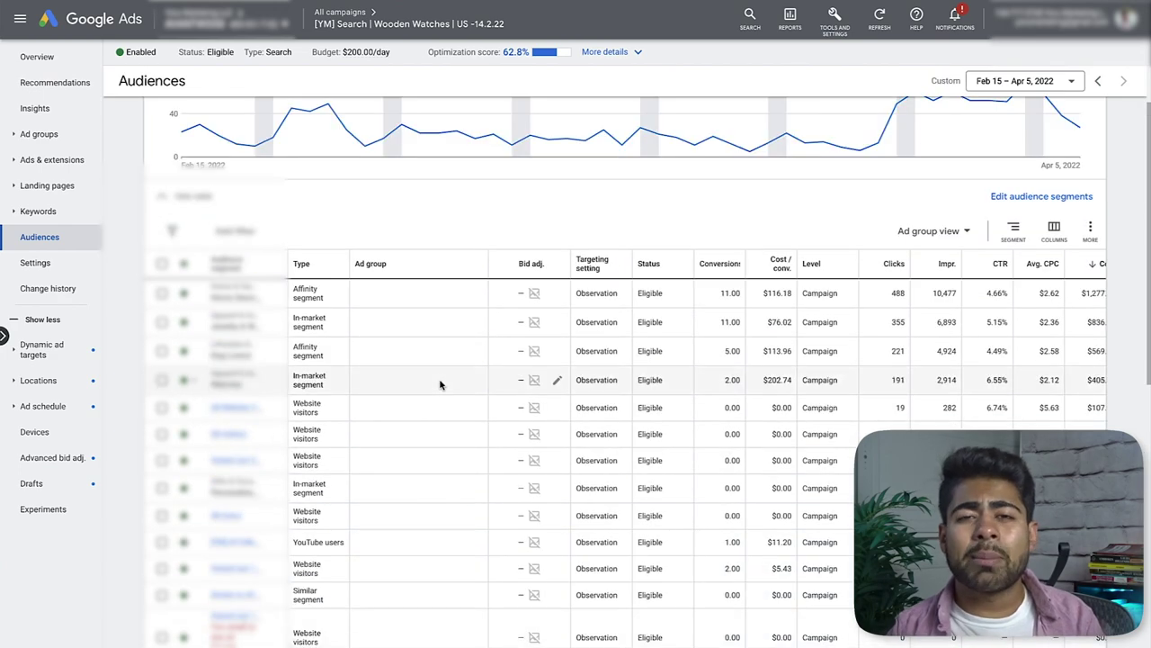
scroll(456, 396, "down", 5)
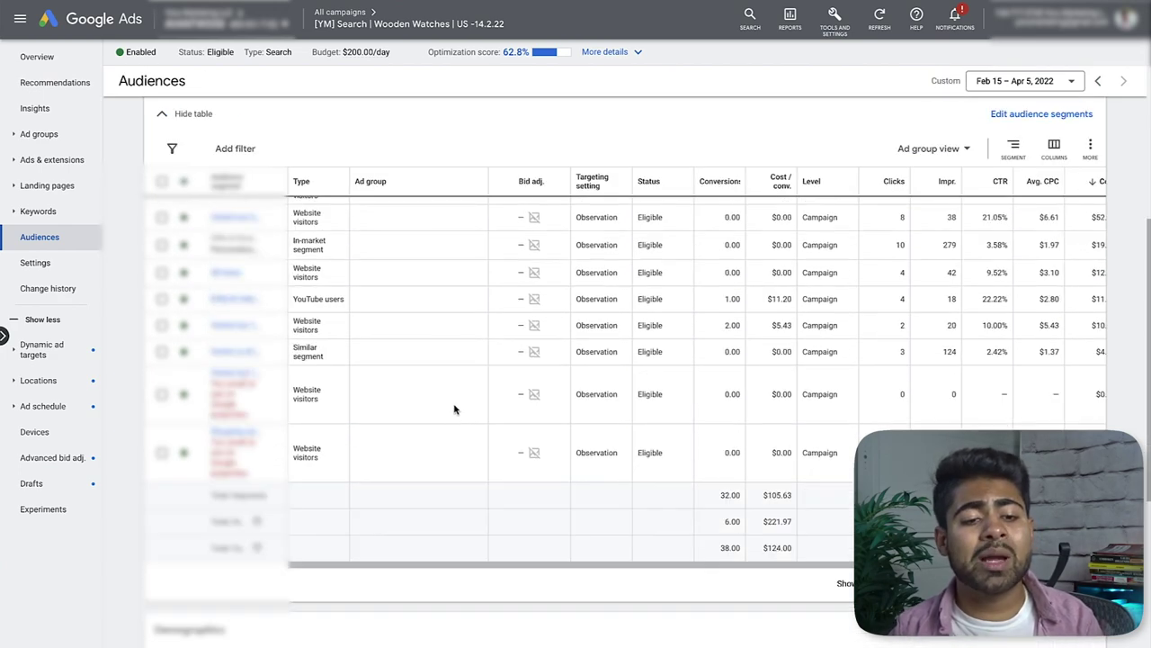
scroll(525, 259, "up", 5)
scroll(655, 373, "down", 4)
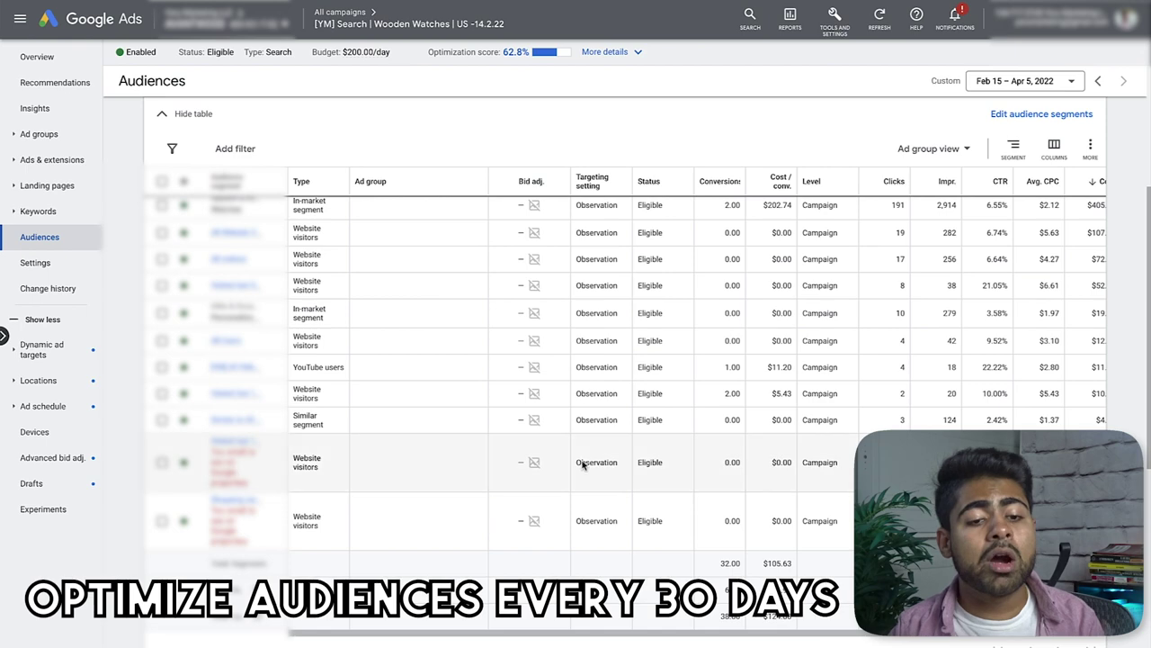
left_click_drag(576, 633, 630, 634)
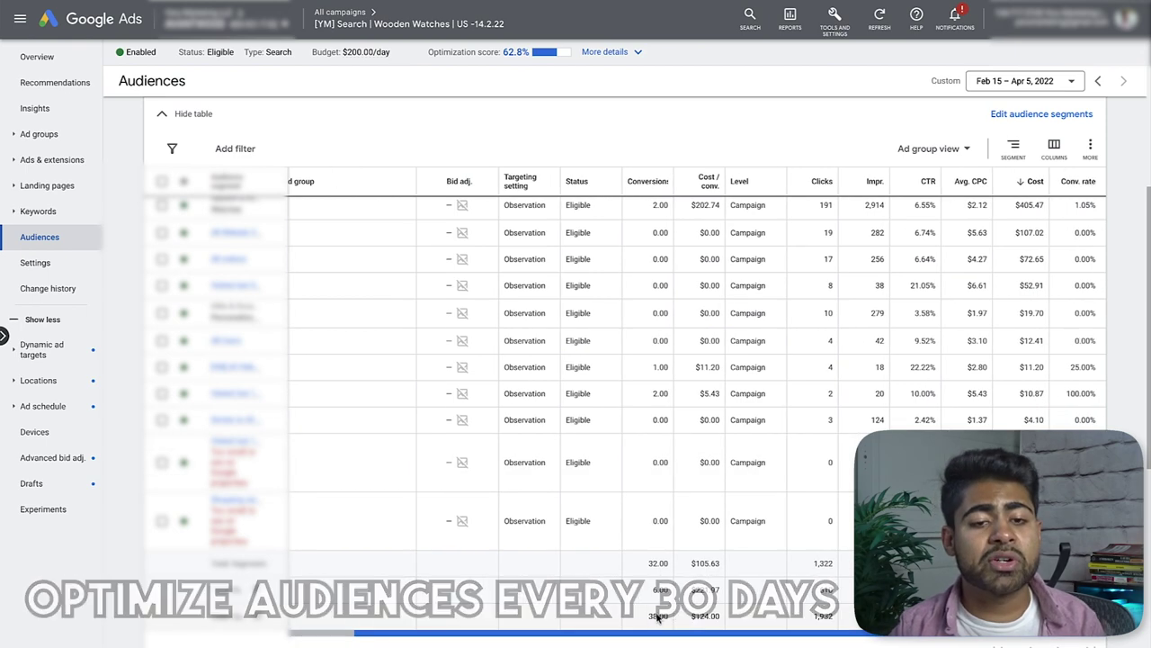
scroll(762, 457, "up", 3)
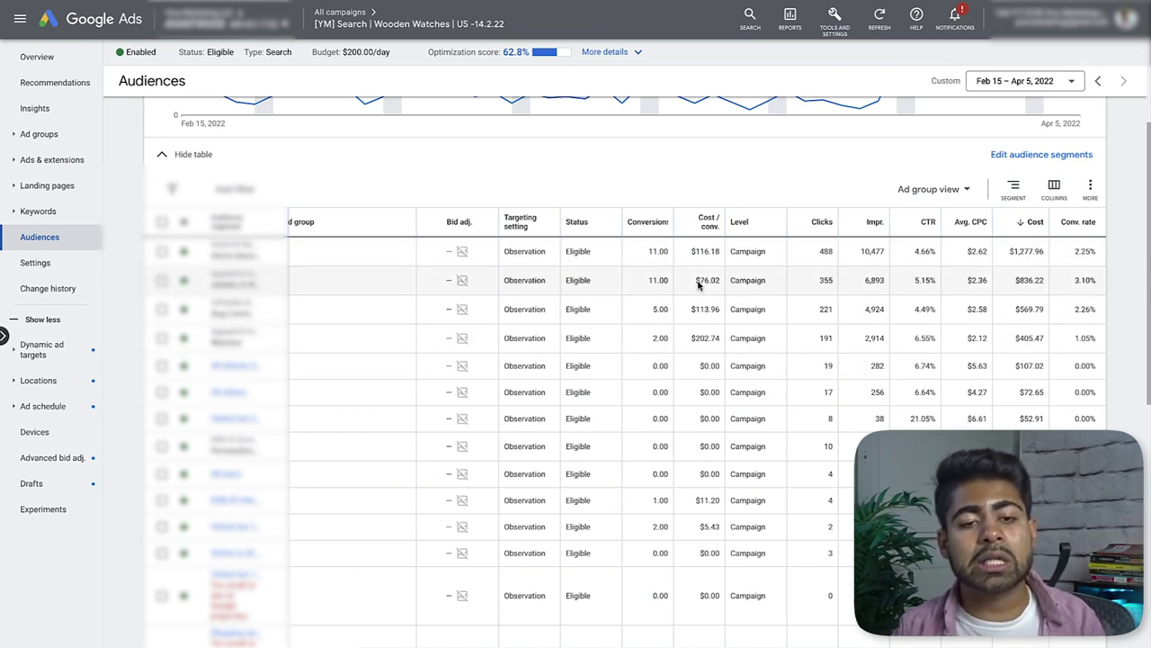
double_click(706, 251)
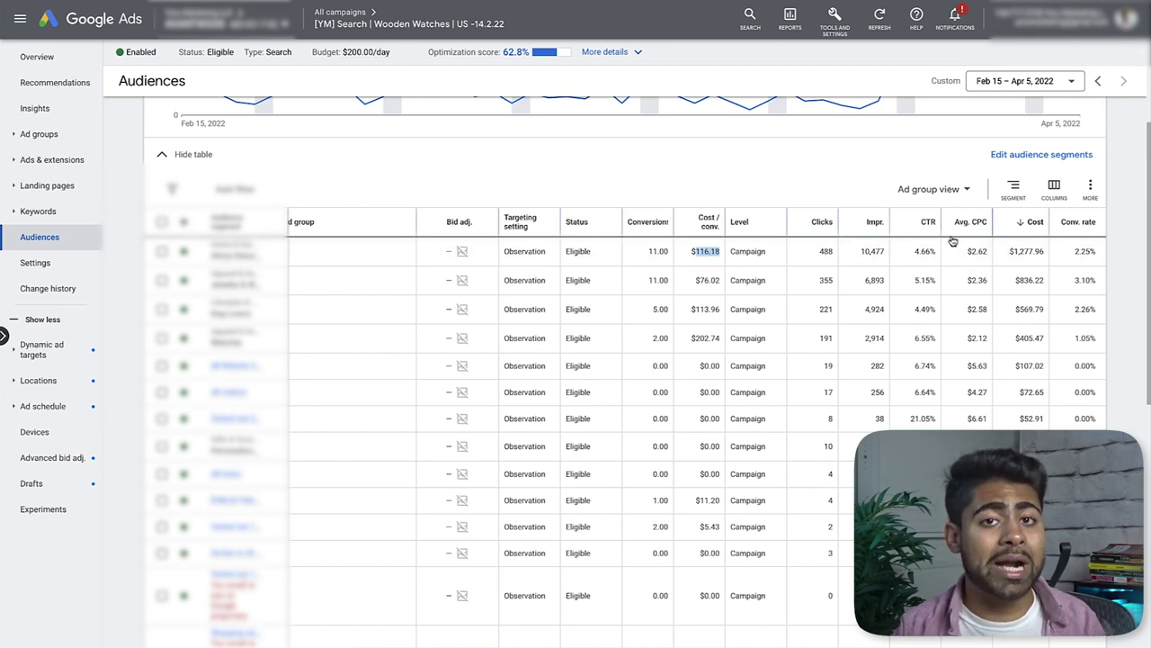
- Sort the audience segments by conversion value / cost in descending order and review the ranking
scroll(779, 396, "up", 2)
scroll(779, 395, "right", 1)
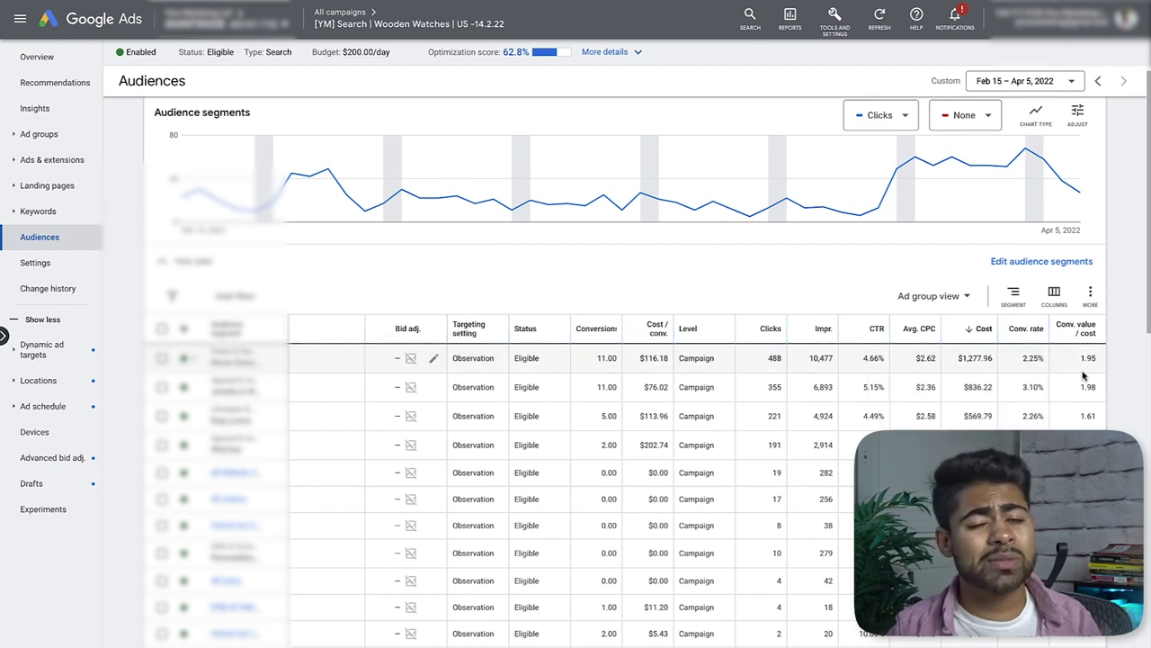
left_click(1079, 331)
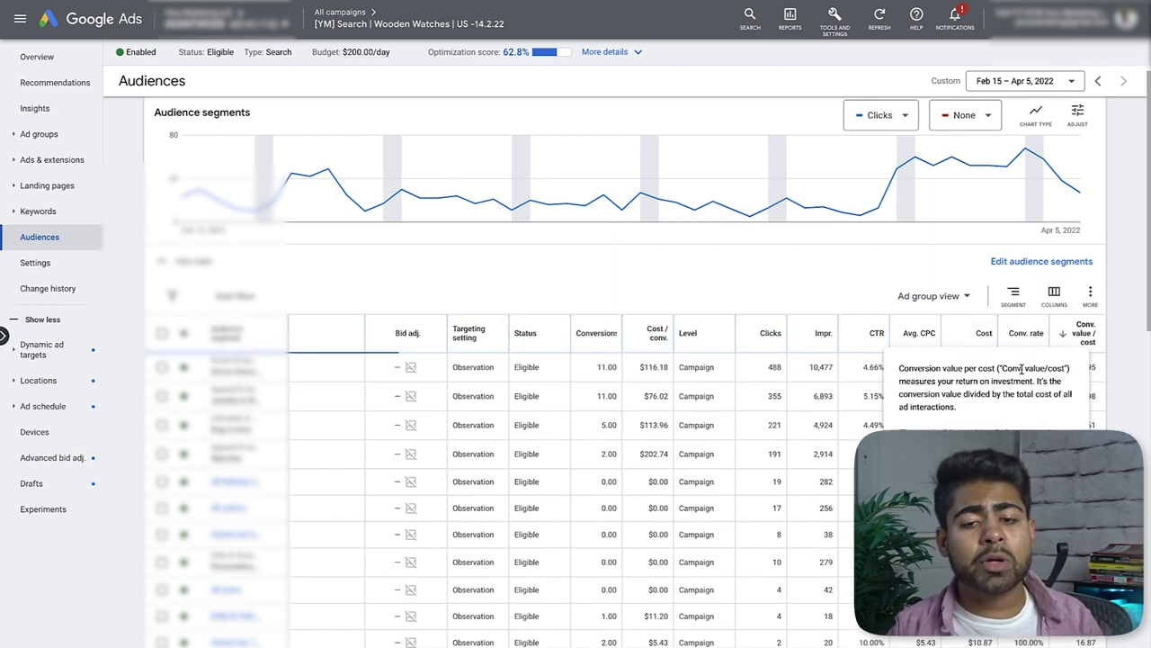
scroll(1086, 351, "down", 2)
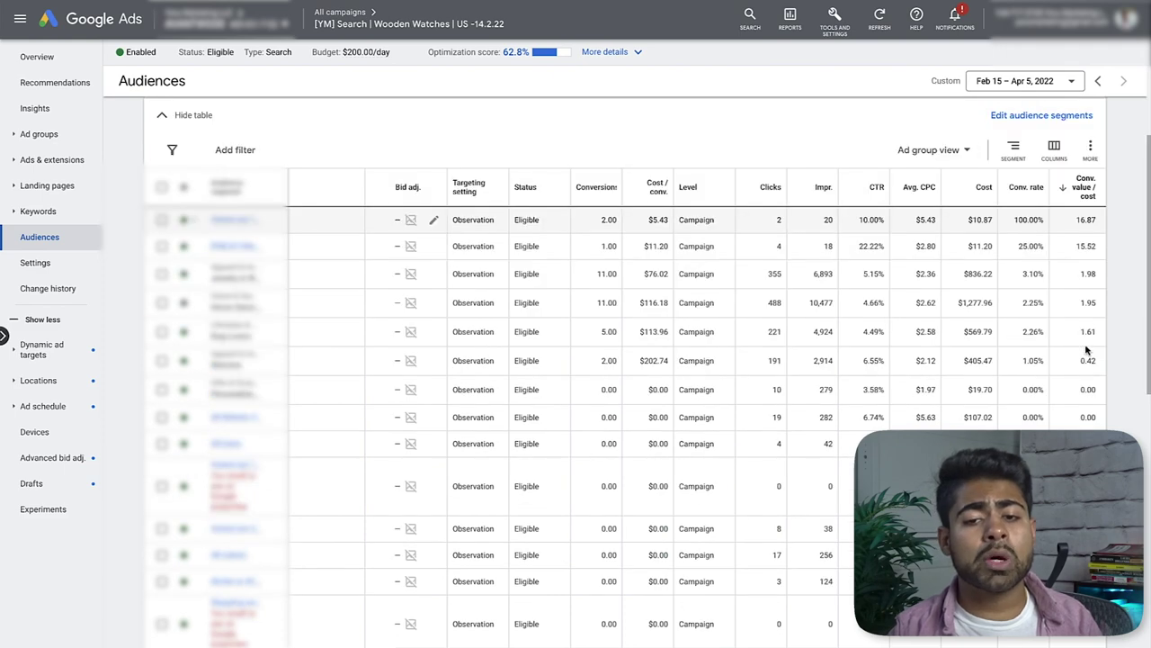
scroll(1043, 337, "up", 2)
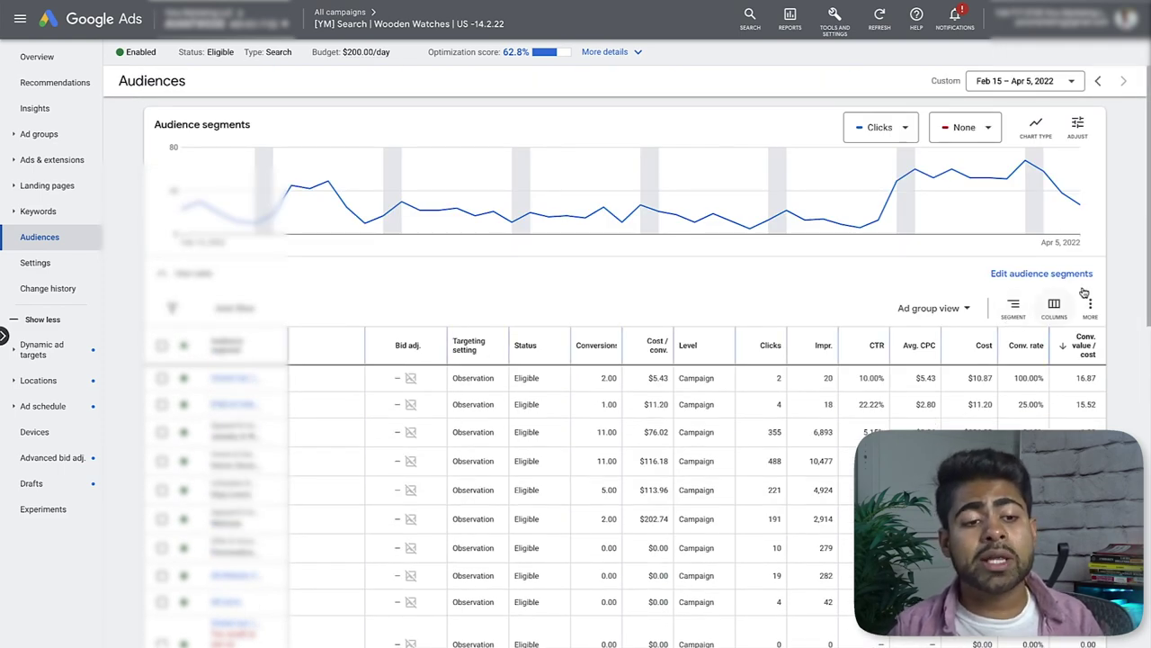
scroll(775, 432, "down", 5)
scroll(546, 412, "up", 5)
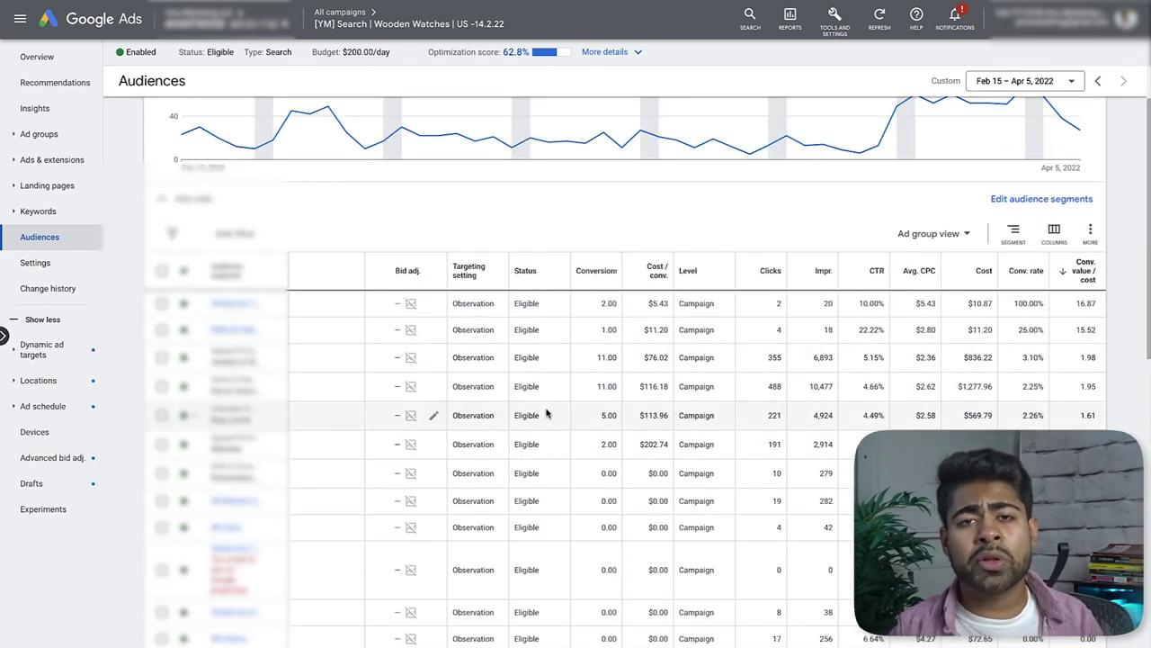
- Enter a 5% bid increase for the audience segment with the highest conversion value / cost, then cancel the adjustment
left_click(432, 309)
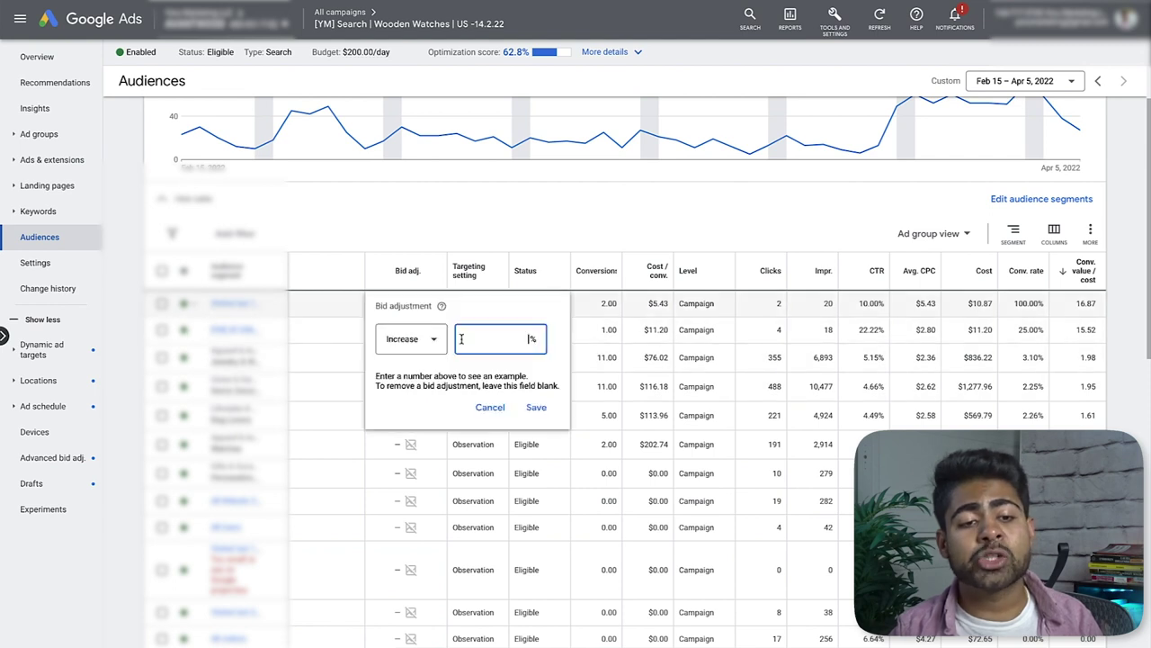
left_click(407, 345)
left_click(403, 349)
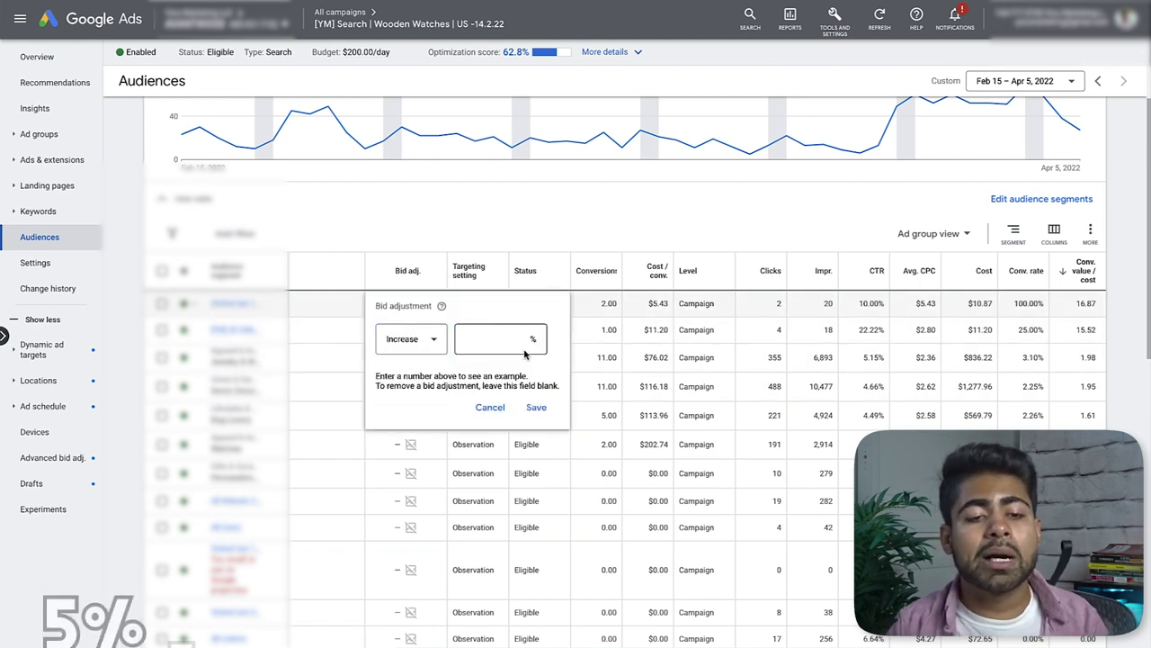
left_click(499, 337)
type("5")
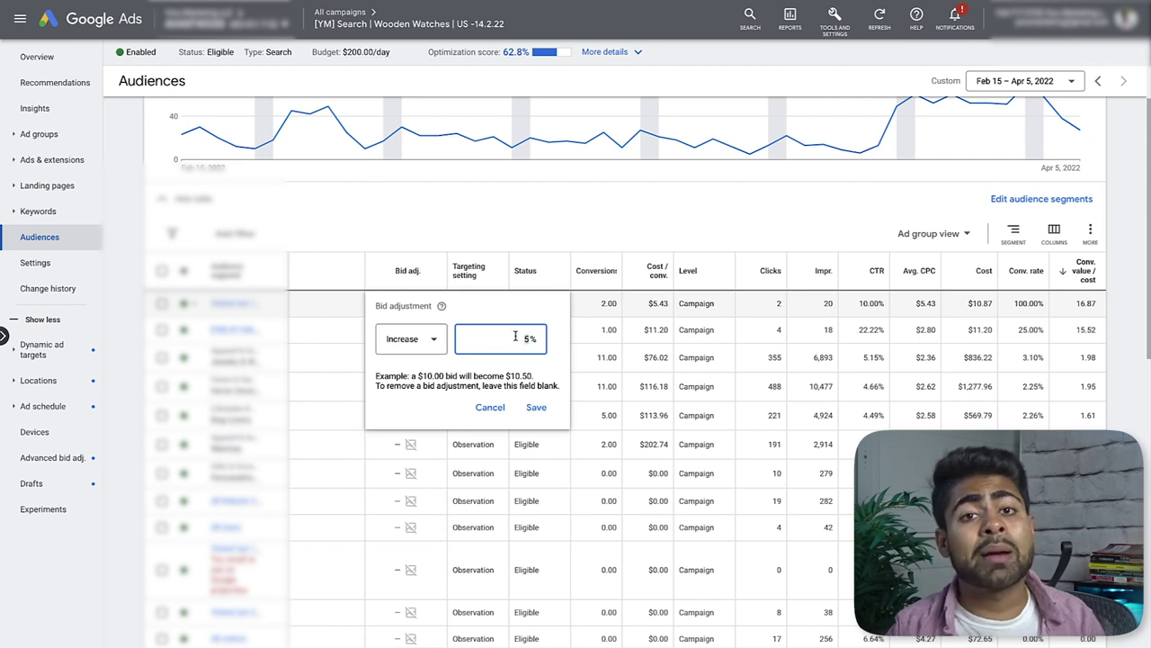
left_click(490, 406)
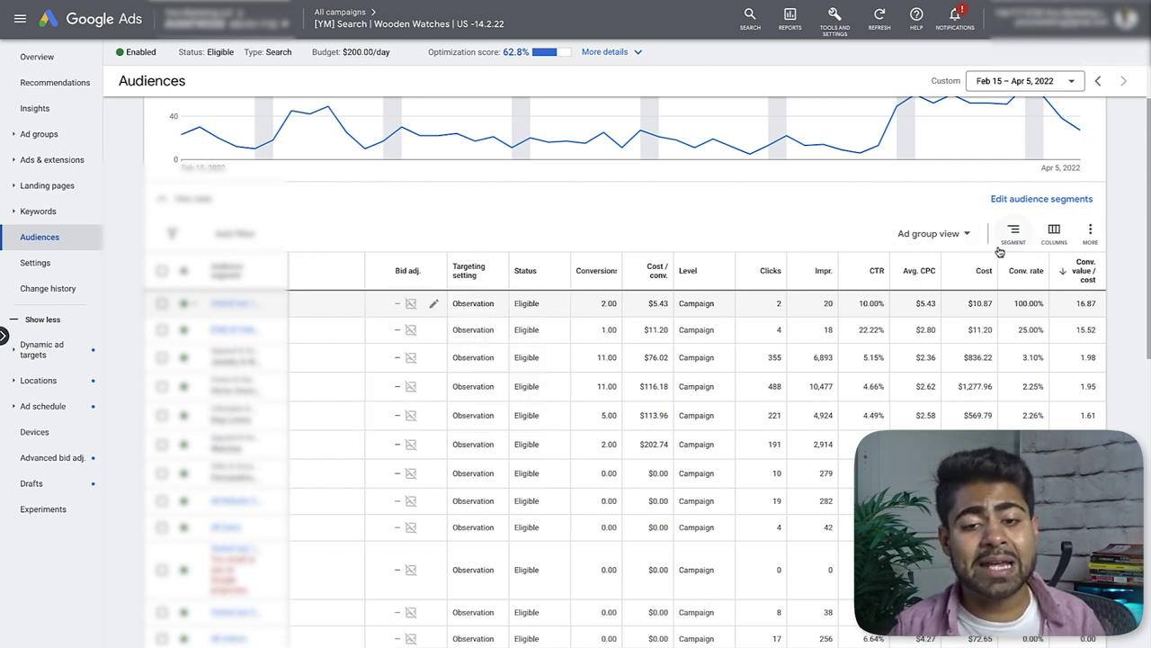
- Compare the top segment's conversion value / cost with the cost per conversion of the weakest converting segment
double_click(1082, 310)
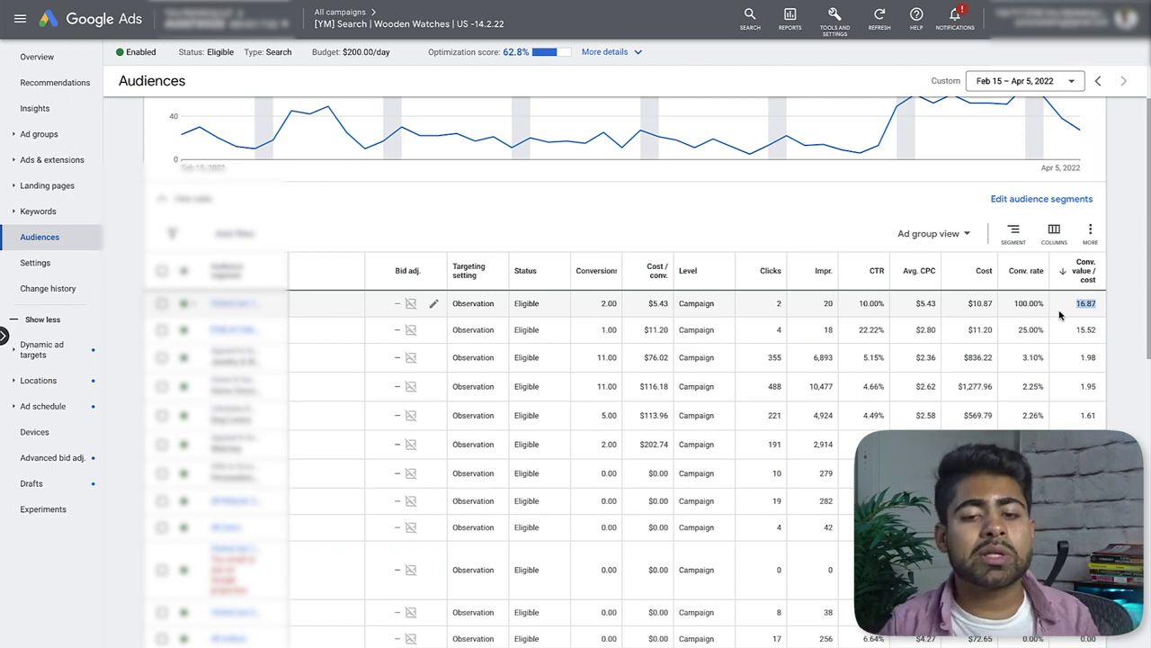
scroll(1066, 360, "down", 2)
scroll(1075, 402, "up", 1)
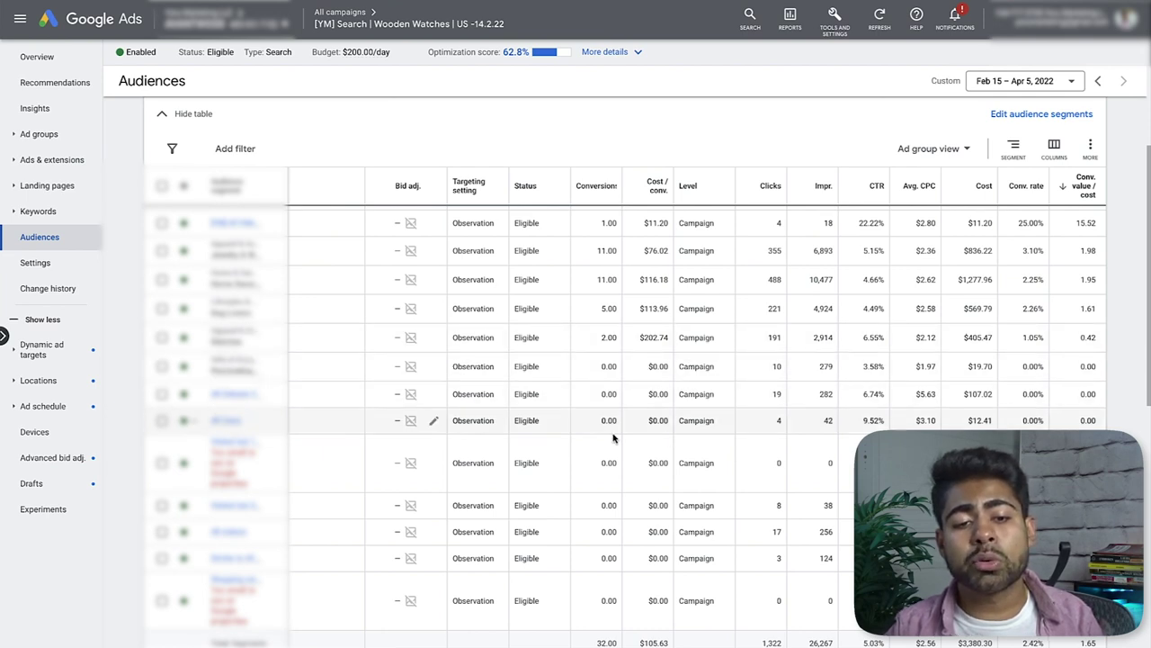
double_click(663, 338)
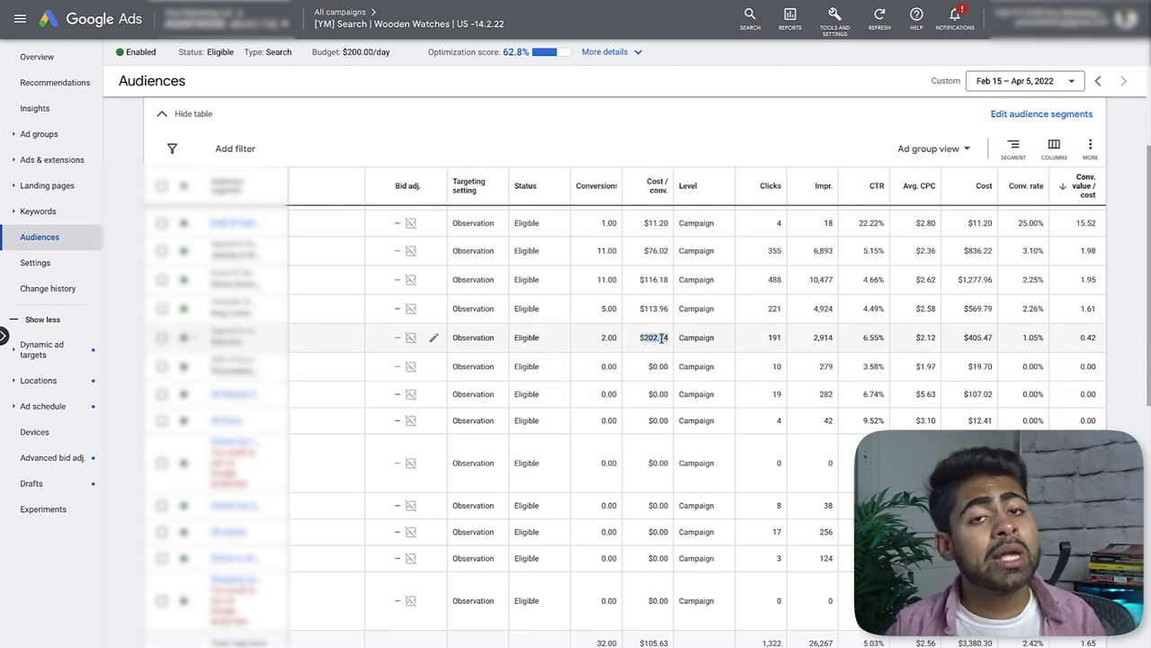
left_click(457, 381)
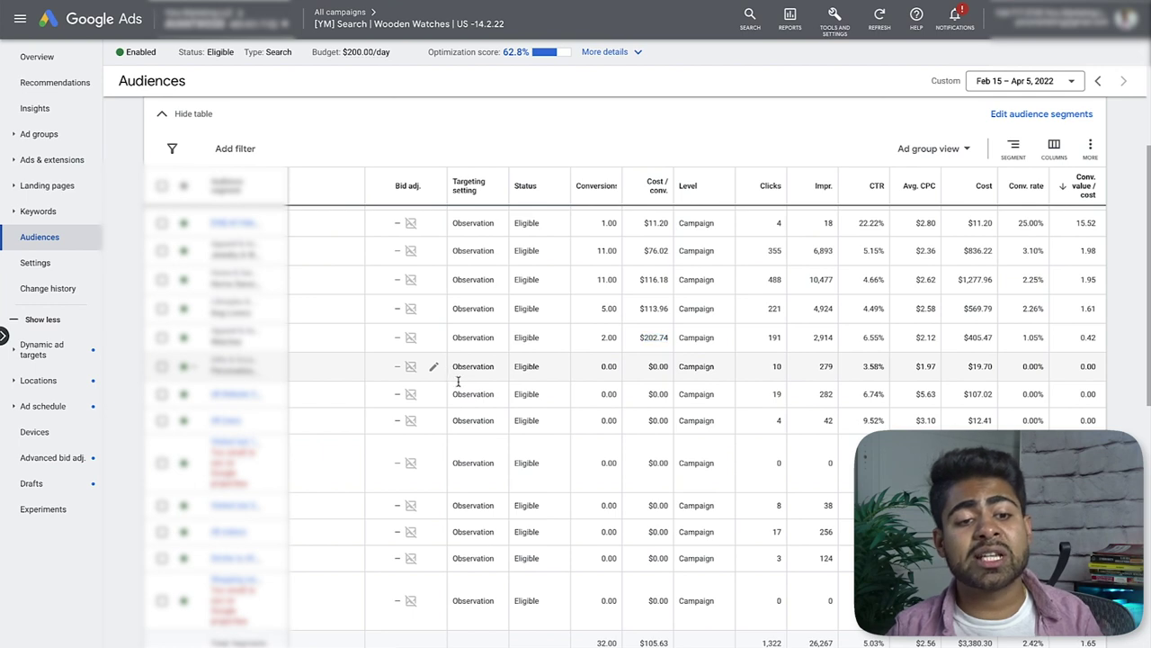
- Choose a bid decrease for the first audience segment without conversions, then cancel the adjustment without entering a percentage
left_click(433, 367)
left_click(407, 401)
left_click(392, 455)
left_click(493, 405)
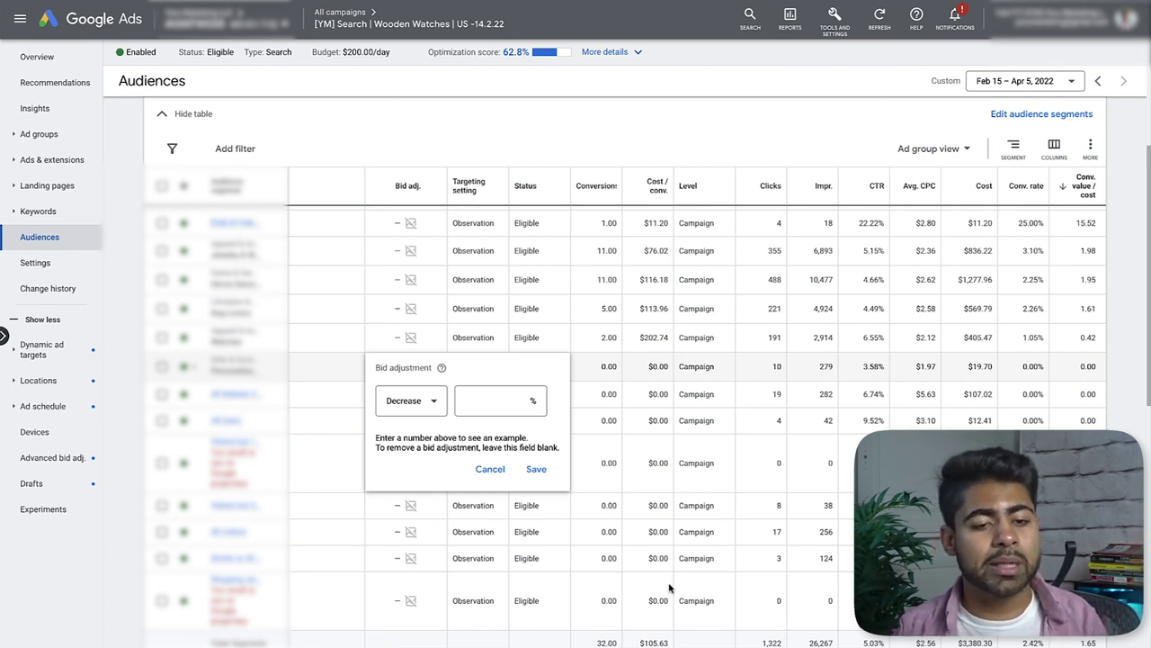
left_click(490, 469)
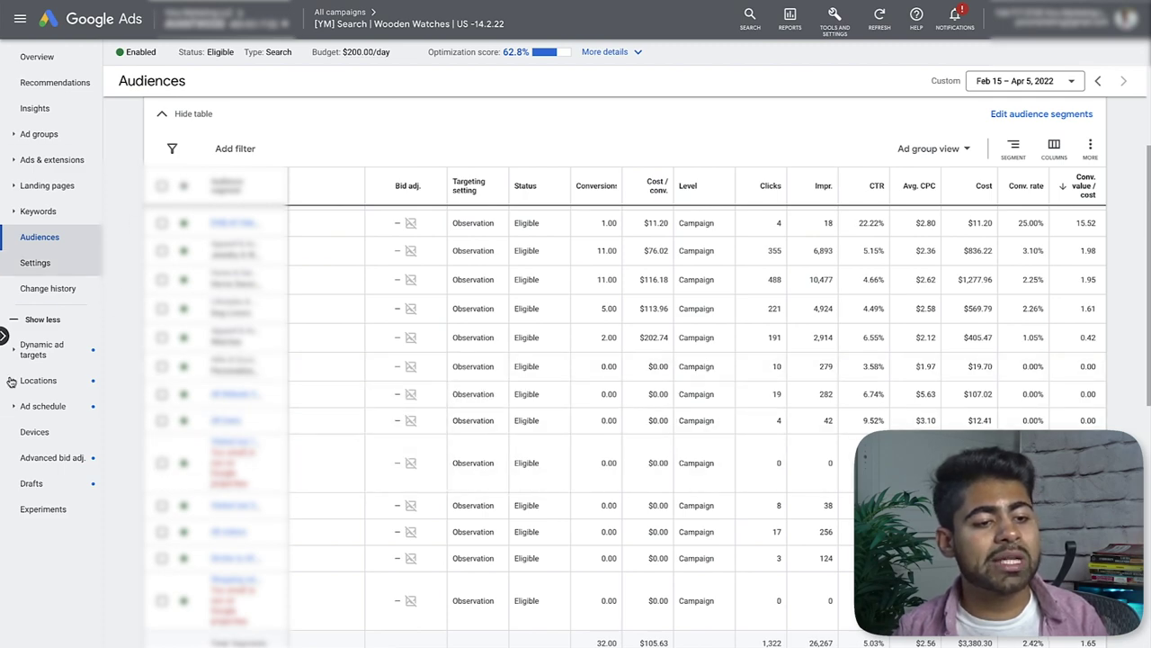
- Open the Wooden Watches campaign's location report and narrow the United States target down by states
left_click(40, 381)
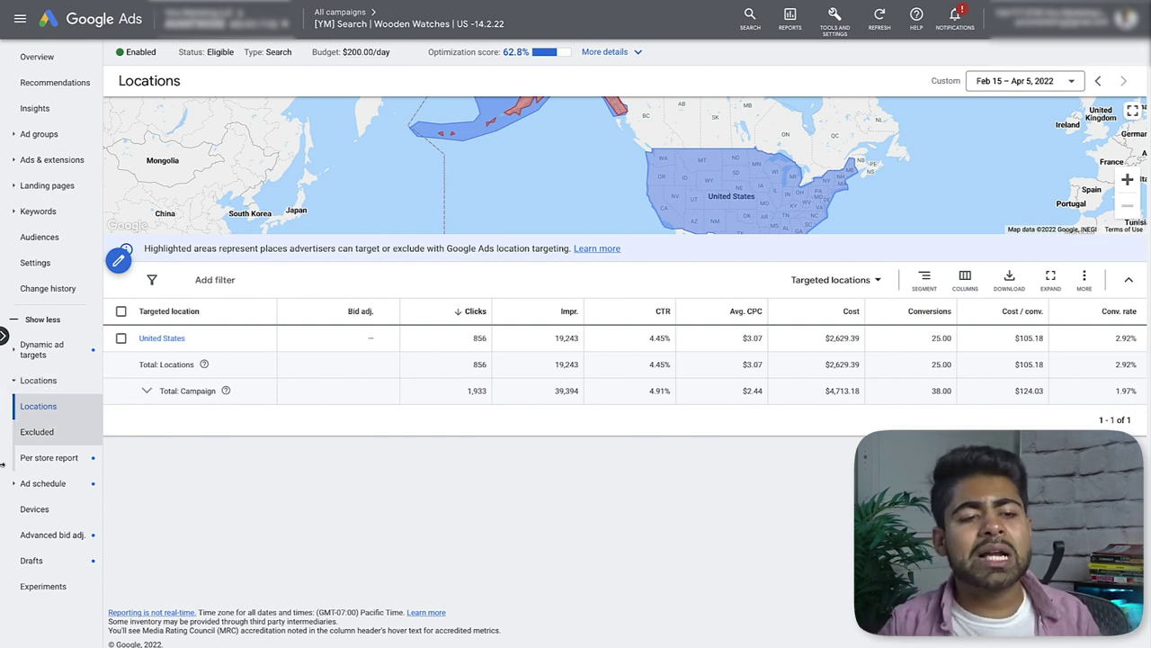
left_click(175, 345)
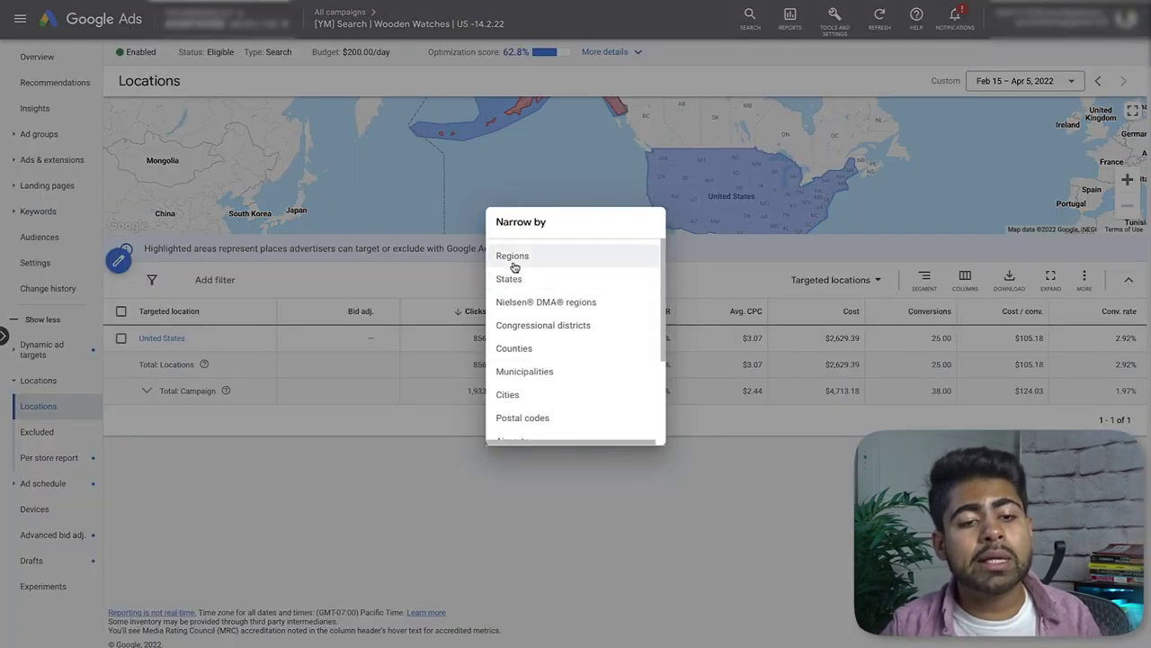
scroll(527, 283, "down", 3)
scroll(527, 282, "up", 3)
scroll(527, 283, "down", 3)
scroll(527, 283, "up", 3)
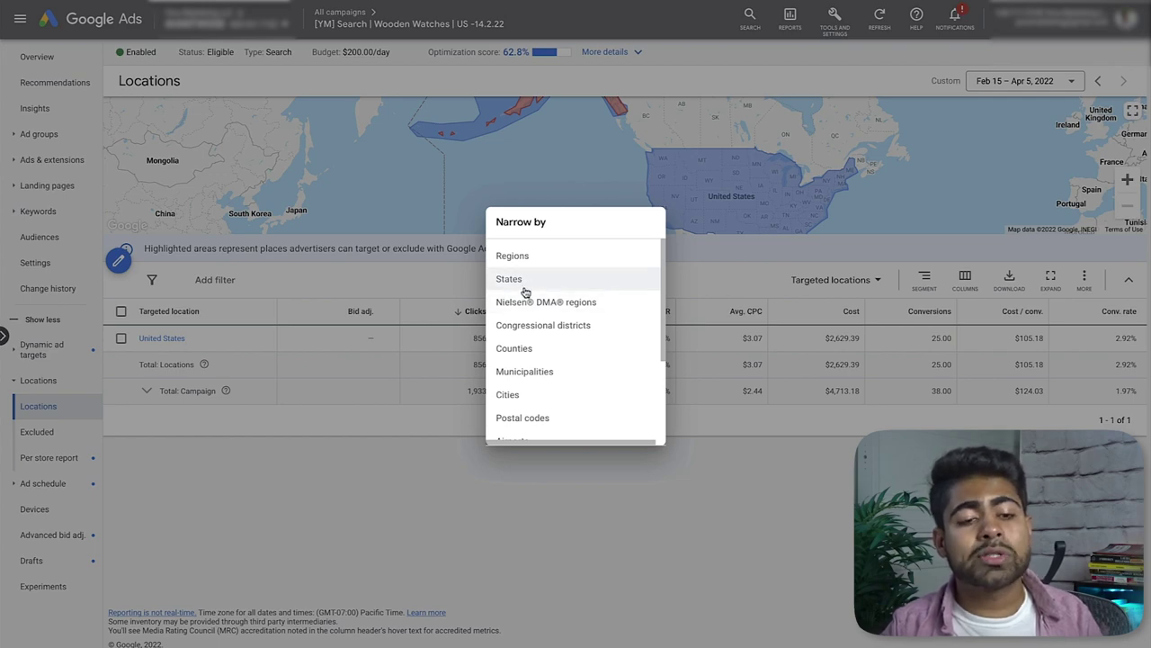
left_click(524, 283)
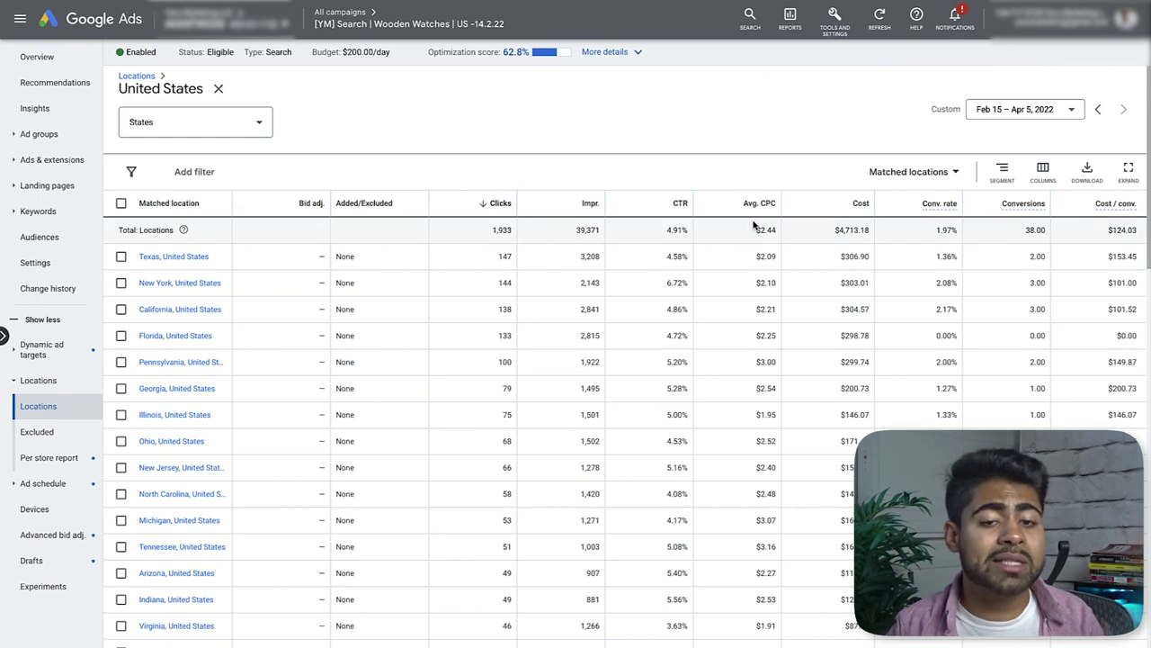
- Sort the matched states by cost in descending order and check the report's date range without changing it
left_click(807, 205)
scroll(910, 169, "down", 1)
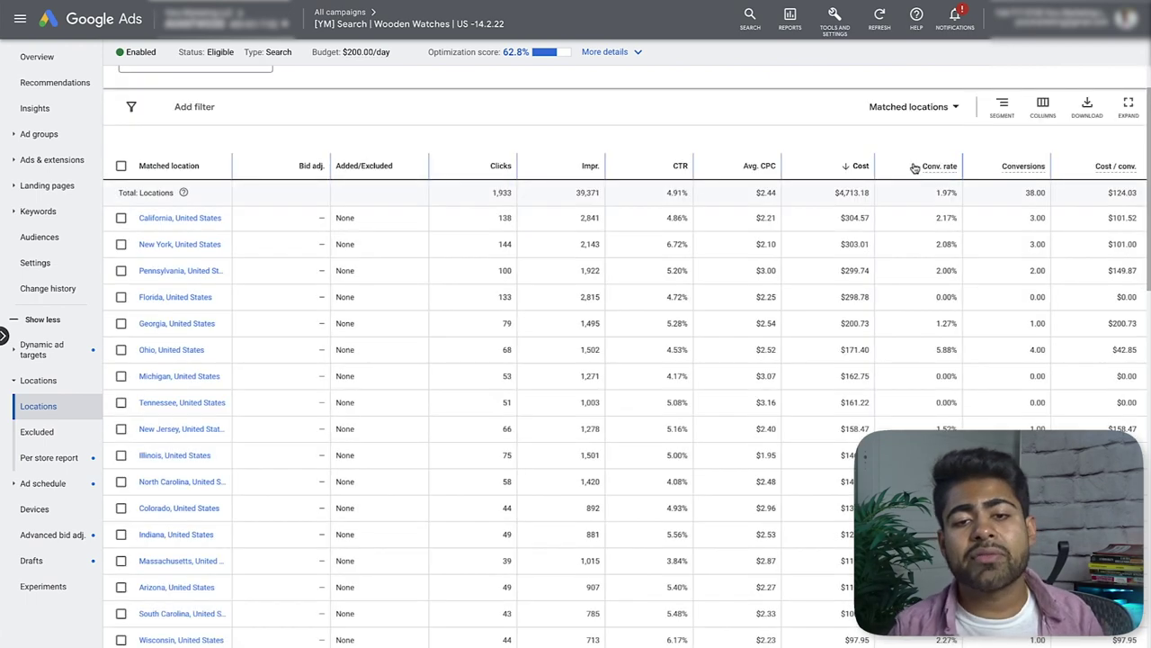
scroll(695, 174, "up", 1)
left_click(979, 110)
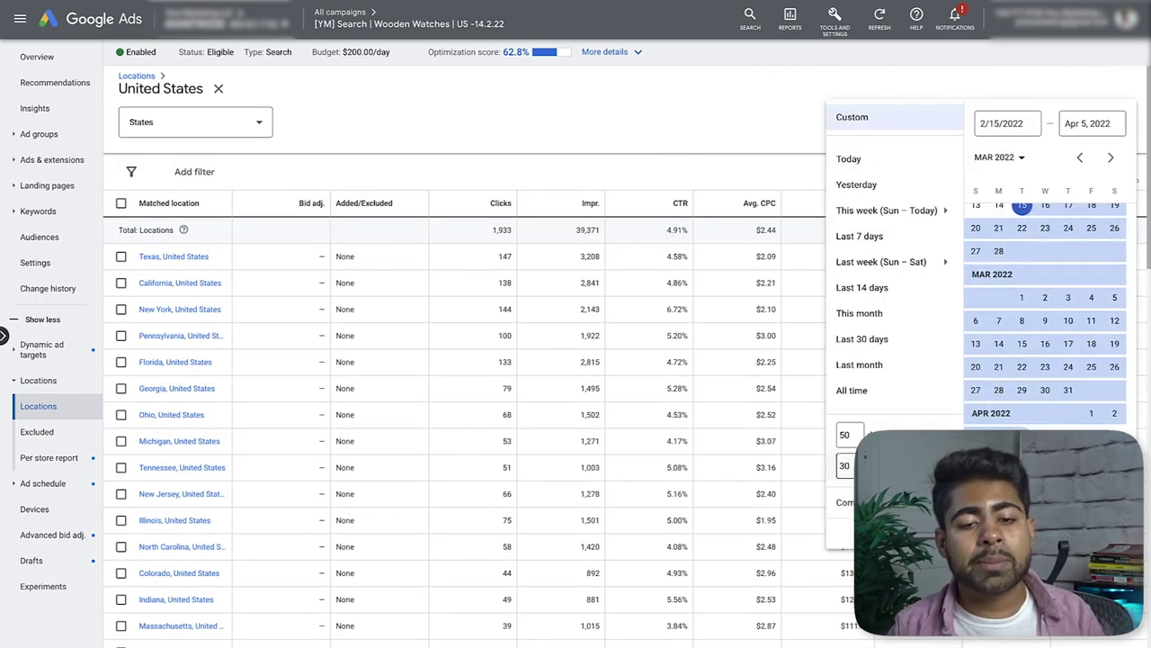
key("Escape")
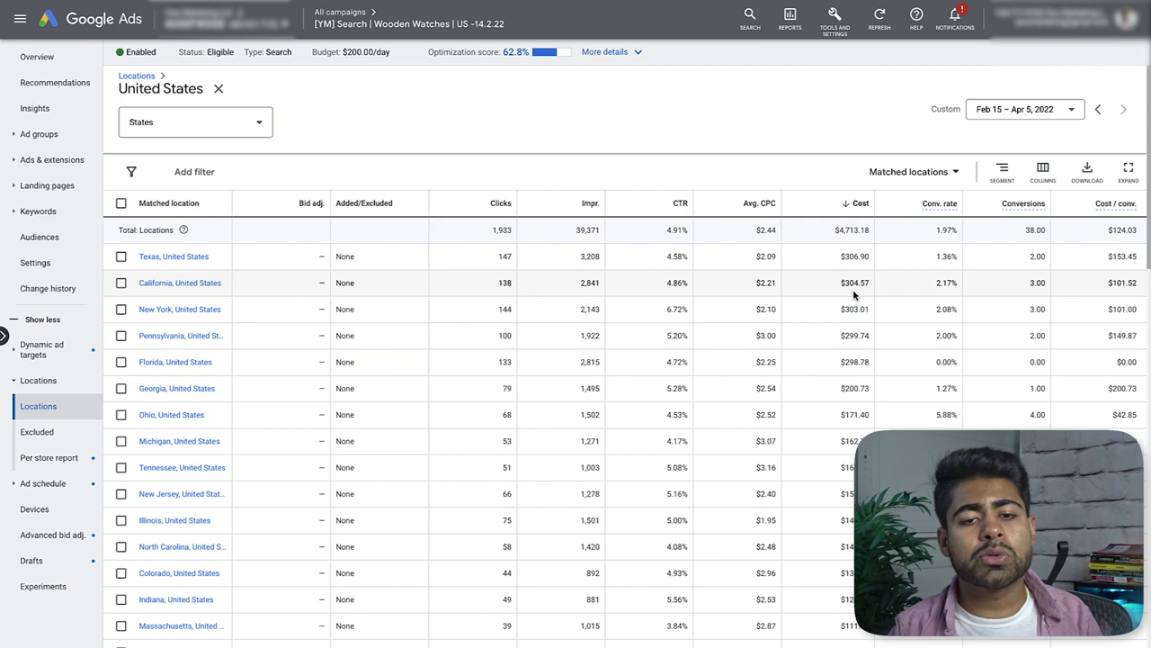
- Compare cost against conversions for the highest-spending states, from Texas down to Florida
double_click(850, 256)
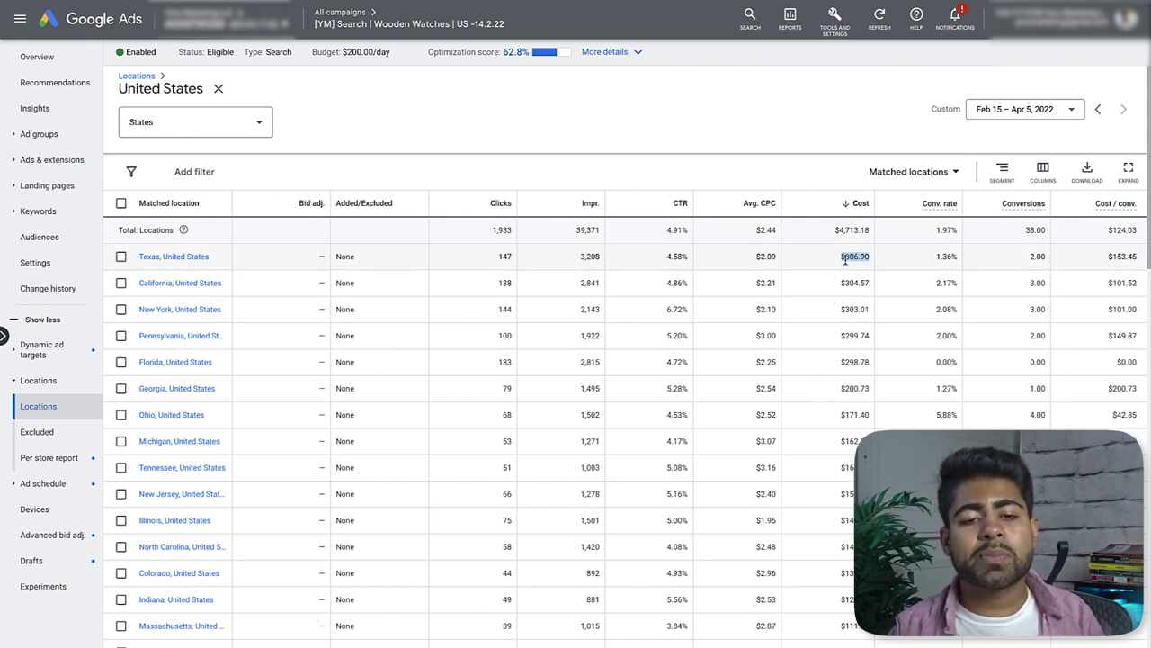
left_click(832, 262)
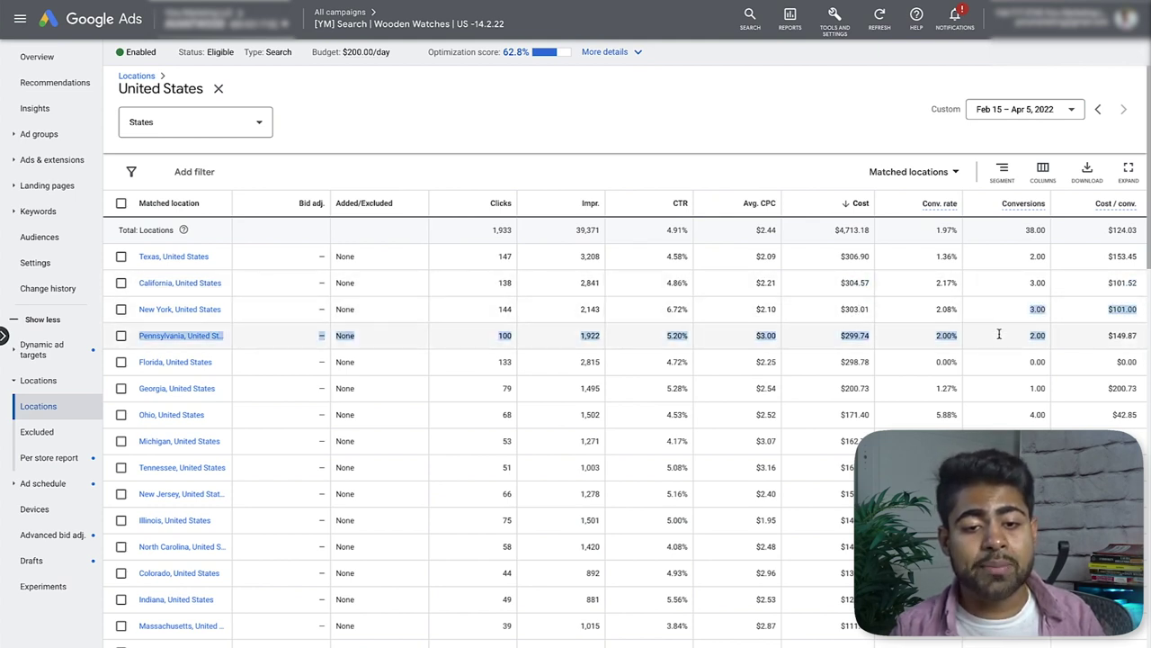
triple_click(857, 361)
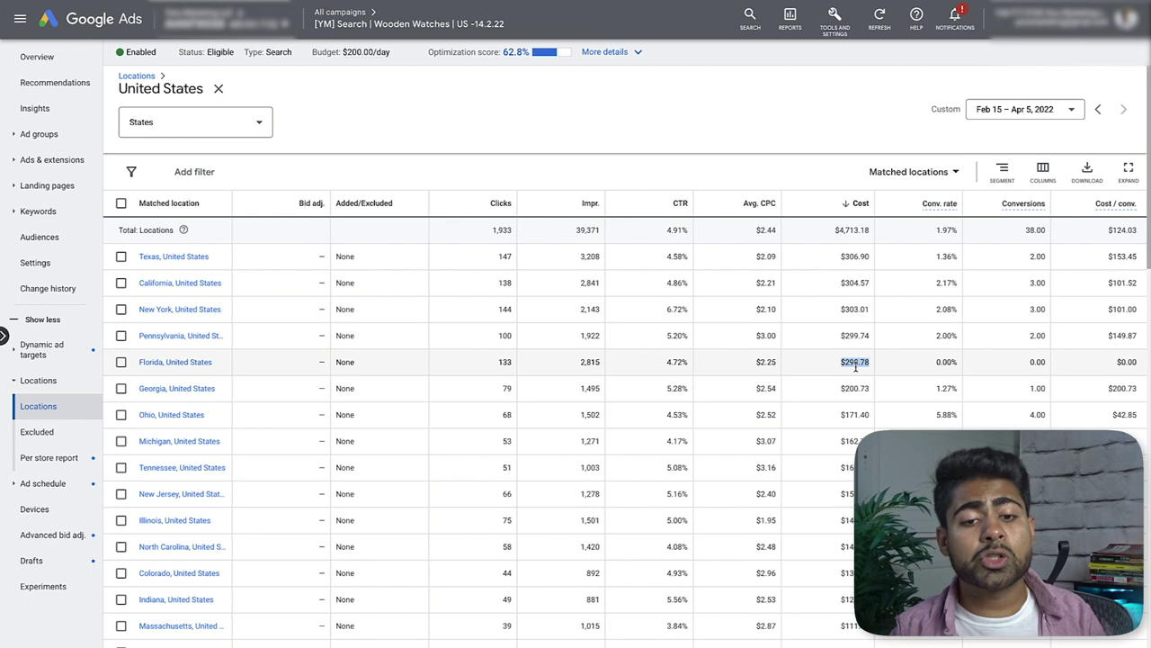
left_click_drag(1050, 362, 1042, 361)
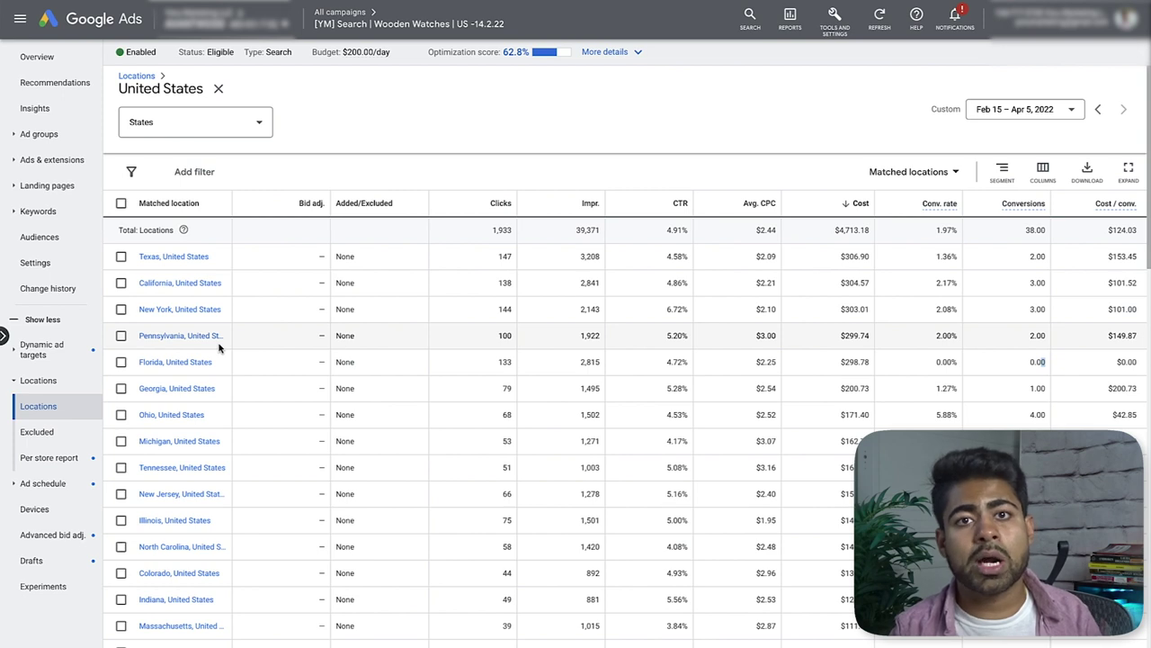
- Select Florida and view the available edit actions for excluding it or adjusting bids, then clear the selection
left_click(121, 362)
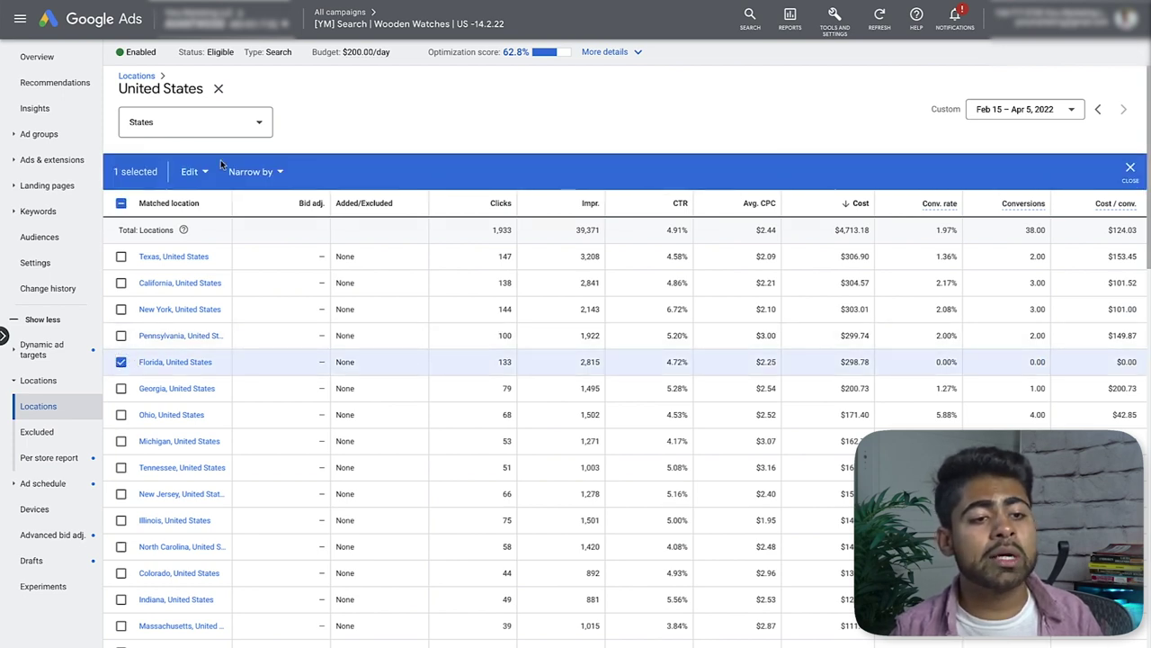
left_click(193, 171)
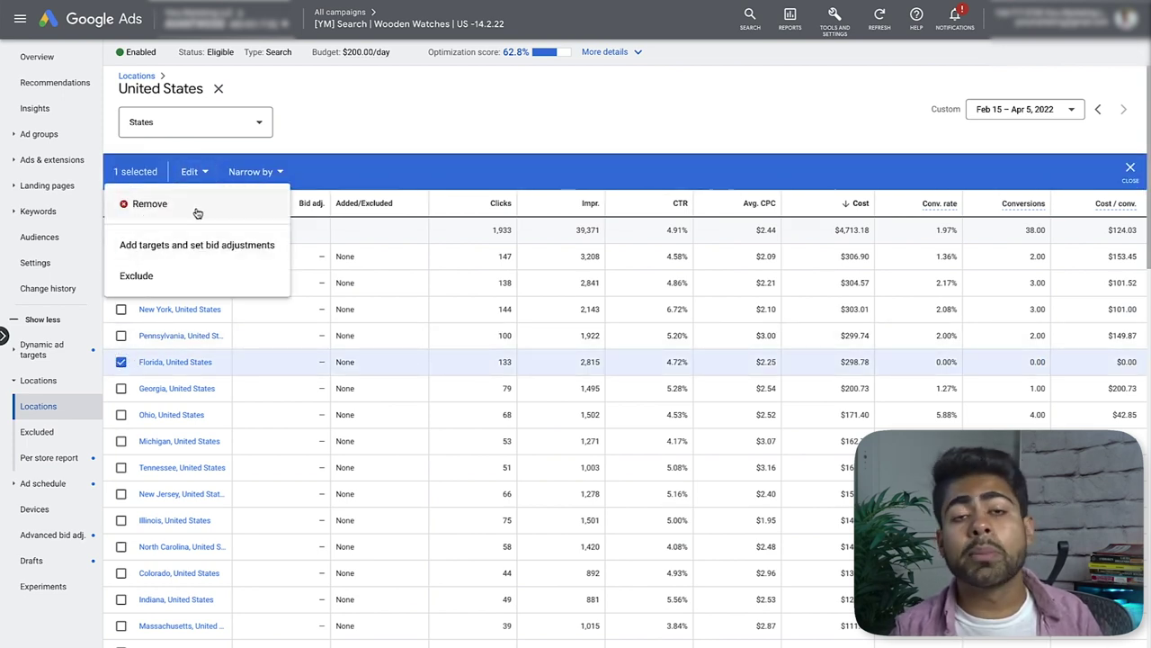
left_click(120, 361)
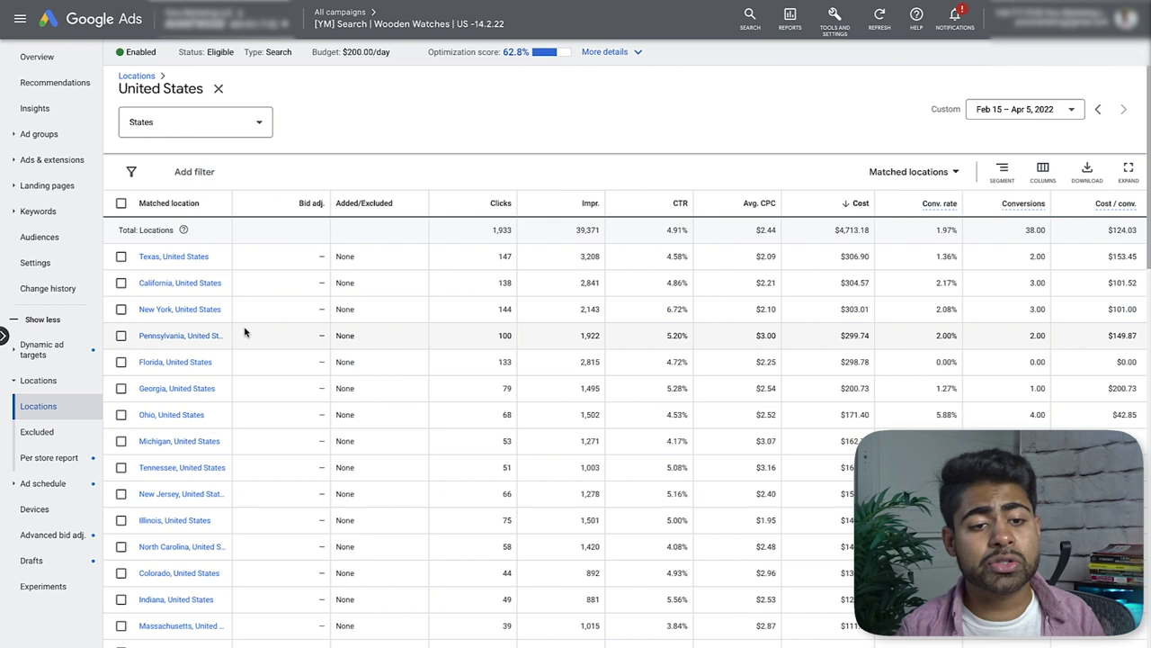
- Examine Florida's click count and review its performance against the other states
double_click(506, 362)
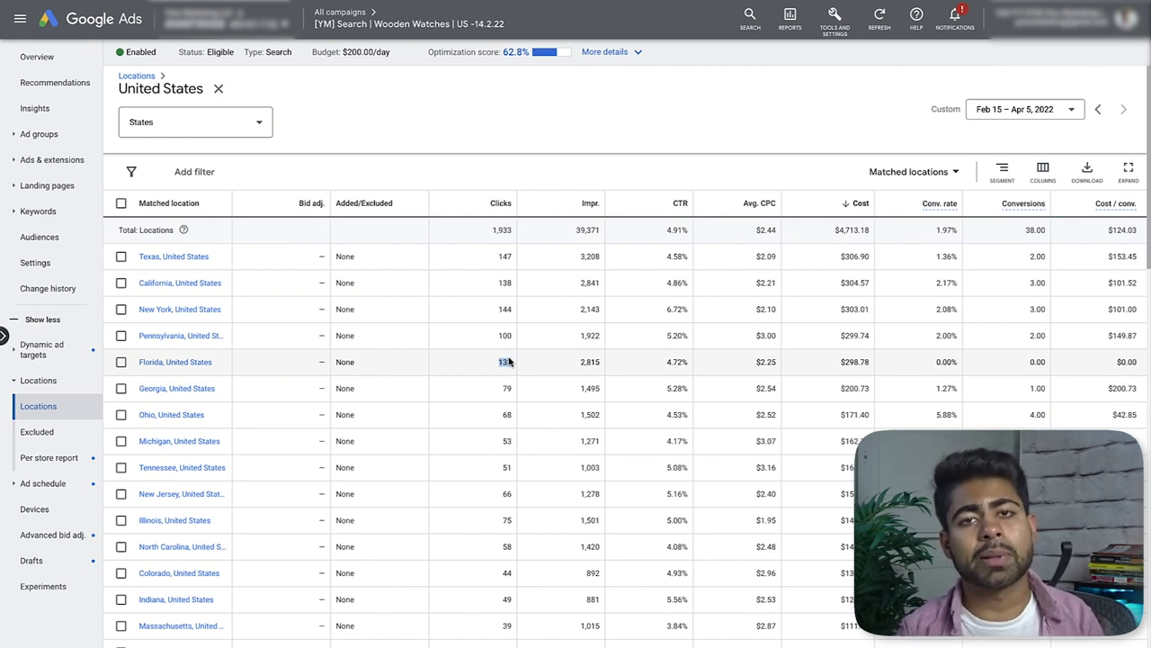
scroll(576, 584, "down", 1)
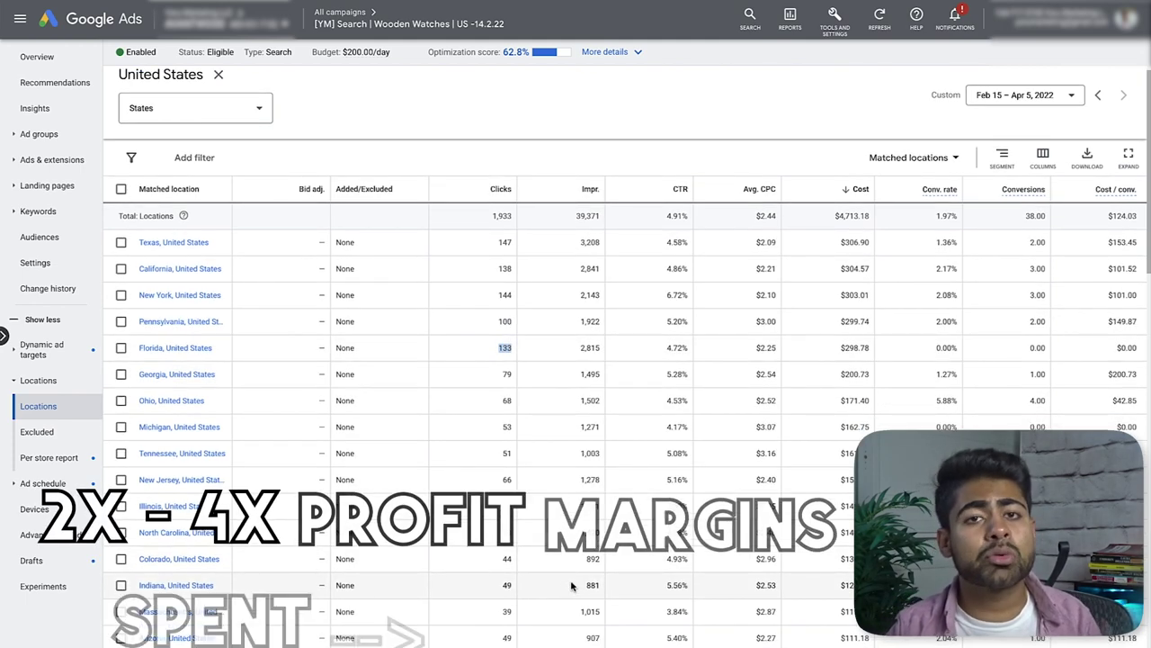
scroll(753, 400, "up", 1)
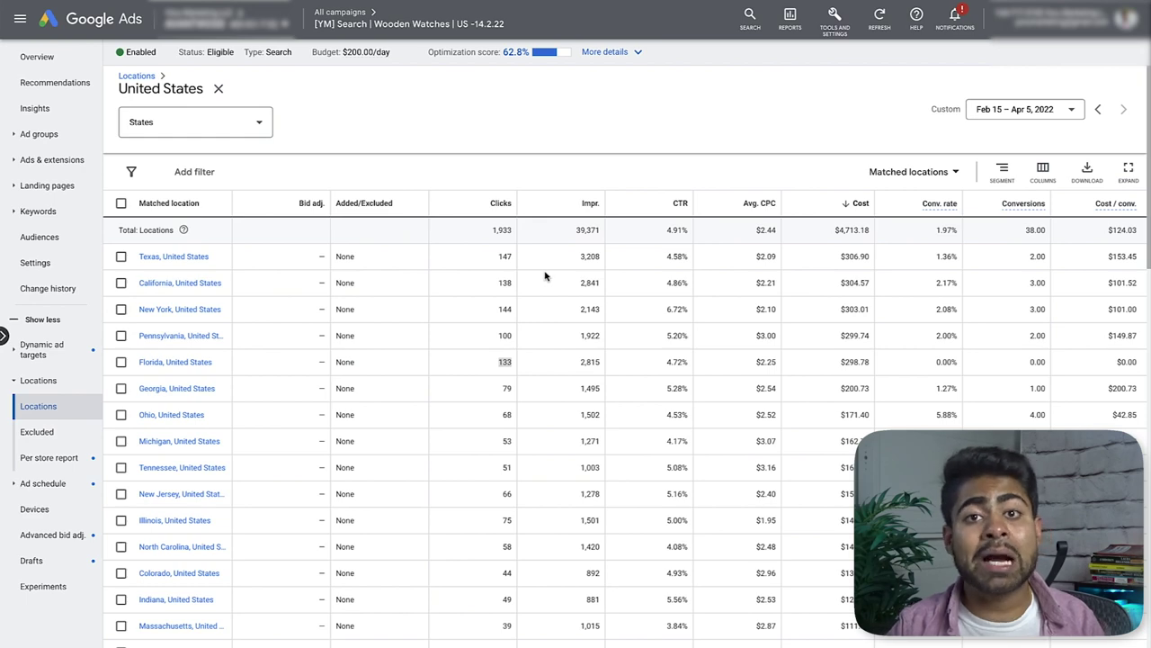
- Return to all campaigns and open the Smart Shopping campaign for existing custom GMC products
left_click(342, 13)
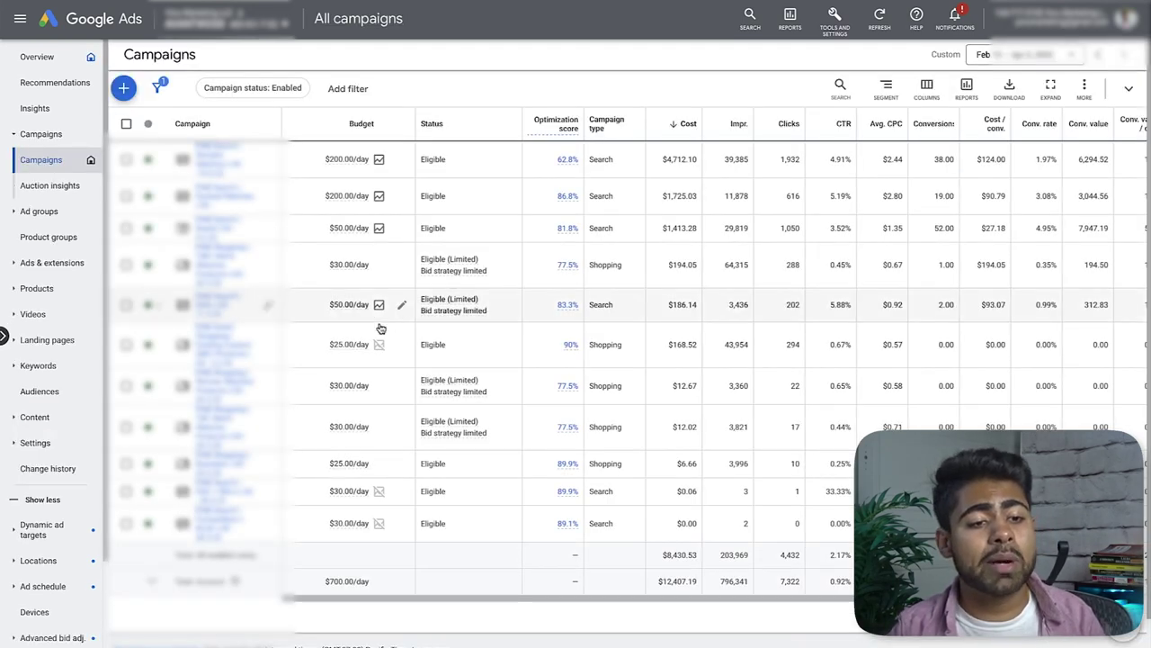
left_click(231, 352)
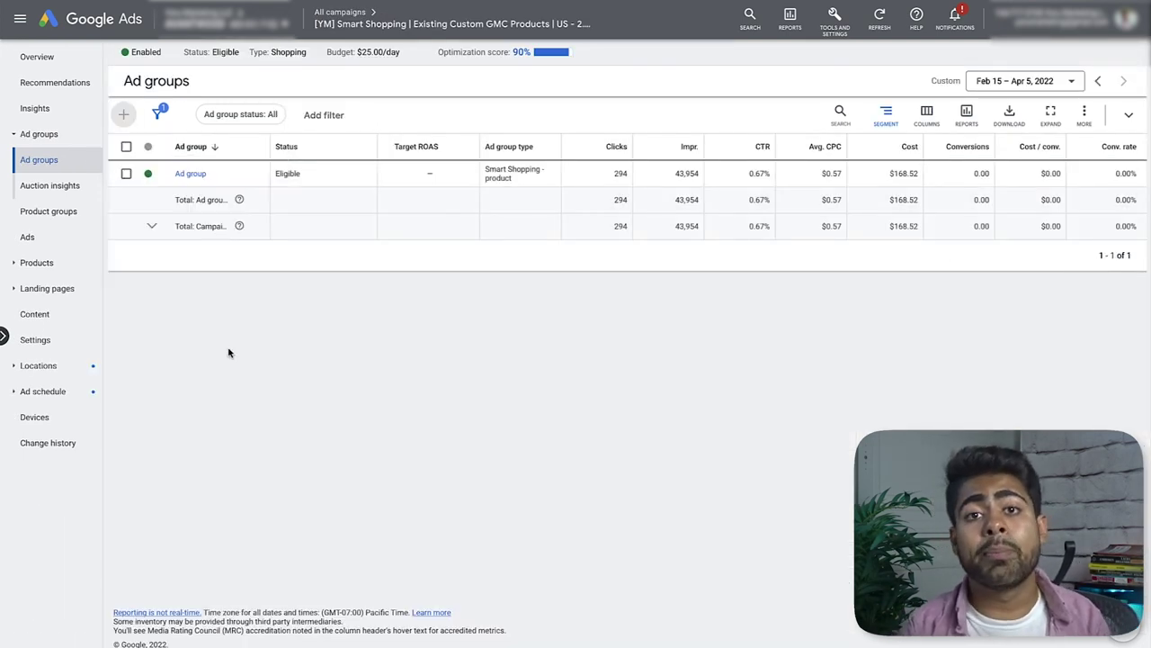